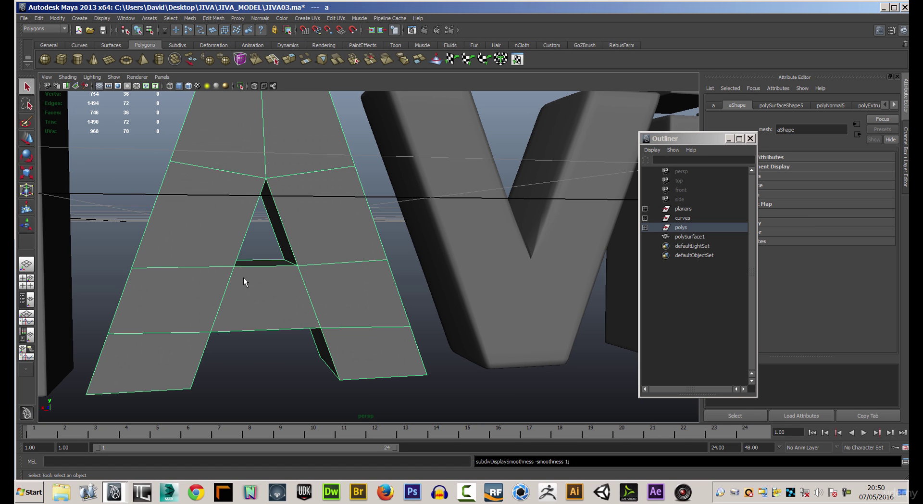
Insert edge loops across the letter A just inside the crossbar's upper and lower edges and just above the left foot's base
{"action": "right_click_drag", "start_coordinate": [144, 193], "coordinate": [186, 186], "text": "alt"}
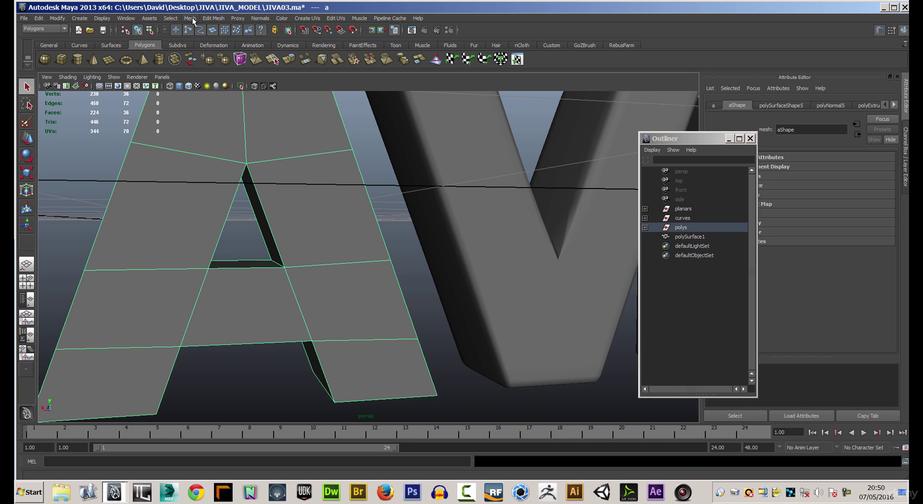
{"action": "left_click", "coordinate": [214, 18]}
{"action": "left_click", "coordinate": [242, 106]}
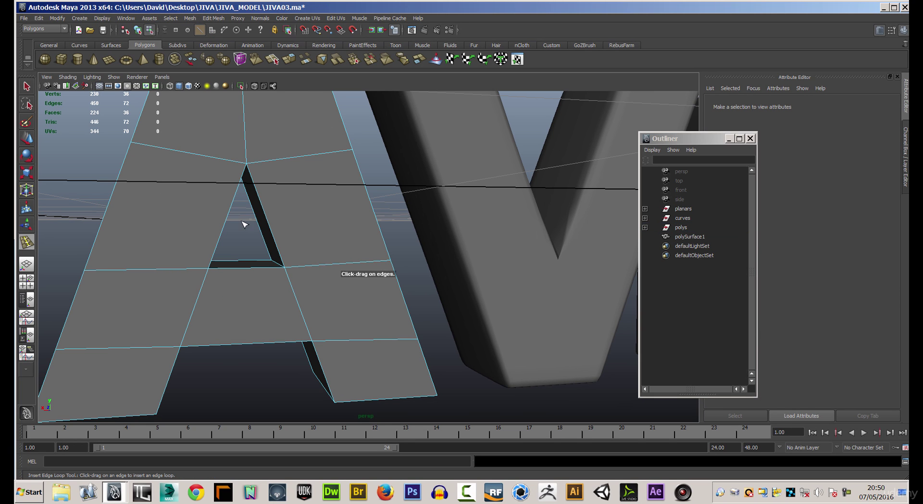
{"action": "left_click_drag", "start_coordinate": [206, 282], "coordinate": [212, 273]}
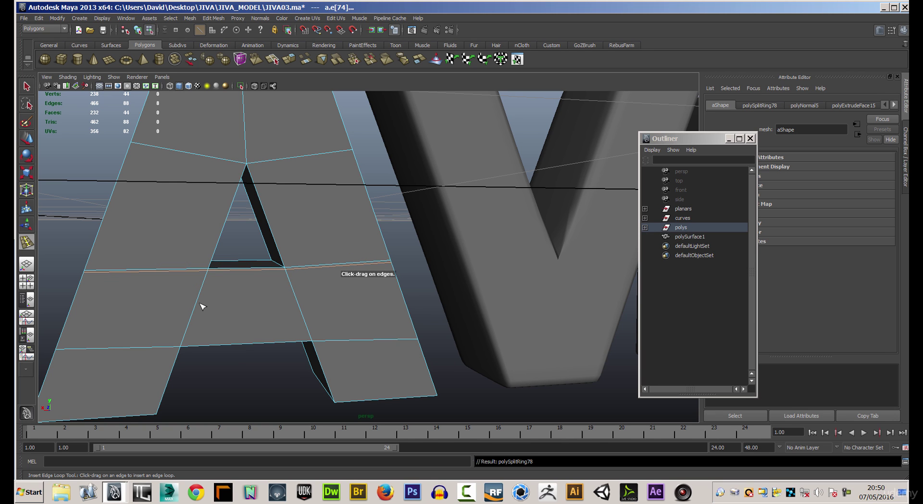
{"action": "left_click_drag", "start_coordinate": [196, 307], "coordinate": [183, 346]}
{"action": "middle_click_drag", "start_coordinate": [205, 382], "coordinate": [188, 326], "text": "alt"}
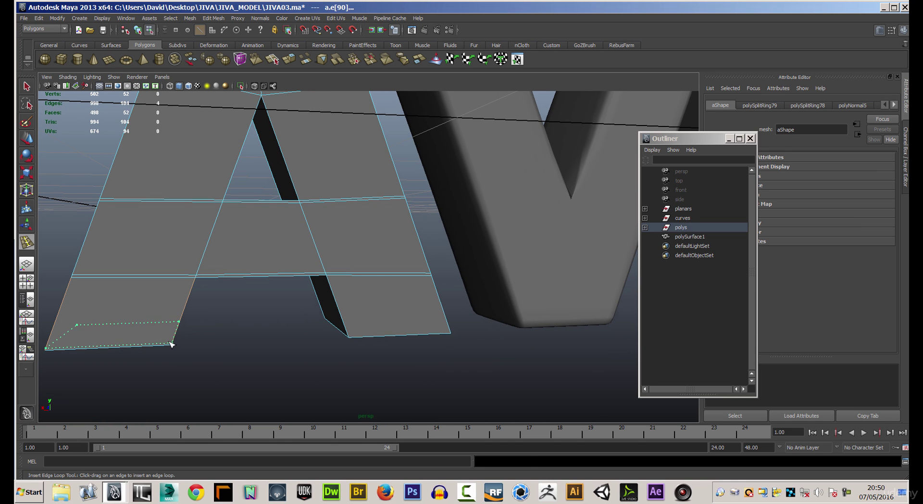
{"action": "left_click_drag", "start_coordinate": [171, 344], "coordinate": [172, 344]}
Insert edge loops running up the letter A, close to the outer and inner edges of both legs
{"action": "left_click_drag", "start_coordinate": [342, 322], "coordinate": [202, 330]}
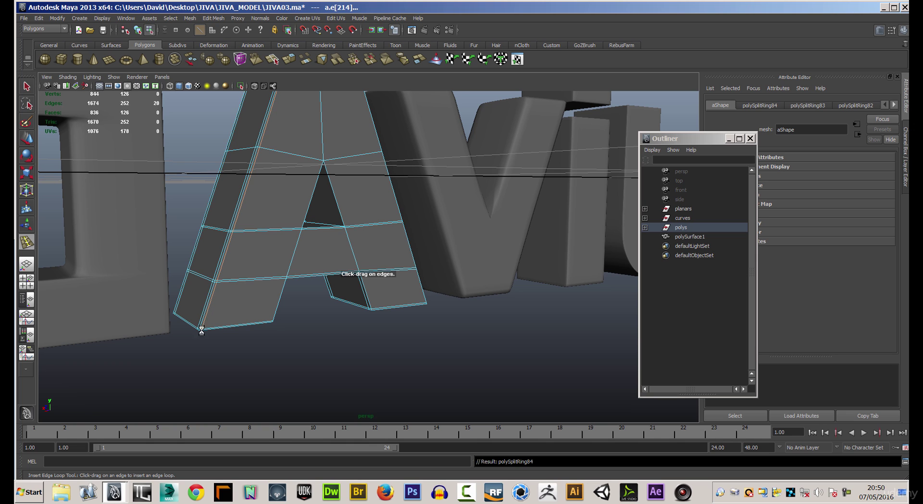
{"action": "left_click_drag", "start_coordinate": [425, 306], "coordinate": [376, 312]}
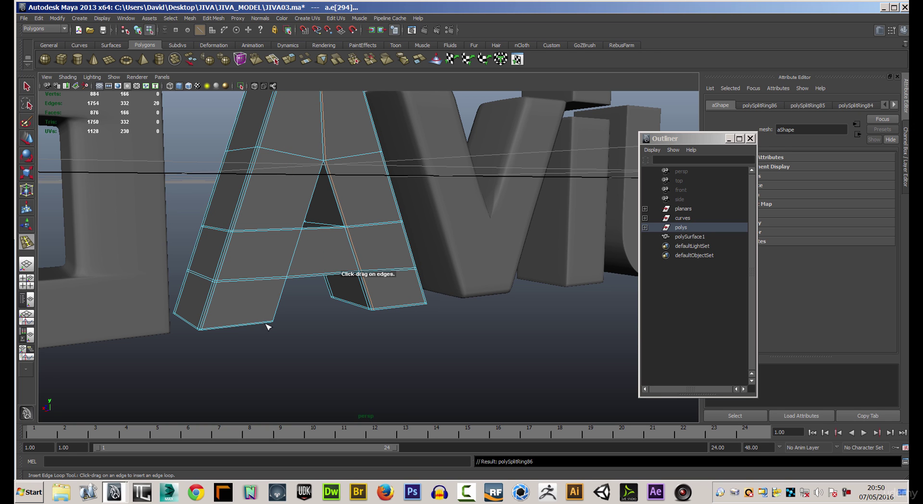
{"action": "left_click_drag", "start_coordinate": [267, 323], "coordinate": [273, 323]}
Insert edge loops on both sides of the A's triangular hole, just above the crossbar and just below the hole's apex
{"action": "left_click_drag", "start_coordinate": [324, 335], "coordinate": [277, 333], "text": "alt"}
{"action": "left_click_drag", "start_coordinate": [269, 218], "coordinate": [268, 228]}
{"action": "left_click_drag", "start_coordinate": [289, 267], "coordinate": [334, 263], "text": "alt"}
{"action": "left_click_drag", "start_coordinate": [326, 224], "coordinate": [332, 233]}
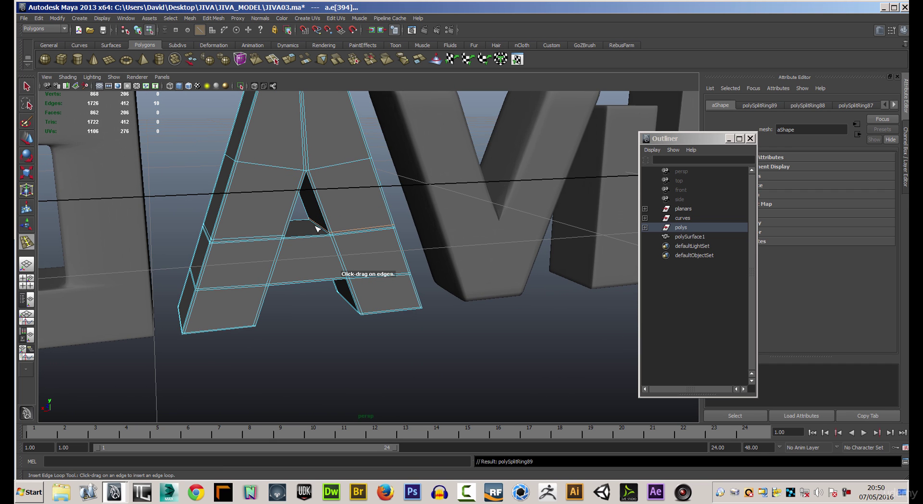
{"action": "left_click_drag", "start_coordinate": [319, 204], "coordinate": [317, 169]}
{"action": "left_click_drag", "start_coordinate": [298, 206], "coordinate": [304, 174]}
Insert an edge loop just below the A's top edge and preview the letter smoothed in object mode
{"action": "scroll", "coordinate": [350, 330], "scroll_direction": "down", "scroll_amount": 3}
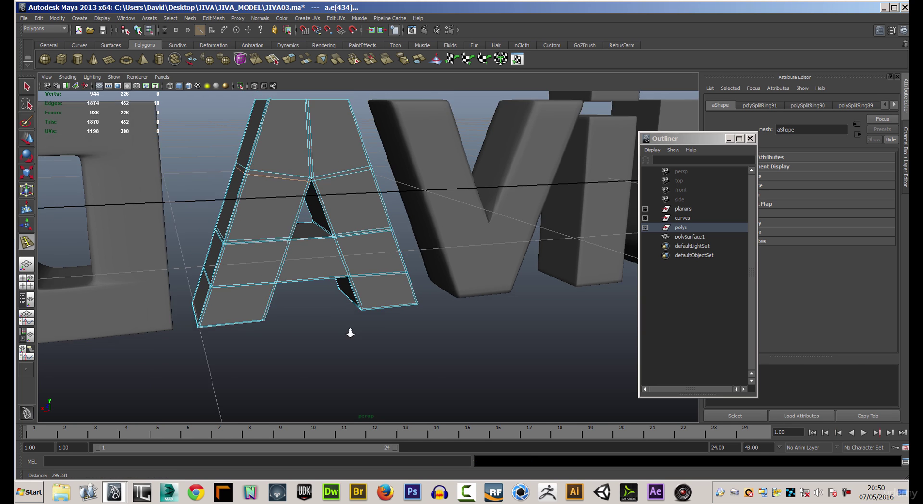
{"action": "left_click_drag", "start_coordinate": [350, 330], "coordinate": [320, 202], "text": "alt"}
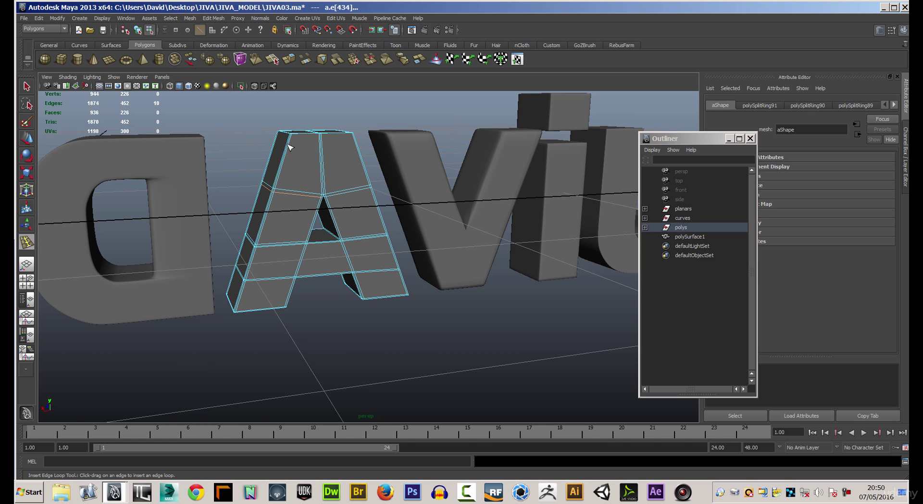
{"action": "left_click_drag", "start_coordinate": [292, 137], "coordinate": [291, 135]}
{"action": "key", "text": "3"}
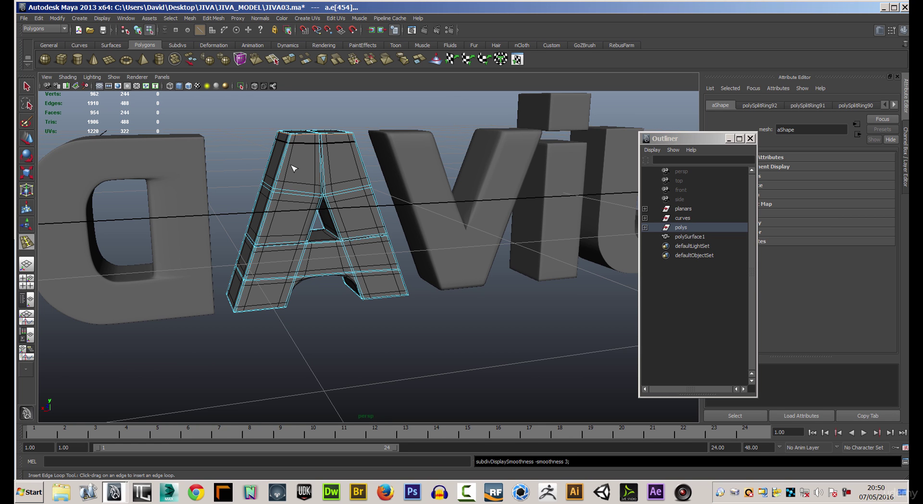
{"action": "left_click", "coordinate": [27, 139]}
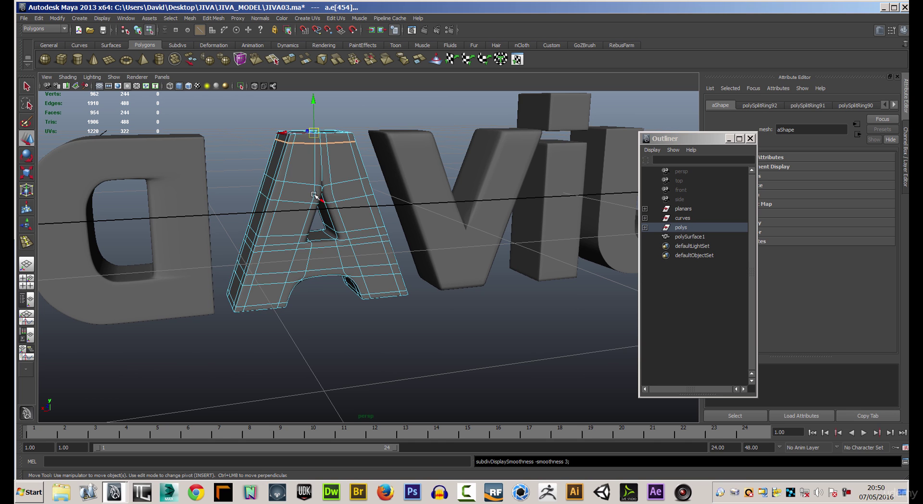
{"action": "right_click_drag", "start_coordinate": [339, 192], "coordinate": [361, 202]}
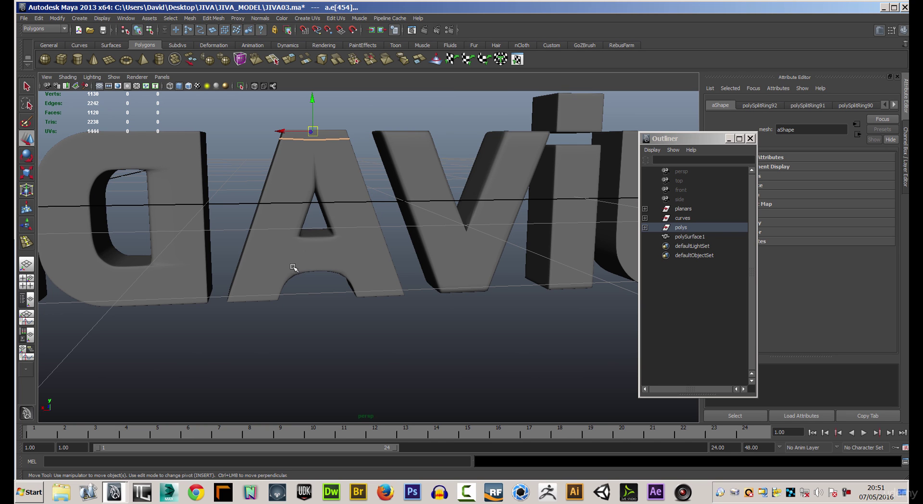
Insert an edge loop on the A's legs just below the crossbar to tighten its rounded underside
{"action": "left_click", "coordinate": [213, 18]}
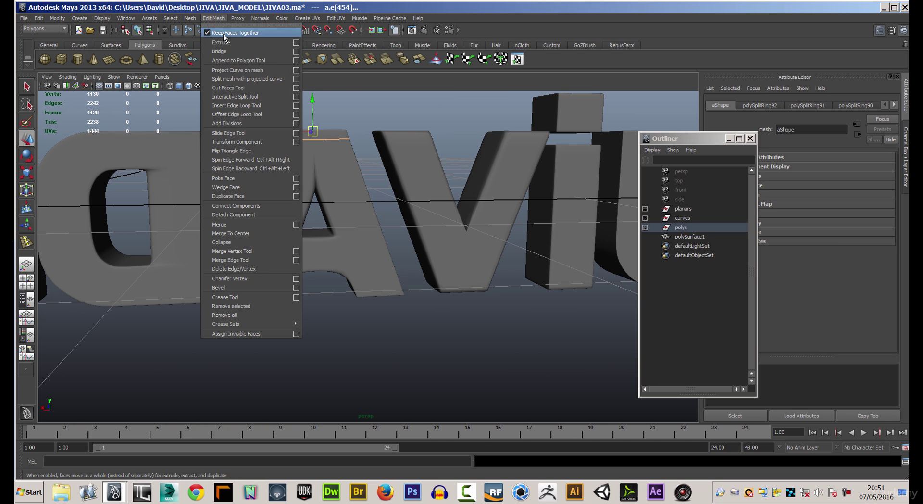
{"action": "left_click", "coordinate": [237, 106]}
{"action": "left_click_drag", "start_coordinate": [315, 269], "coordinate": [345, 272]}
{"action": "key", "text": "ctrl+z"}
{"action": "left_click_drag", "start_coordinate": [323, 303], "coordinate": [349, 266], "text": "alt"}
{"action": "left_click_drag", "start_coordinate": [285, 272], "coordinate": [288, 263]}
Switch to the Move tool and turn off the smooth preview of the letter A
{"action": "left_click_drag", "start_coordinate": [318, 297], "coordinate": [293, 309], "text": "alt"}
{"action": "right_click_drag", "start_coordinate": [293, 309], "coordinate": [470, 321], "text": "alt"}
{"action": "middle_click_drag", "start_coordinate": [410, 214], "coordinate": [472, 304], "text": "alt"}
{"action": "right_click_drag", "start_coordinate": [471, 304], "coordinate": [517, 278], "text": "alt"}
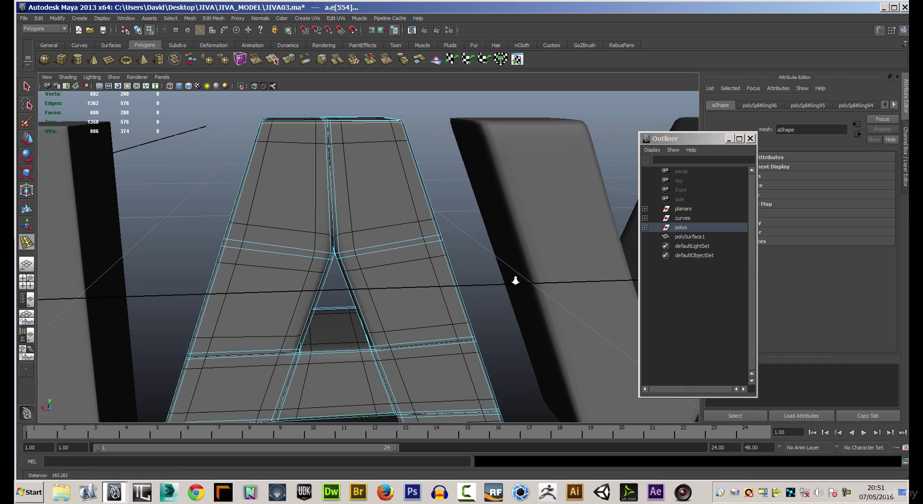
{"action": "left_click", "coordinate": [25, 146]}
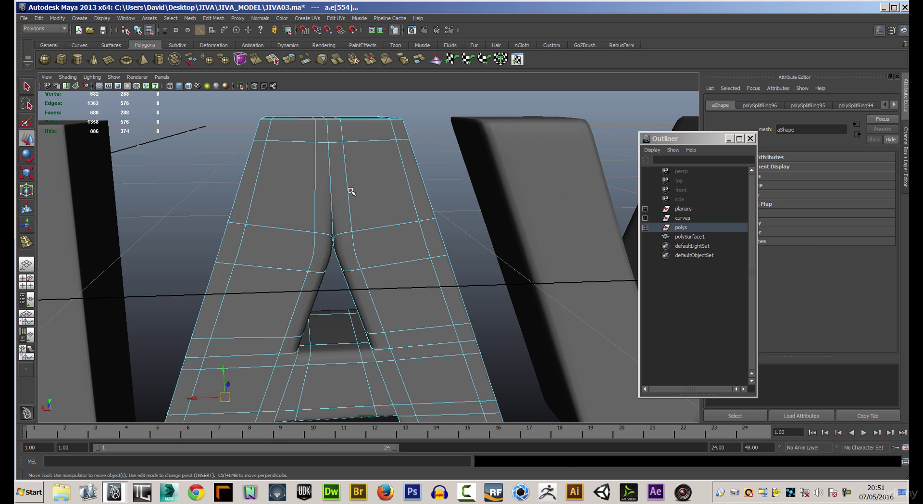
{"action": "key", "text": "1"}
{"action": "double_click", "coordinate": [332, 197]}
{"action": "left_click", "coordinate": [328, 211], "text": "shift"}
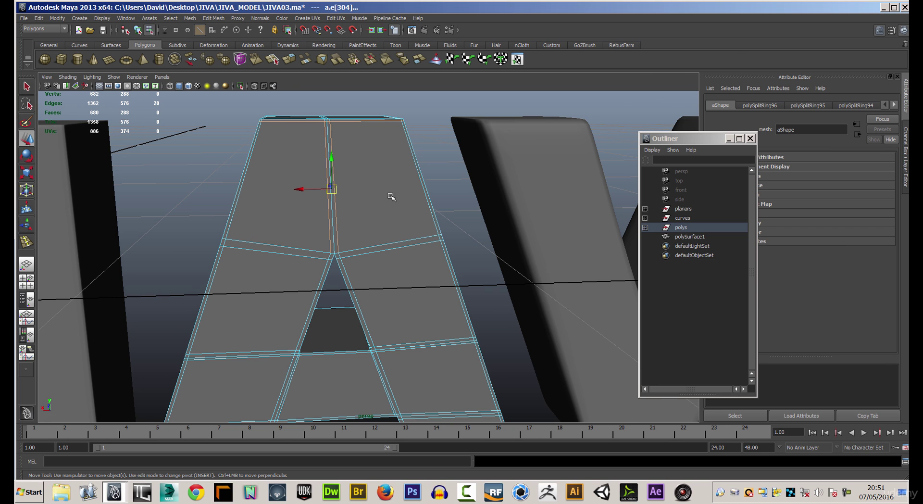
{"action": "right_click_drag", "start_coordinate": [422, 212], "coordinate": [266, 175], "text": "alt"}
{"action": "left_click_drag", "start_coordinate": [266, 175], "coordinate": [480, 397]}
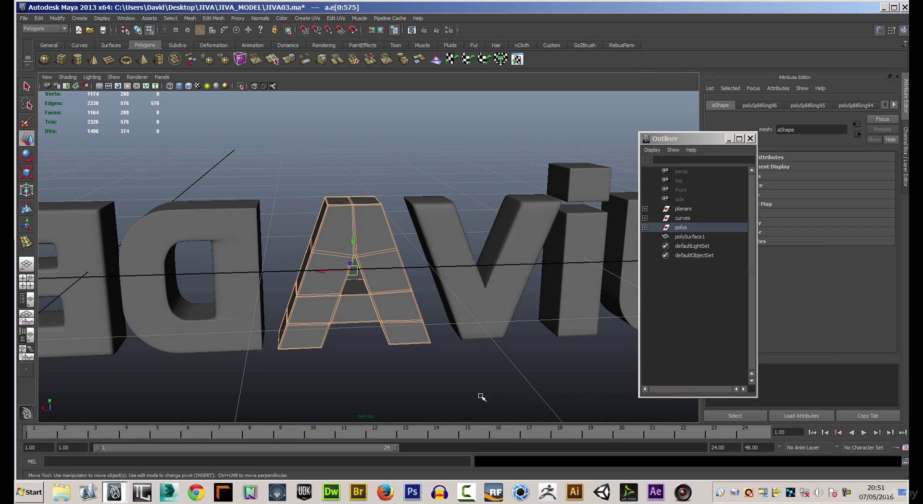
{"action": "left_click", "coordinate": [372, 373]}
Delete the edges flanking the A's centre seam above the hole, across the front, top and back of the letter
{"action": "right_click_drag", "start_coordinate": [370, 373], "coordinate": [529, 315], "text": "alt"}
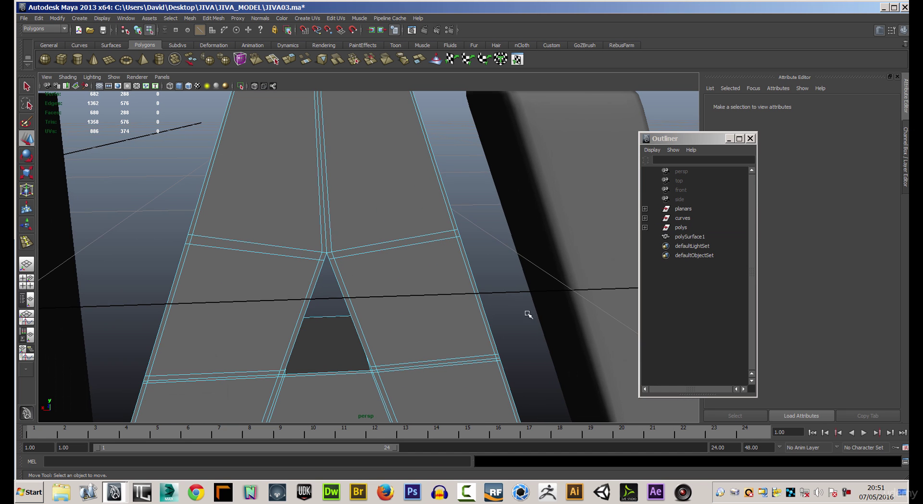
{"action": "left_click", "coordinate": [329, 233]}
{"action": "left_click_drag", "start_coordinate": [370, 229], "coordinate": [350, 260], "text": "alt"}
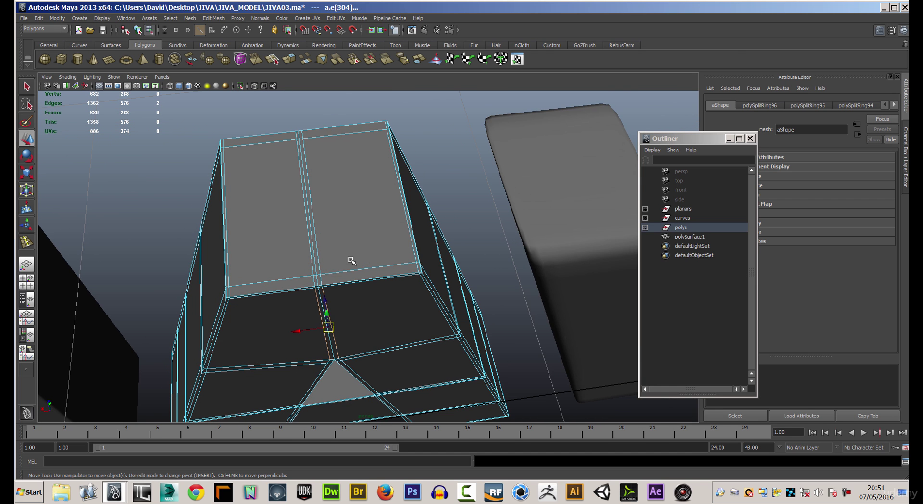
{"action": "double_click", "coordinate": [316, 264]}
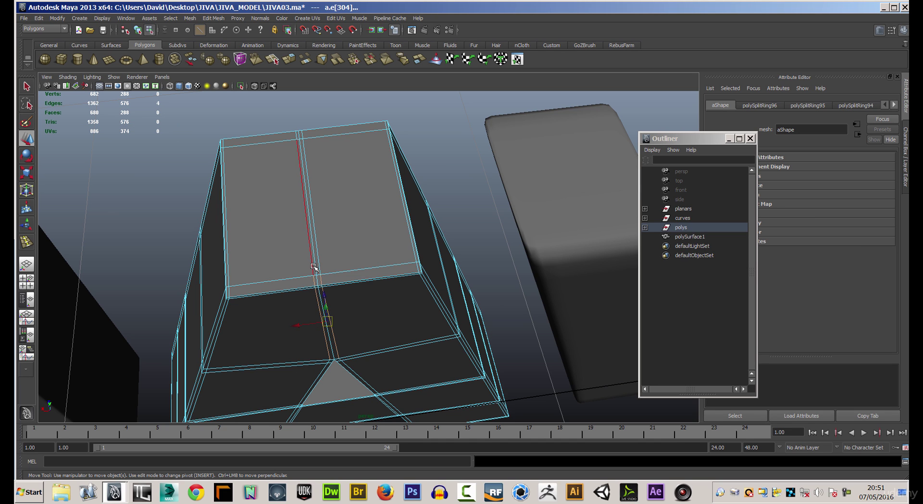
{"action": "left_click", "coordinate": [301, 135], "text": "shift"}
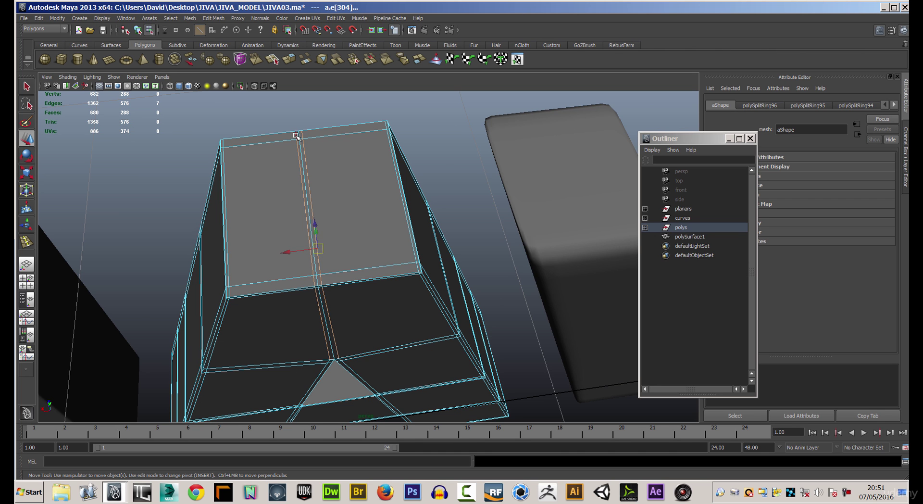
{"action": "left_click_drag", "start_coordinate": [260, 229], "coordinate": [432, 208], "text": "alt"}
{"action": "left_click", "coordinate": [412, 196], "text": "shift"}
{"action": "left_click", "coordinate": [407, 202], "text": "shift"}
{"action": "right_click_drag", "start_coordinate": [408, 175], "coordinate": [500, 163], "text": "alt"}
{"action": "middle_click_drag", "start_coordinate": [500, 163], "coordinate": [474, 250], "text": "alt"}
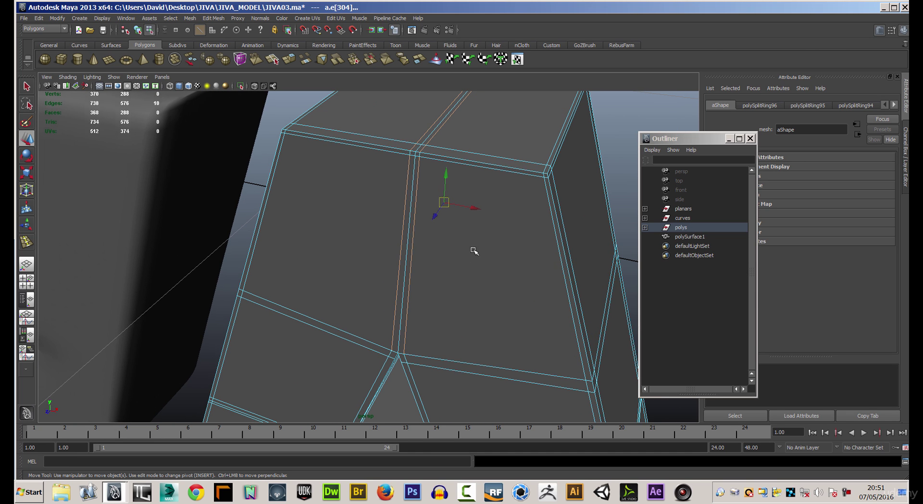
{"action": "left_click", "coordinate": [412, 154], "text": "shift"}
{"action": "left_click", "coordinate": [412, 156], "text": "shift"}
{"action": "left_click_drag", "start_coordinate": [502, 179], "coordinate": [356, 159], "text": "alt"}
{"action": "left_click", "coordinate": [351, 130], "text": "shift"}
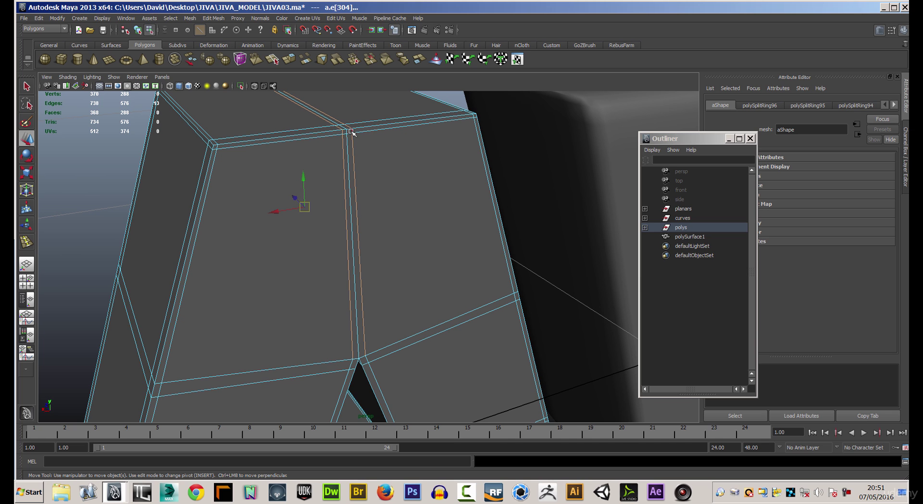
{"action": "left_click", "coordinate": [213, 18]}
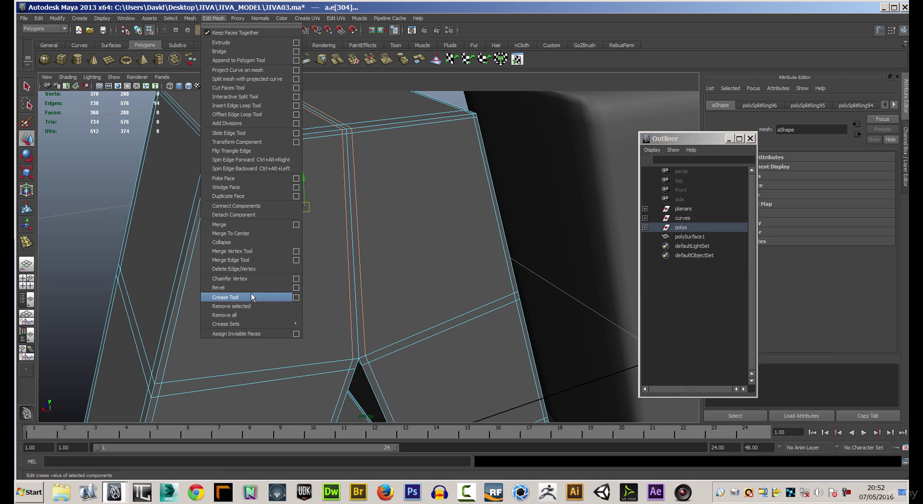
{"action": "left_click", "coordinate": [238, 268]}
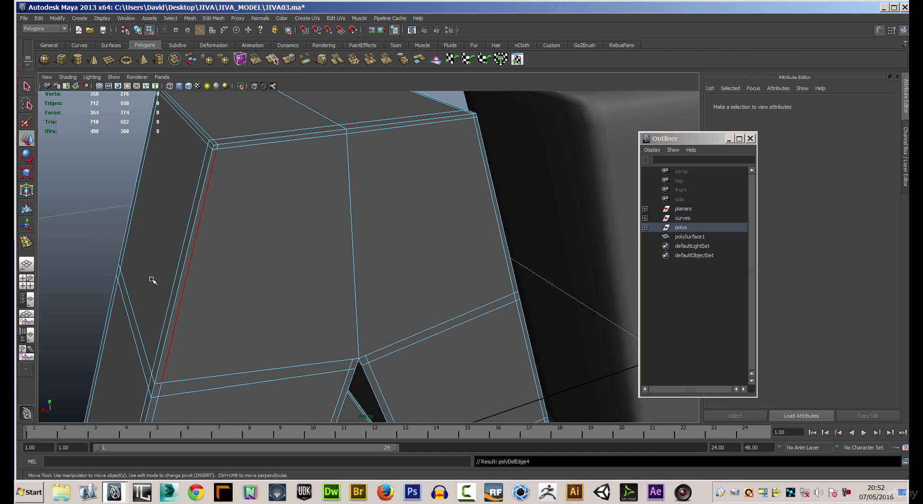
Snap the leftover vertices beside the hole's apex onto the centre apex vertex, on the front and back of the A
{"action": "scroll", "coordinate": [96, 224], "scroll_direction": "up", "scroll_amount": 2}
{"action": "scroll", "coordinate": [175, 216], "scroll_direction": "up", "scroll_amount": 3}
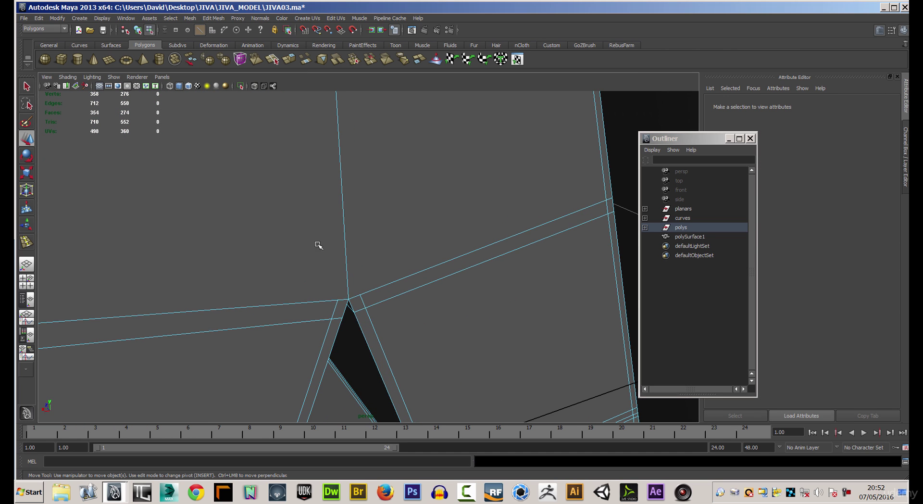
{"action": "right_click_drag", "start_coordinate": [337, 316], "coordinate": [337, 304]}
{"action": "left_click", "coordinate": [337, 299]}
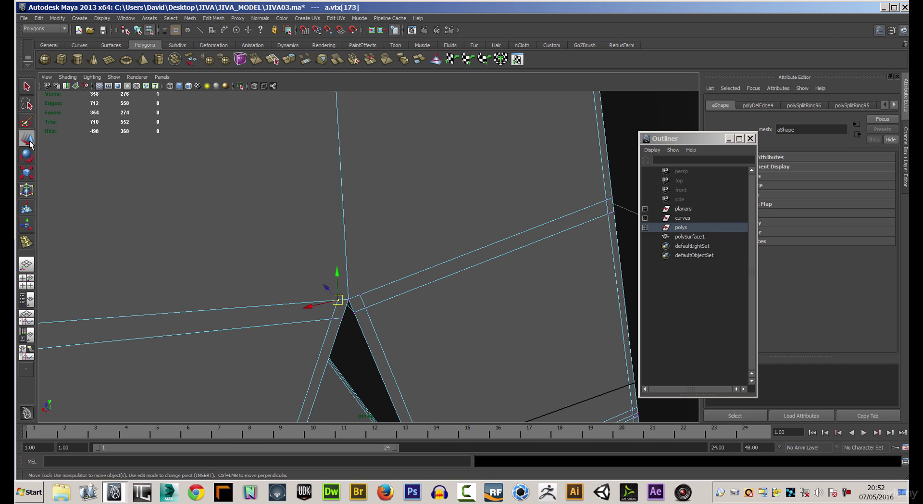
{"action": "mouse_move", "coordinate": [337, 304]}
{"action": "left_mouse_down"}
{"action": "mouse_move", "coordinate": [362, 295]}
{"action": "mouse_move", "coordinate": [358, 309]}
{"action": "mouse_move", "coordinate": [309, 274]}
{"action": "mouse_move", "coordinate": [354, 295]}
{"action": "mouse_move", "coordinate": [400, 285]}
{"action": "mouse_move", "coordinate": [392, 285]}
{"action": "left_mouse_up"}
{"action": "left_click", "coordinate": [406, 284]}
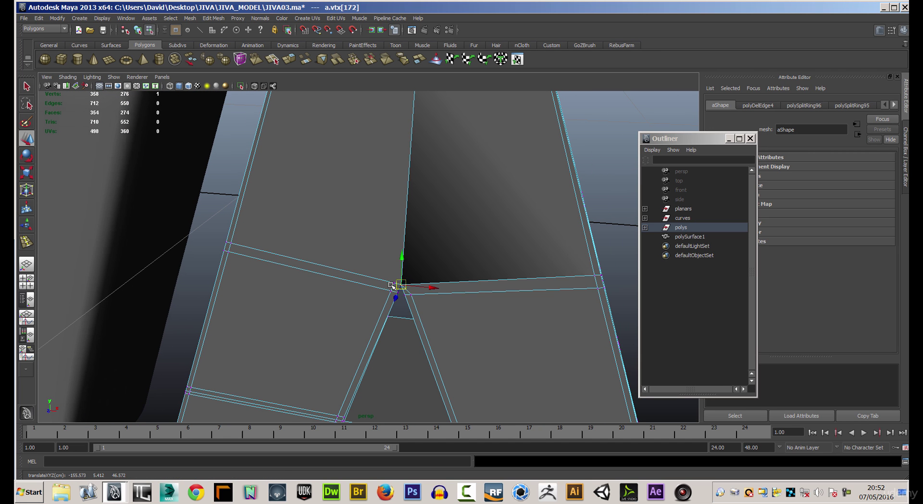
{"action": "left_click", "coordinate": [387, 294]}
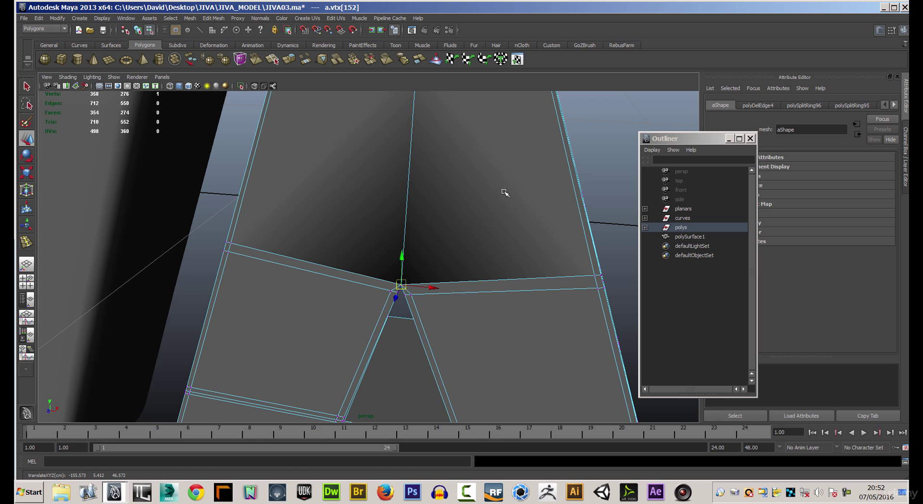
Merge the overlapping vertices of the whole letter A
{"action": "scroll", "coordinate": [598, 149], "scroll_direction": "down", "scroll_amount": 5}
{"action": "left_click_drag", "start_coordinate": [284, 140], "coordinate": [555, 437]}
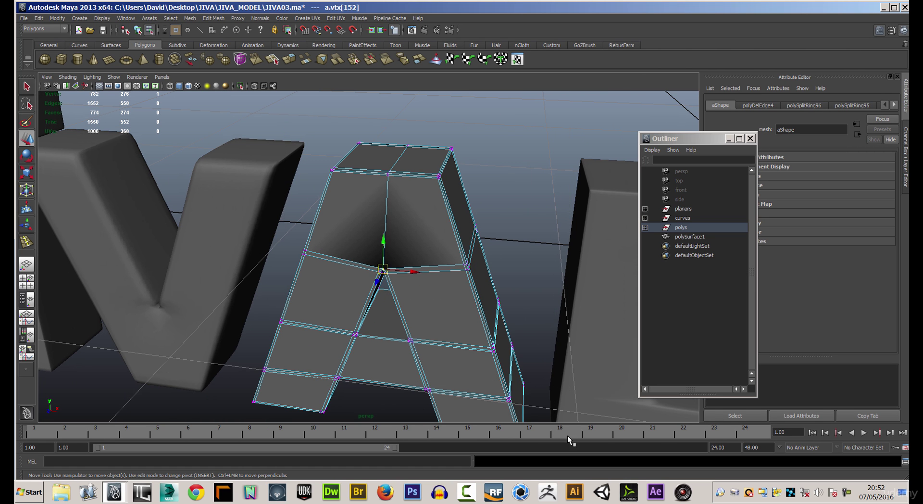
{"action": "left_click", "coordinate": [214, 18]}
{"action": "left_click", "coordinate": [226, 224]}
Insert an edge loop through the depth of the narrow faces inside the A's hole, close to its apex
{"action": "left_click_drag", "start_coordinate": [477, 208], "coordinate": [366, 226], "text": "alt"}
{"action": "right_click_drag", "start_coordinate": [365, 225], "coordinate": [629, 249], "text": "alt"}
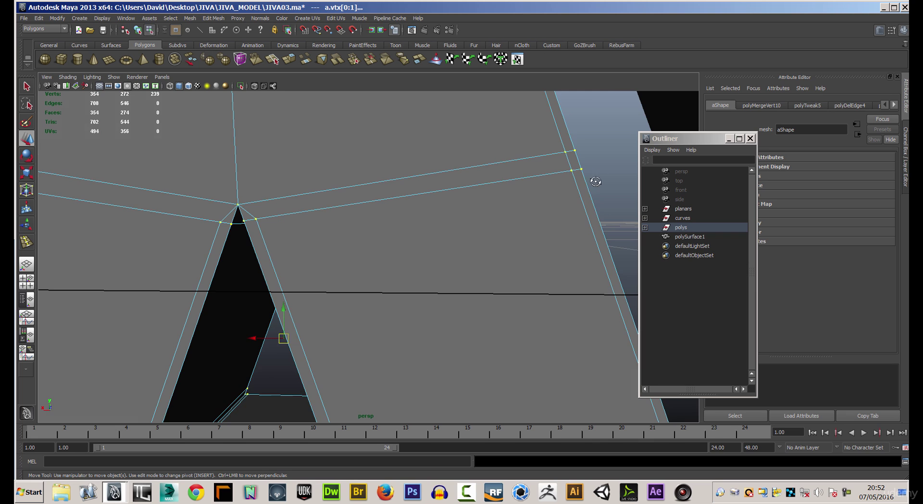
{"action": "left_click_drag", "start_coordinate": [595, 181], "coordinate": [611, 165], "text": "alt"}
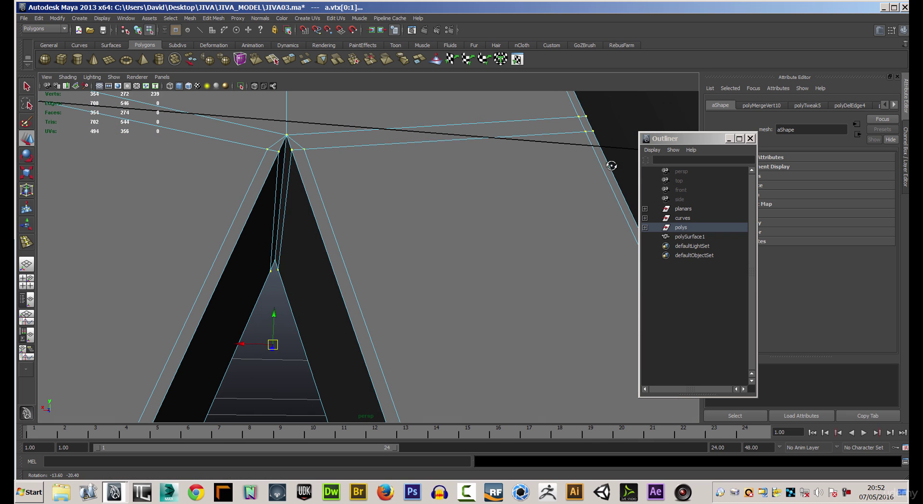
{"action": "left_click", "coordinate": [214, 19]}
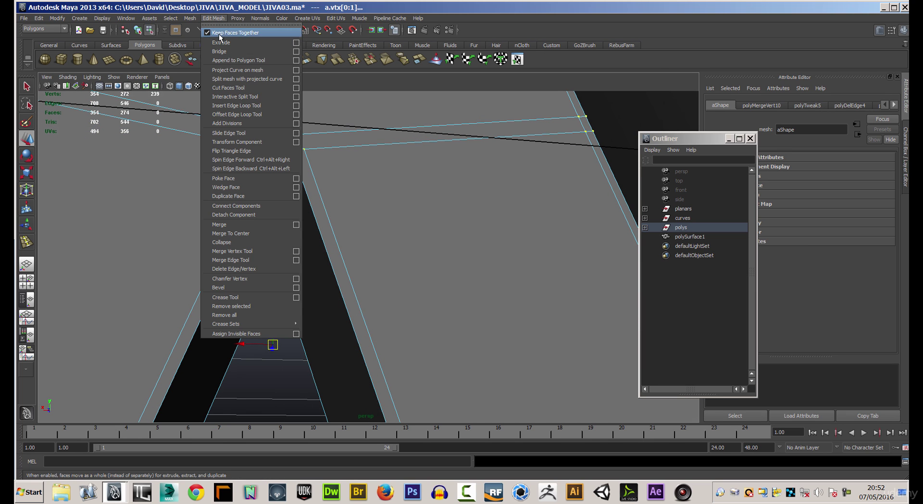
{"action": "left_click", "coordinate": [237, 105]}
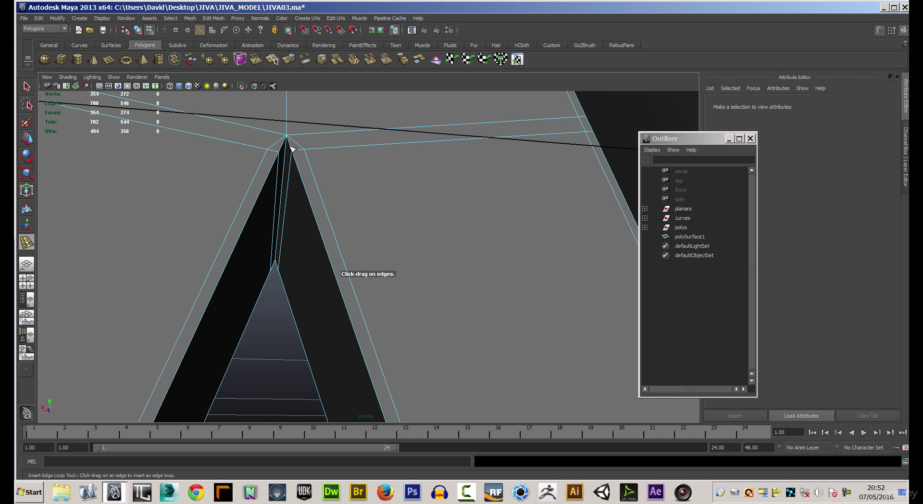
{"action": "left_click_drag", "start_coordinate": [291, 149], "coordinate": [286, 150]}
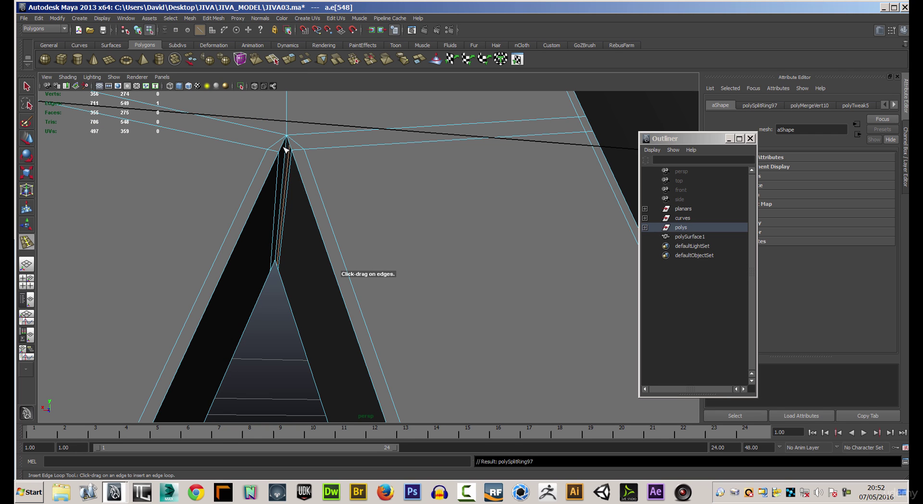
Insert another edge loop through the depth of the inner faces beside the apex of the A's hole and return to object mode
{"action": "left_click", "coordinate": [284, 151]}
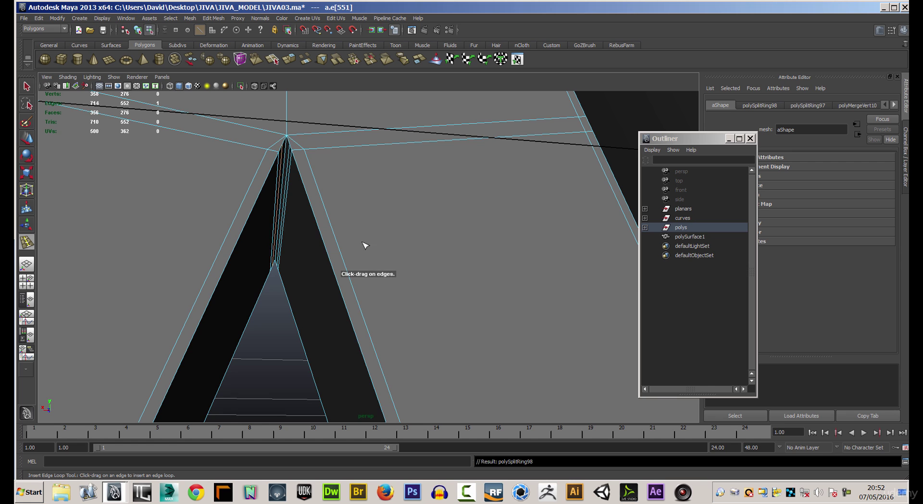
{"action": "scroll", "coordinate": [240, 175], "scroll_direction": "up", "scroll_amount": 5}
{"action": "scroll", "coordinate": [240, 175], "scroll_direction": "down", "scroll_amount": 5}
{"action": "left_click", "coordinate": [26, 139]}
{"action": "right_click_drag", "start_coordinate": [392, 199], "coordinate": [394, 200]}
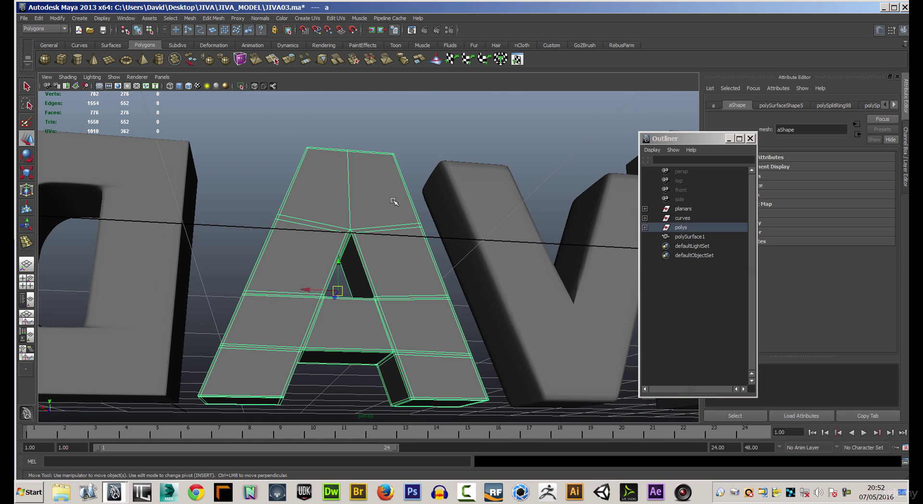
Compare the A's smoothed preview with its unsmoothed mesh around the hole's apex, viewing it from both sides
{"action": "key", "text": "3"}
{"action": "left_click", "coordinate": [438, 141]}
{"action": "left_click_drag", "start_coordinate": [443, 159], "coordinate": [418, 175], "text": "alt"}
{"action": "left_click_drag", "start_coordinate": [264, 157], "coordinate": [258, 138], "text": "alt"}
{"action": "right_click_drag", "start_coordinate": [260, 137], "coordinate": [560, 201], "text": "alt"}
{"action": "left_click", "coordinate": [317, 205]}
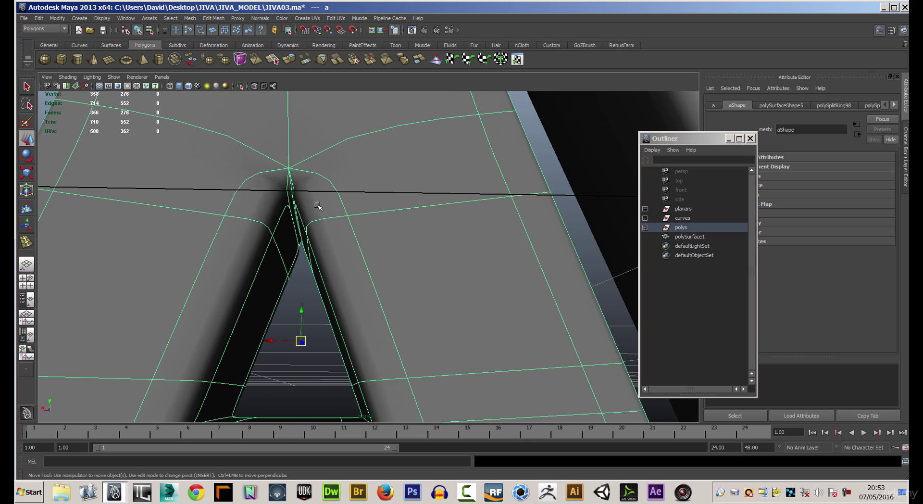
{"action": "key", "text": "1"}
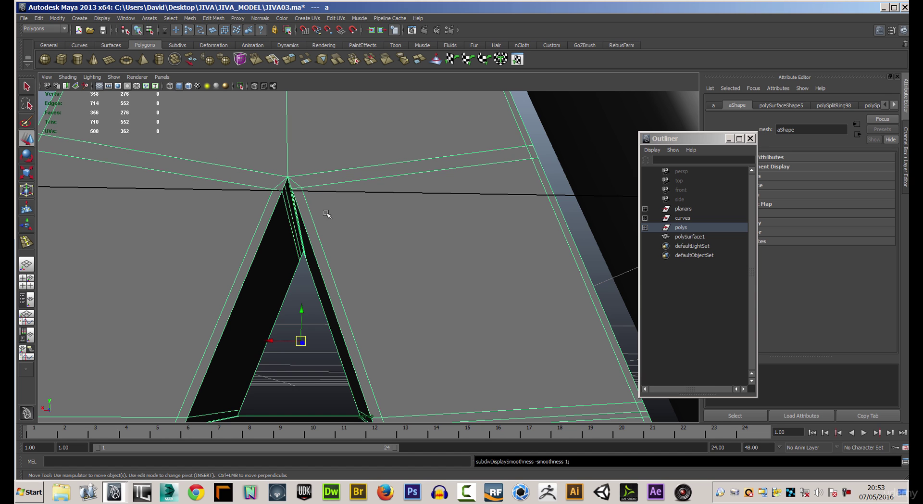
{"action": "mouse_move", "coordinate": [304, 277]}
{"action": "left_mouse_down", "text": "alt"}
{"action": "mouse_move", "coordinate": [314, 271]}
{"action": "mouse_move", "coordinate": [301, 258]}
{"action": "mouse_move", "coordinate": [298, 267]}
{"action": "left_mouse_up", "text": "alt"}
{"action": "left_click_drag", "start_coordinate": [300, 269], "coordinate": [306, 282], "text": "alt"}
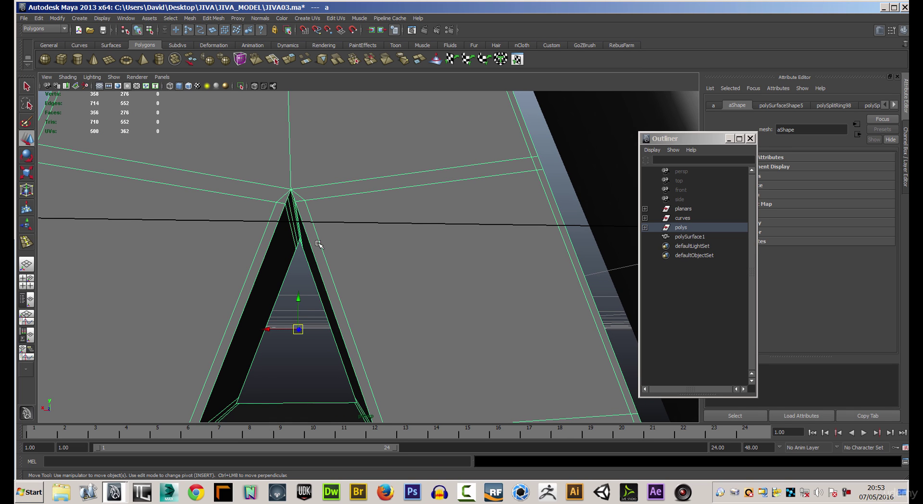
{"action": "key", "text": "F5"}
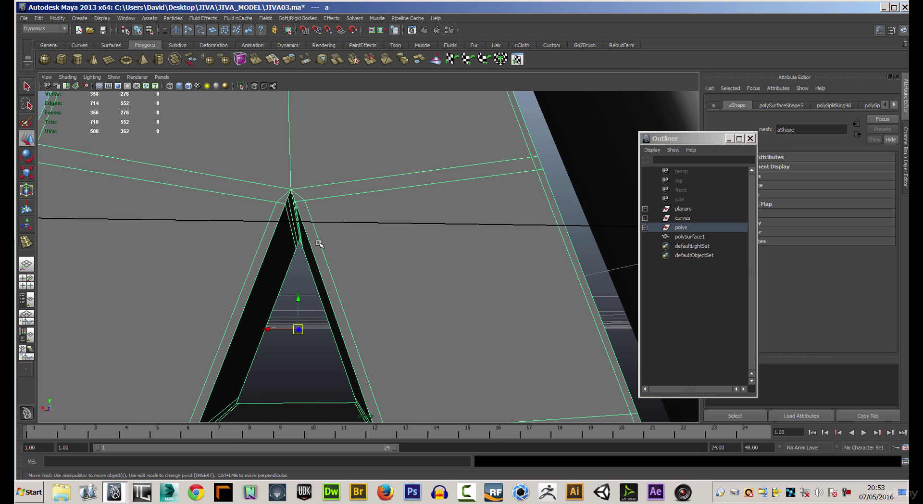
{"action": "left_click_drag", "start_coordinate": [318, 244], "coordinate": [197, 228], "text": "alt"}
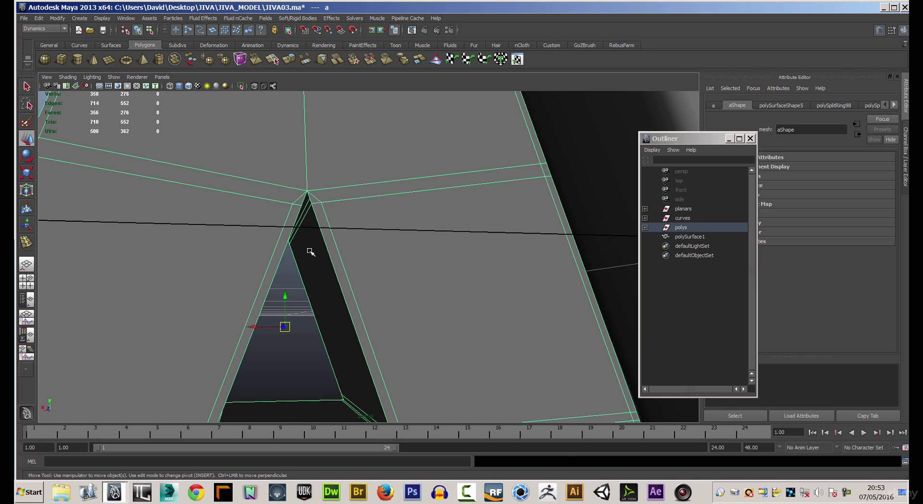
{"action": "key", "text": "3"}
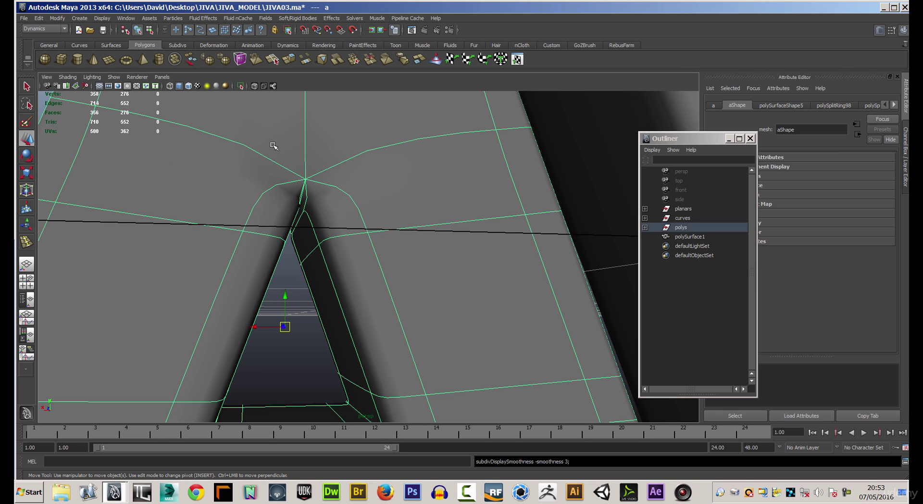
{"action": "left_click", "coordinate": [298, 283]}
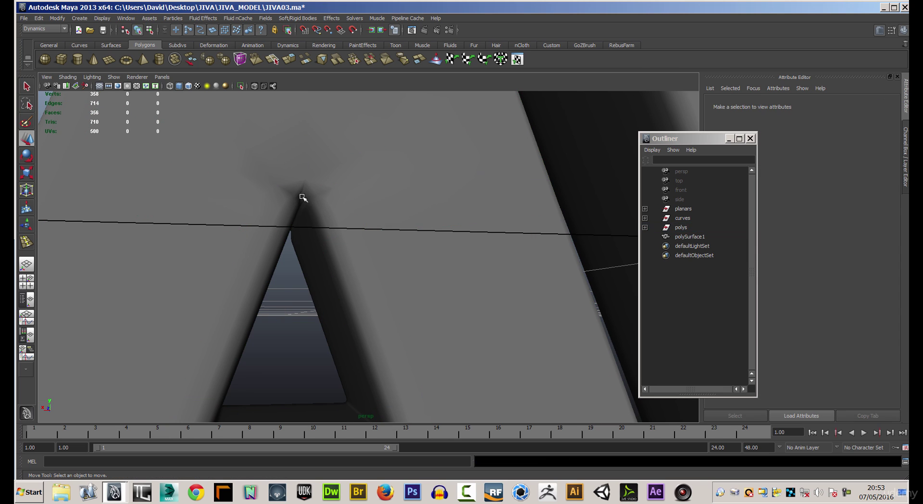
{"action": "left_click", "coordinate": [318, 267]}
{"action": "key", "text": "1"}
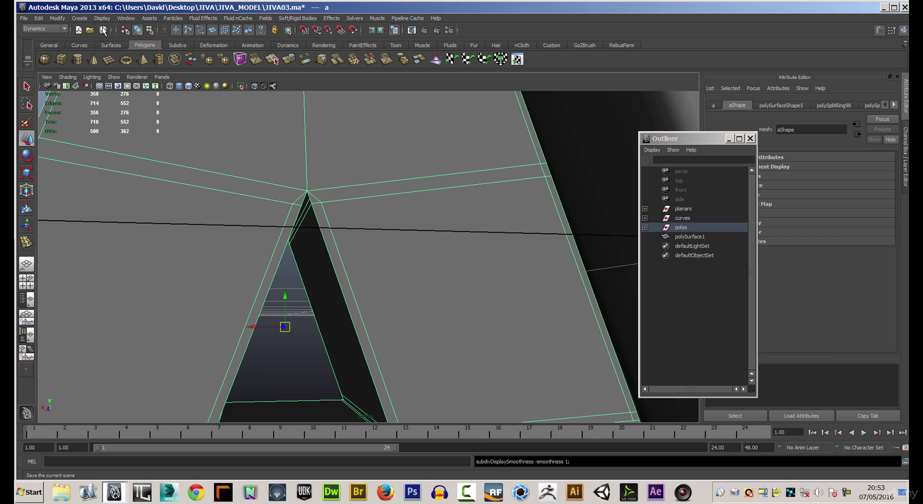
Insert two edge loops around the inner walls of the A's hole, one close to the back rim and one close to the front rim
{"action": "left_click", "coordinate": [44, 29]}
{"action": "left_click", "coordinate": [41, 43]}
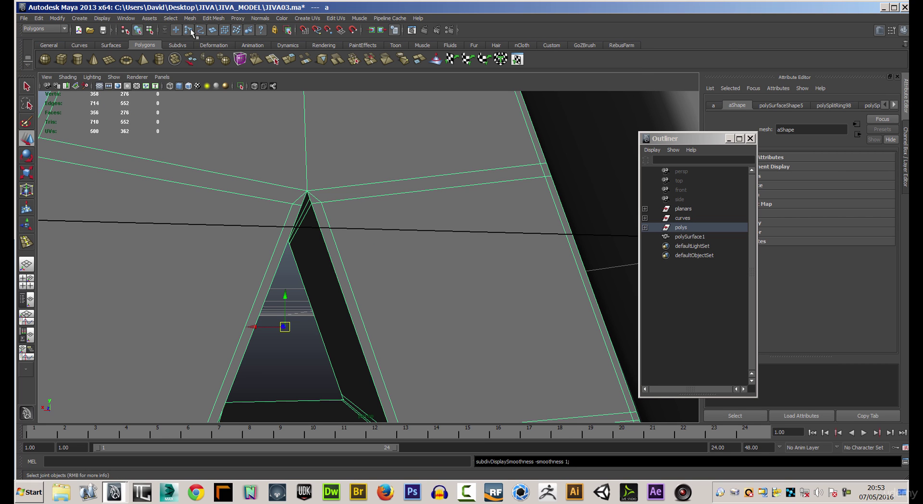
{"action": "left_click", "coordinate": [213, 17]}
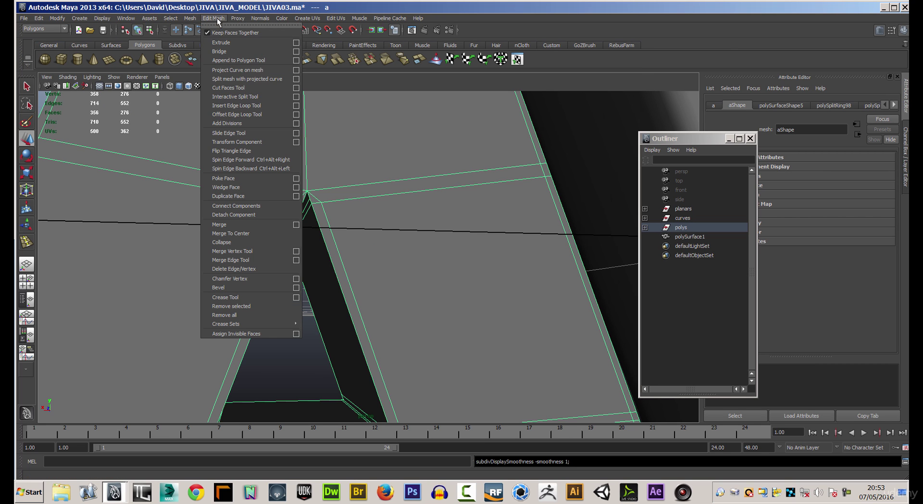
{"action": "left_click", "coordinate": [238, 105]}
{"action": "left_click", "coordinate": [343, 401]}
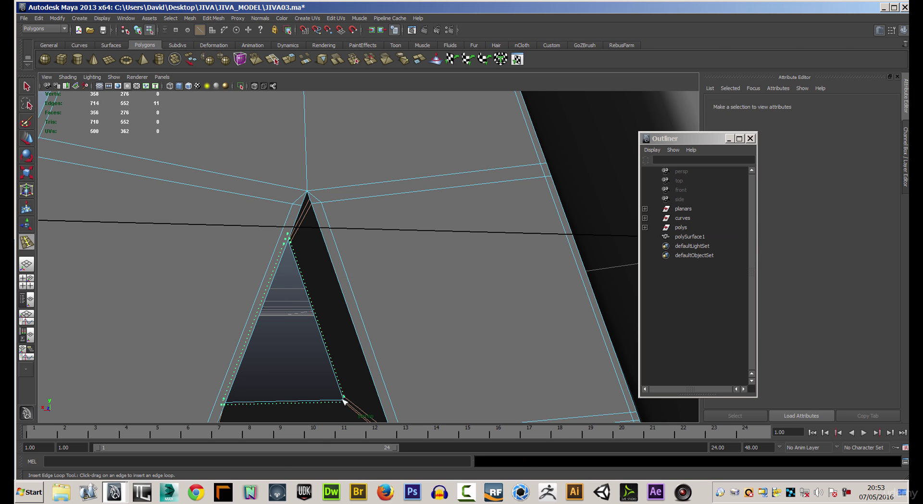
{"action": "left_click_drag", "start_coordinate": [292, 354], "coordinate": [371, 335], "text": "alt"}
{"action": "left_click_drag", "start_coordinate": [413, 360], "coordinate": [387, 347]}
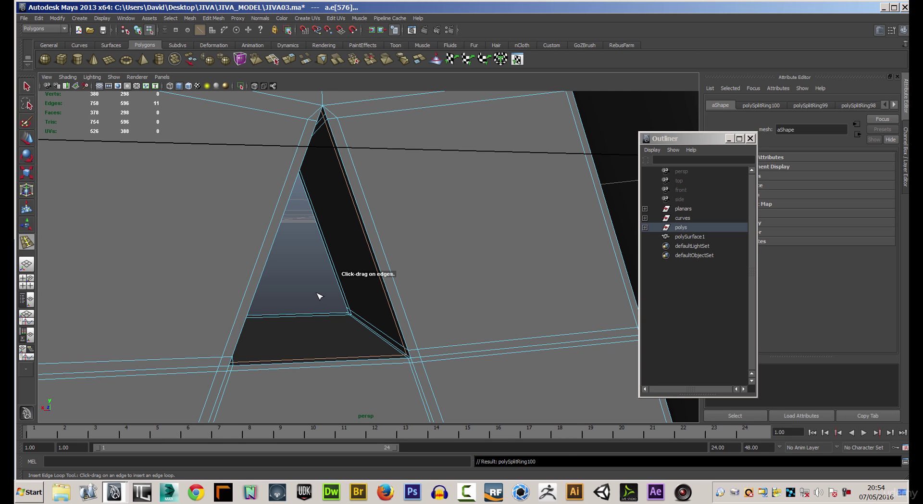
Turn on the smoothed preview for the A and leave component mode with nothing selected
{"action": "key", "text": "3"}
{"action": "right_click_drag", "start_coordinate": [370, 198], "coordinate": [401, 190]}
{"action": "left_click_drag", "start_coordinate": [402, 190], "coordinate": [306, 252], "text": "alt"}
{"action": "right_click_drag", "start_coordinate": [306, 253], "coordinate": [195, 221], "text": "alt"}
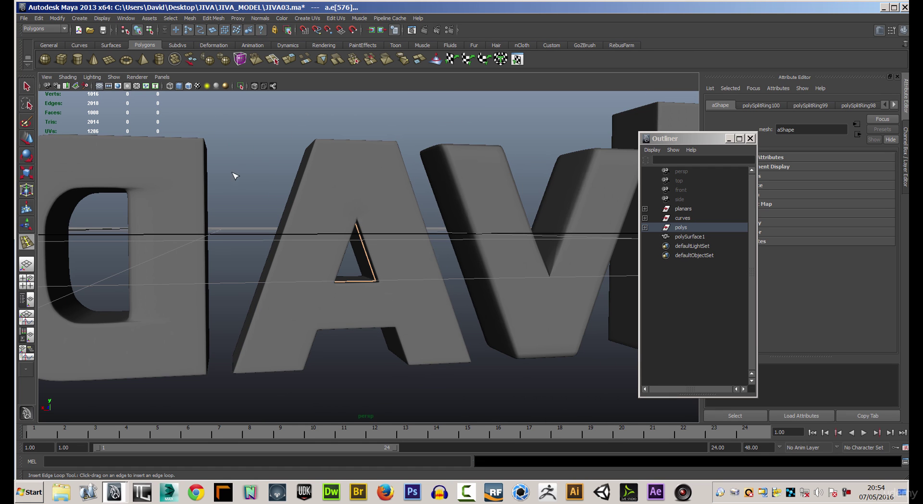
{"action": "left_click", "coordinate": [28, 140]}
{"action": "left_click", "coordinate": [264, 157]}
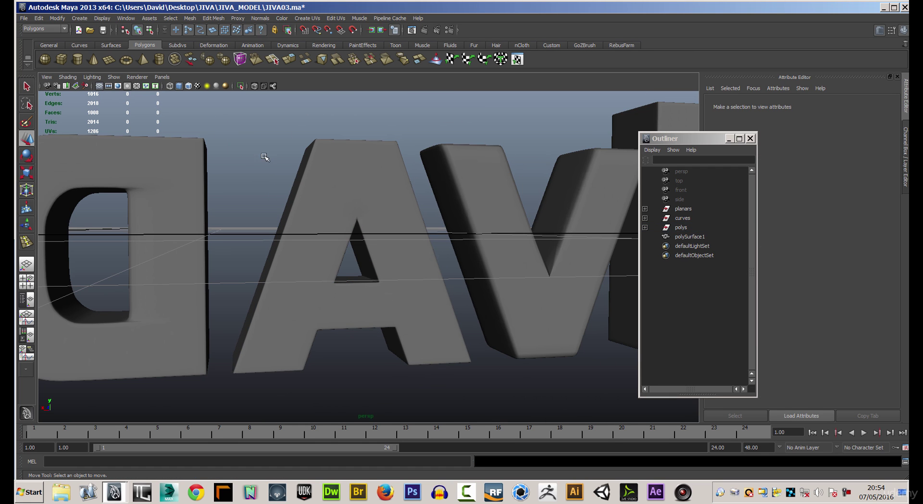
Examine the smoothed letters along the whole word and compare their edge crispness with the finished A
{"action": "left_click_drag", "start_coordinate": [393, 165], "coordinate": [421, 136], "text": "alt"}
{"action": "right_click_drag", "start_coordinate": [421, 136], "coordinate": [341, 173], "text": "alt"}
{"action": "left_click_drag", "start_coordinate": [341, 173], "coordinate": [465, 148], "text": "alt"}
{"action": "left_click_drag", "start_coordinate": [315, 159], "coordinate": [255, 152], "text": "alt"}
{"action": "right_click_drag", "start_coordinate": [256, 152], "coordinate": [342, 128], "text": "alt"}
{"action": "left_click", "coordinate": [301, 198]}
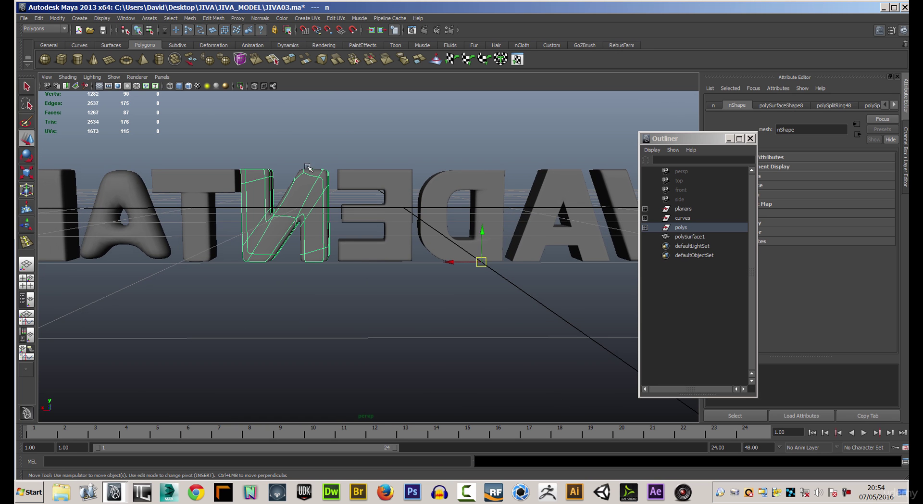
{"action": "right_click_drag", "start_coordinate": [279, 151], "coordinate": [466, 149], "text": "alt"}
{"action": "left_click", "coordinate": [309, 297]}
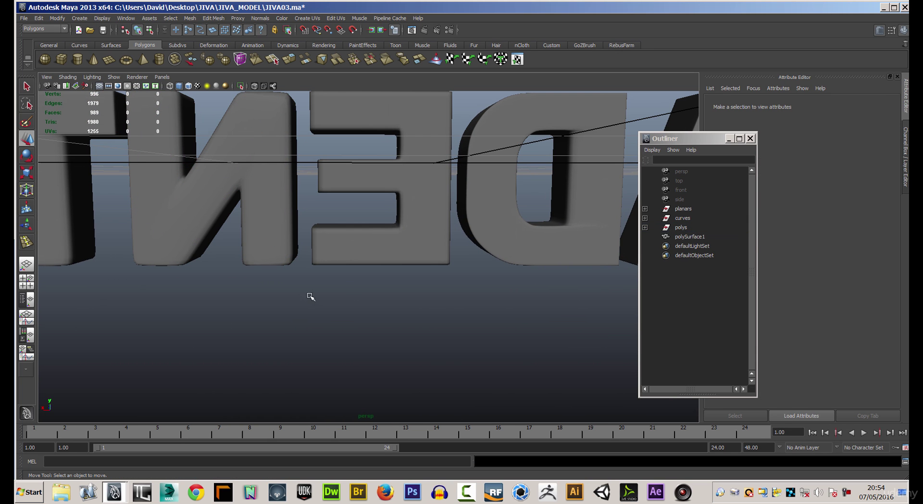
{"action": "right_click_drag", "start_coordinate": [381, 310], "coordinate": [165, 272], "text": "alt"}
{"action": "middle_click_drag", "start_coordinate": [166, 272], "coordinate": [208, 269], "text": "alt"}
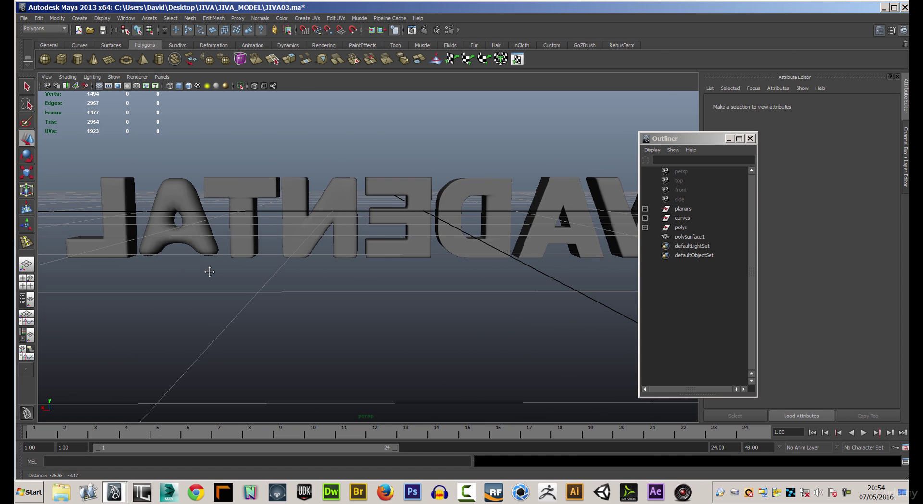
Delete the overly rounded A between the T and the L
{"action": "left_click", "coordinate": [236, 184]}
{"action": "right_click_drag", "start_coordinate": [251, 293], "coordinate": [203, 247], "text": "alt"}
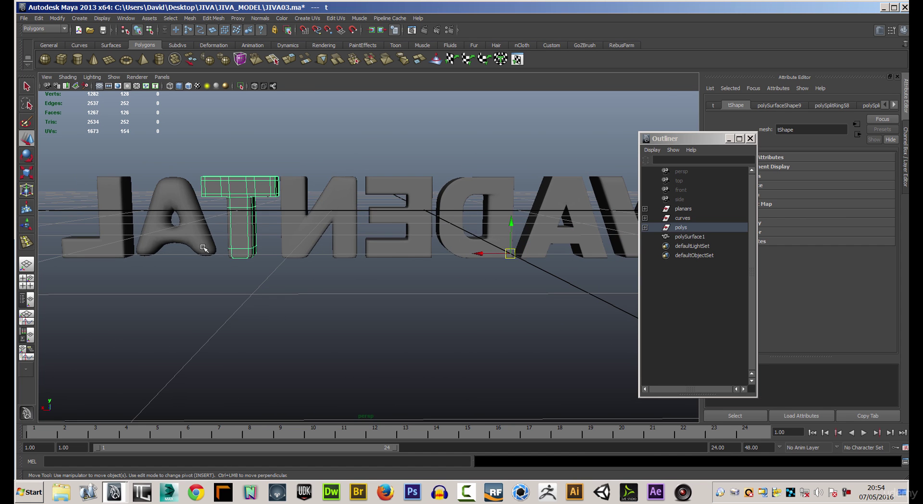
{"action": "left_click", "coordinate": [185, 243]}
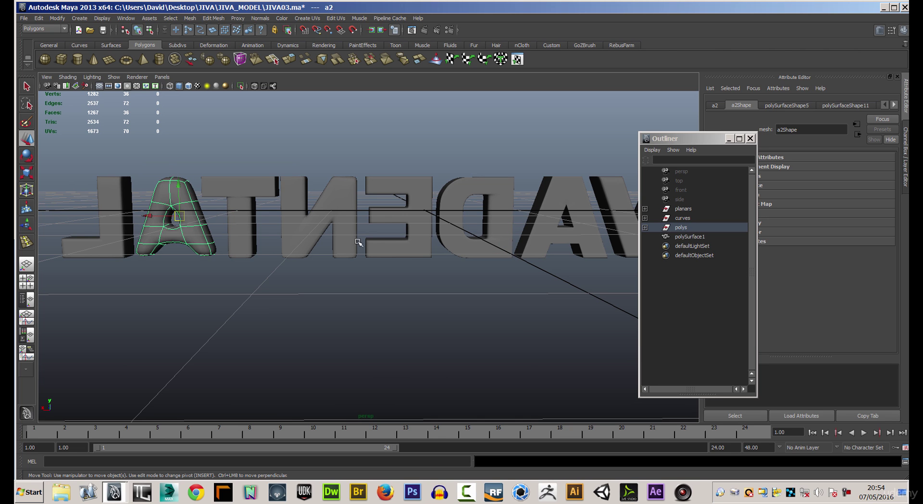
{"action": "key", "text": "Delete"}
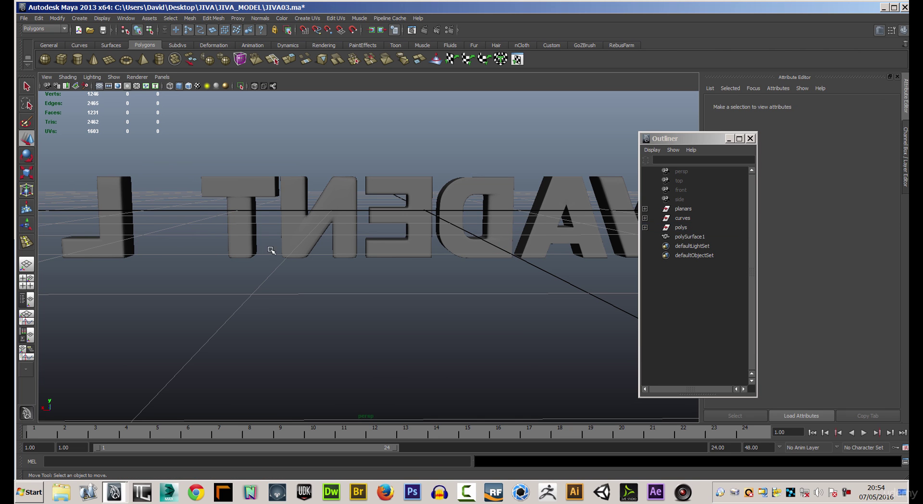
Duplicate the finished A and move the copy along X into the gap between the T and the L
{"action": "left_click", "coordinate": [539, 233]}
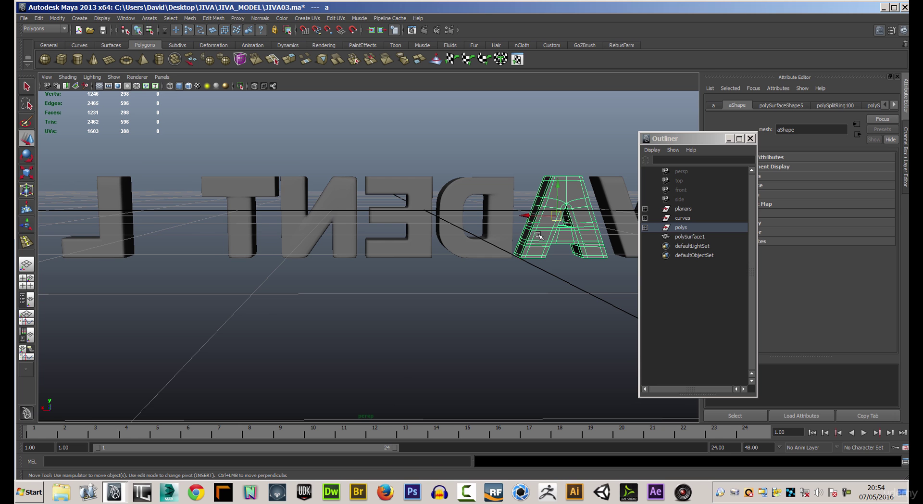
{"action": "key", "text": "ctrl+d"}
{"action": "left_click_drag", "start_coordinate": [526, 215], "coordinate": [150, 218]}
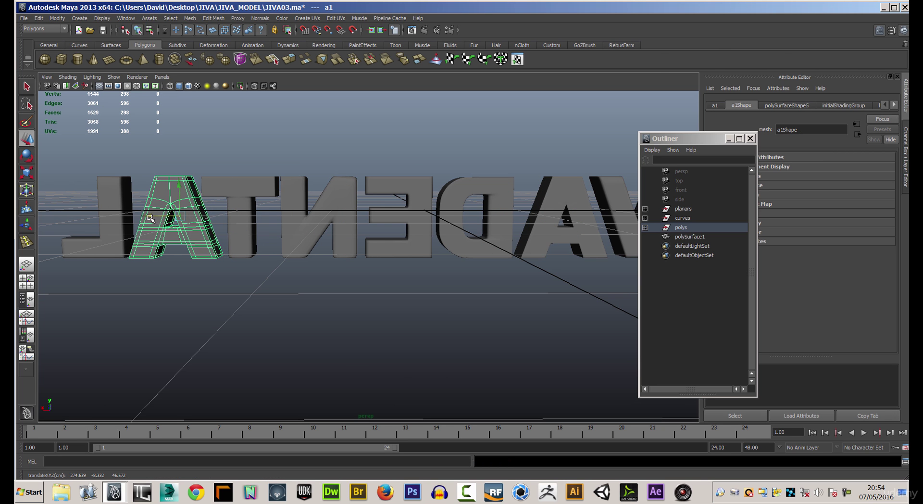
Frame the word in the front view and fine-tune the copied A's horizontal position between the T and the L
{"action": "key", "text": "space"}
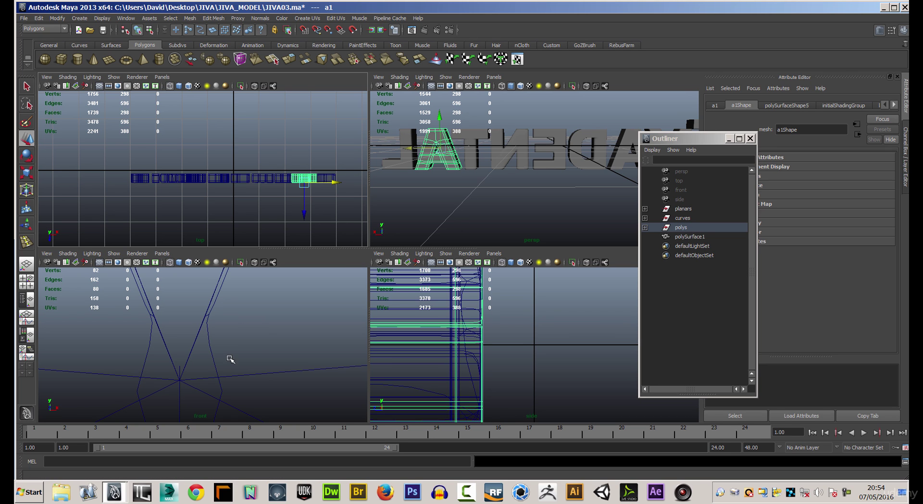
{"action": "left_click", "coordinate": [243, 329]}
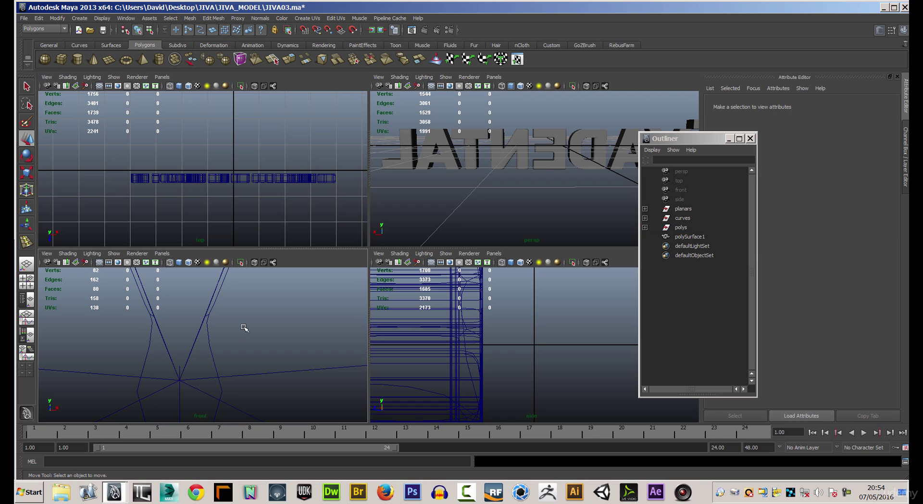
{"action": "left_click", "coordinate": [205, 323]}
{"action": "left_click_drag", "start_coordinate": [411, 131], "coordinate": [644, 204], "text": "shift"}
{"action": "key", "text": "f"}
{"action": "key", "text": "space"}
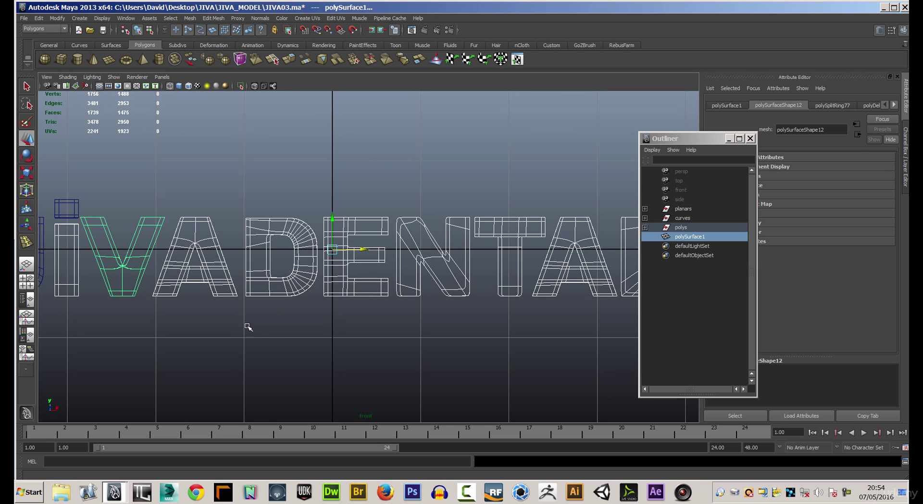
{"action": "left_click", "coordinate": [541, 277]}
{"action": "left_click_drag", "start_coordinate": [603, 256], "coordinate": [607, 258]}
Return to the perspective view and compare the T's smoothed preview with its unsmoothed mesh where the stem meets the crossbar
{"action": "key", "text": "space"}
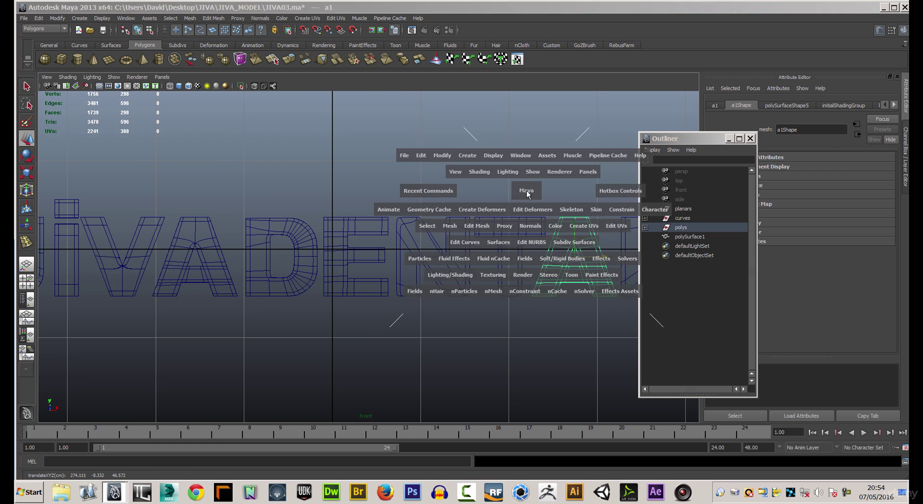
{"action": "left_click", "coordinate": [512, 212]}
{"action": "left_click_drag", "start_coordinate": [445, 202], "coordinate": [602, 192], "text": "alt"}
{"action": "key", "text": "space"}
{"action": "right_click_drag", "start_coordinate": [308, 313], "coordinate": [492, 347], "text": "alt"}
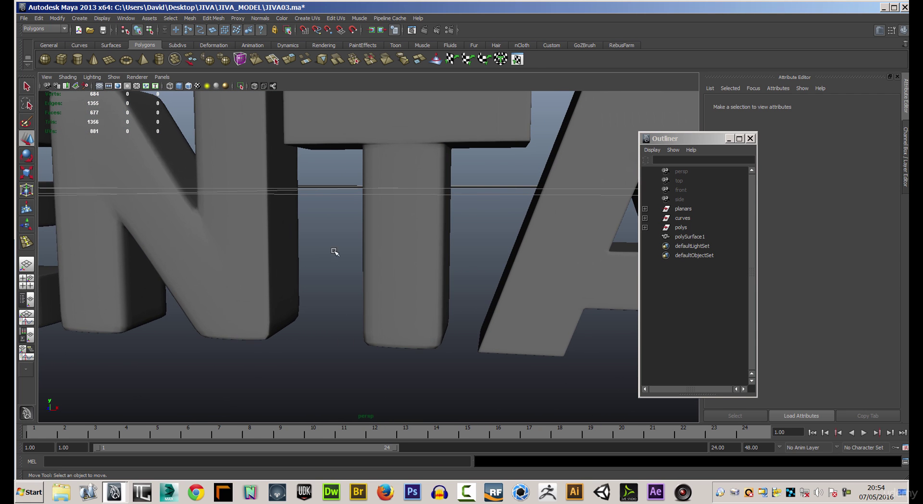
{"action": "middle_click_drag", "start_coordinate": [335, 251], "coordinate": [335, 279], "text": "alt"}
{"action": "left_click", "coordinate": [389, 200]}
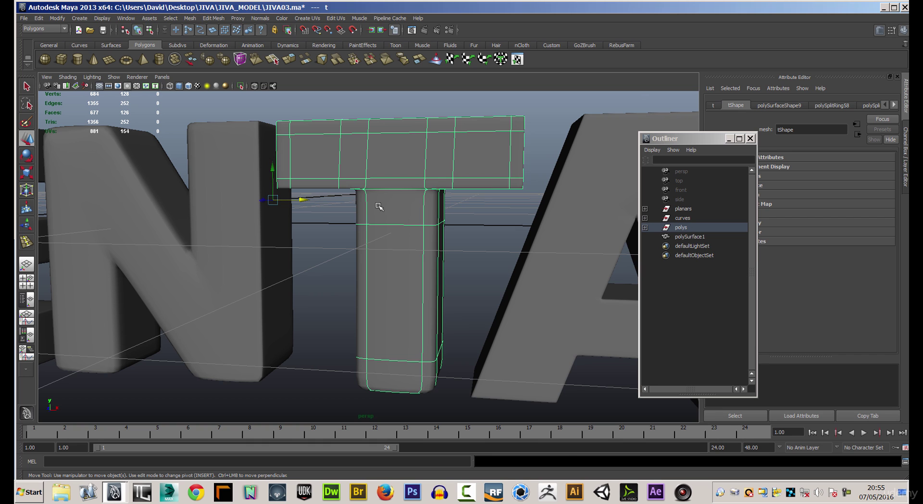
{"action": "key", "text": "1"}
{"action": "left_click", "coordinate": [352, 232]}
{"action": "left_click", "coordinate": [374, 207]}
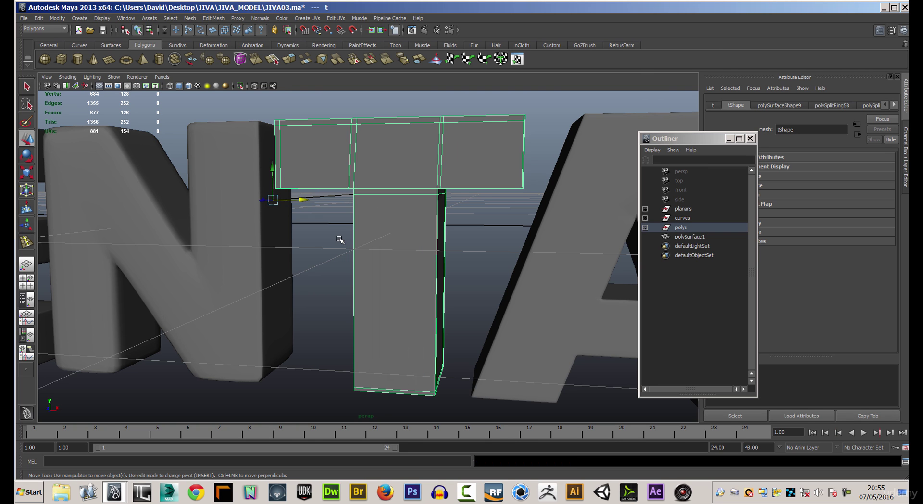
{"action": "left_click", "coordinate": [348, 229]}
{"action": "left_click", "coordinate": [364, 210]}
{"action": "key", "text": "3"}
{"action": "key", "text": "1"}
Delete the horizontal edge loop along the lower edge of the T's crossbar
{"action": "left_click_drag", "start_coordinate": [334, 230], "coordinate": [364, 230], "text": "alt"}
{"action": "scroll", "coordinate": [364, 230], "scroll_direction": "up", "scroll_amount": 8}
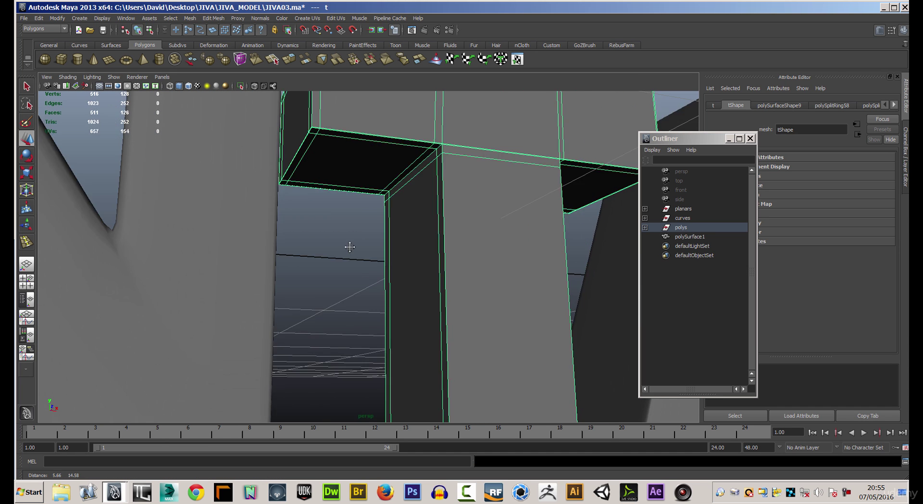
{"action": "scroll", "coordinate": [336, 275], "scroll_direction": "up", "scroll_amount": 6}
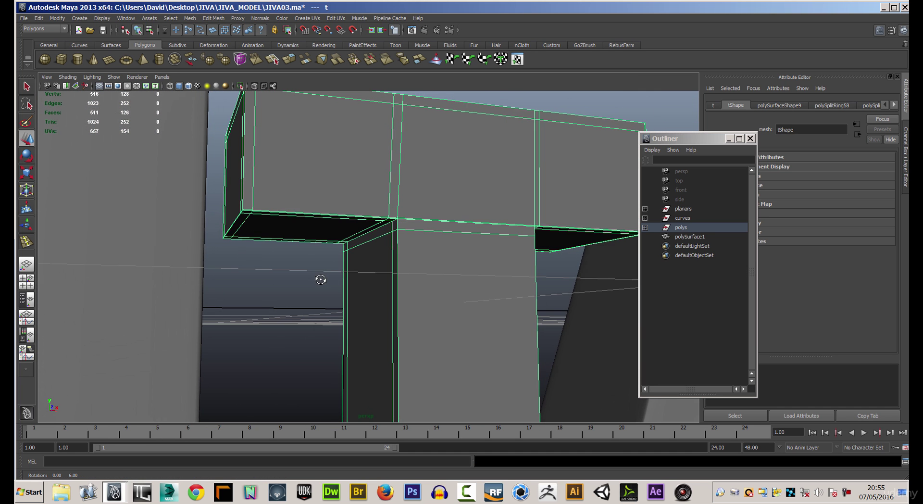
{"action": "right_click_drag", "start_coordinate": [375, 217], "coordinate": [371, 200]}
{"action": "left_click", "coordinate": [368, 217]}
{"action": "double_click", "coordinate": [369, 217]}
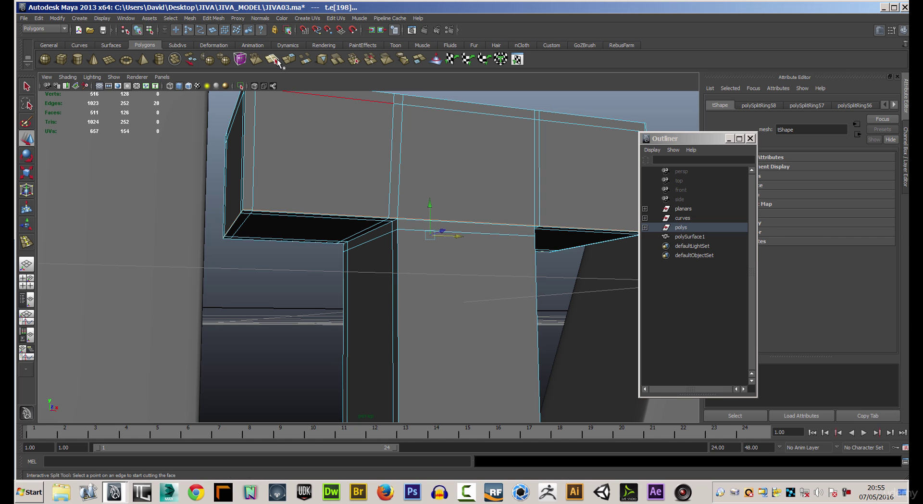
{"action": "left_click", "coordinate": [215, 19]}
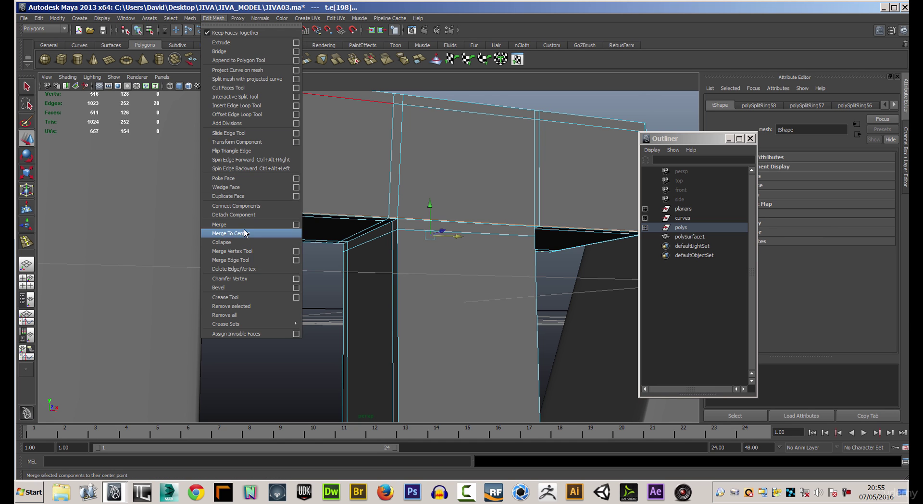
{"action": "left_click", "coordinate": [247, 269]}
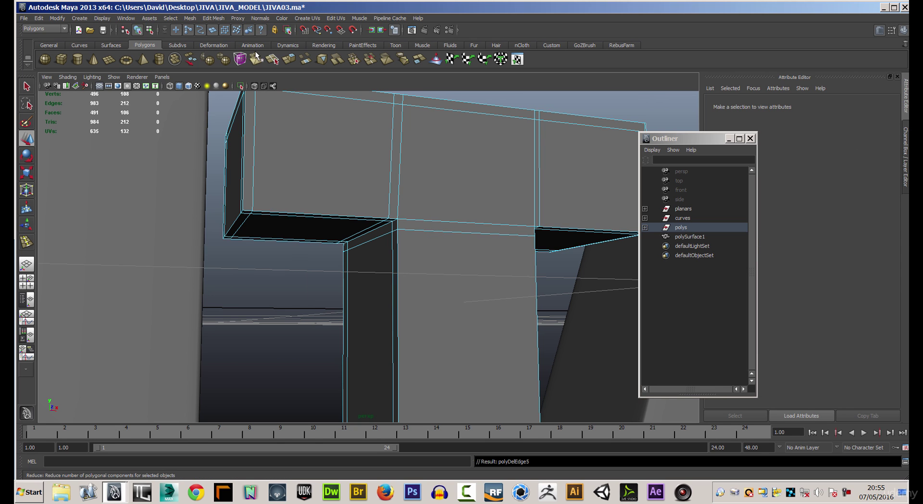
Try a replacement edge loop just above the lower edge of the T's crossbar, check it smoothed and delete it
{"action": "left_click", "coordinate": [214, 18]}
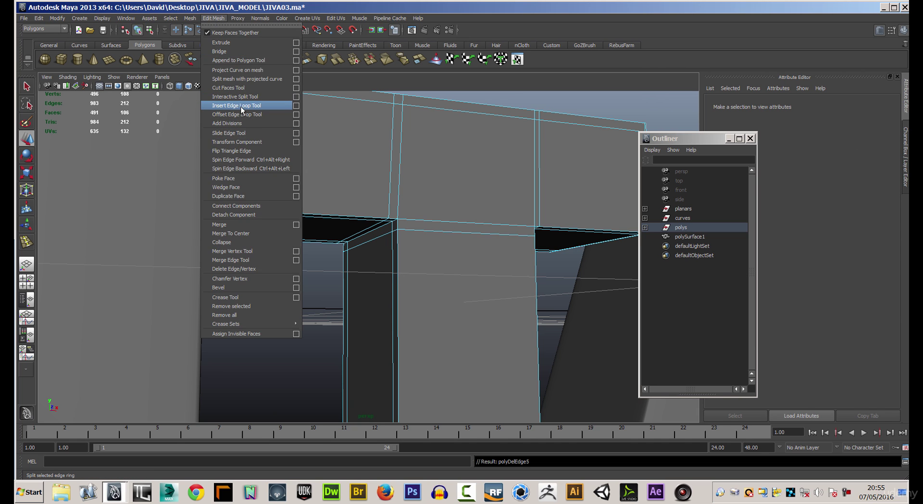
{"action": "left_click", "coordinate": [241, 105]}
{"action": "left_click_drag", "start_coordinate": [392, 192], "coordinate": [395, 217]}
{"action": "key", "text": "3"}
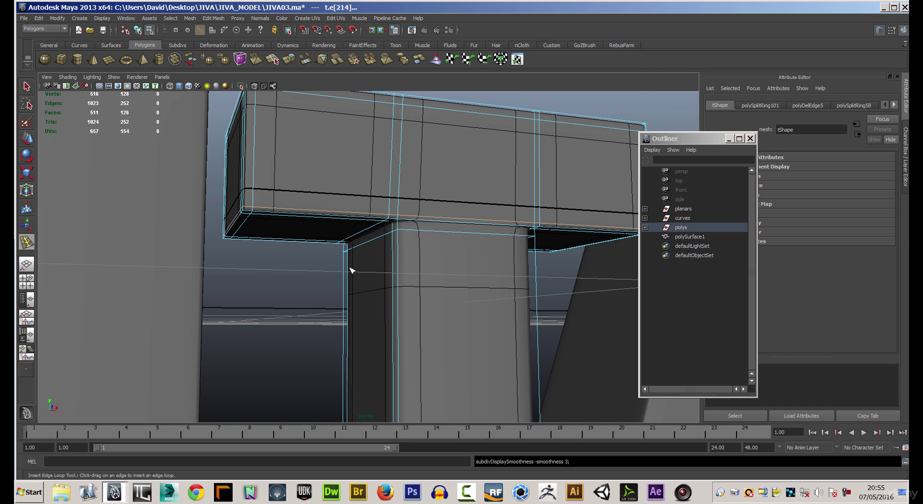
{"action": "left_click_drag", "start_coordinate": [332, 272], "coordinate": [309, 282], "text": "alt"}
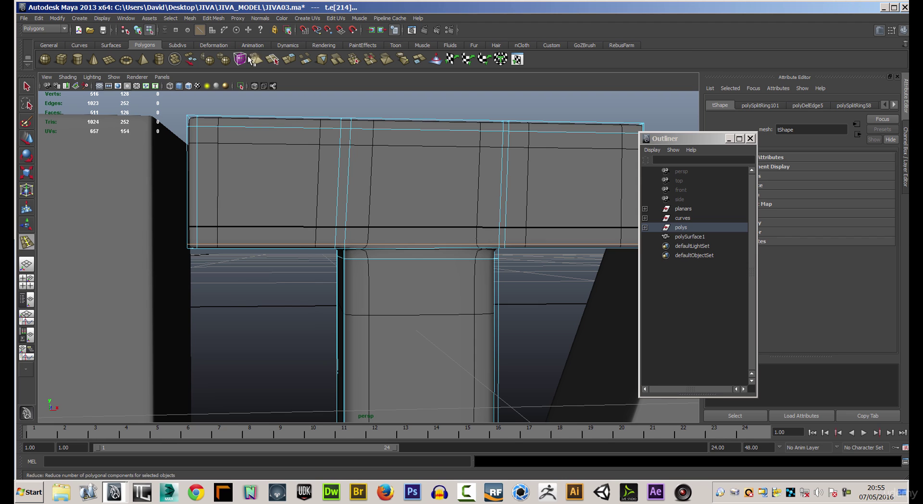
{"action": "left_click", "coordinate": [213, 18]}
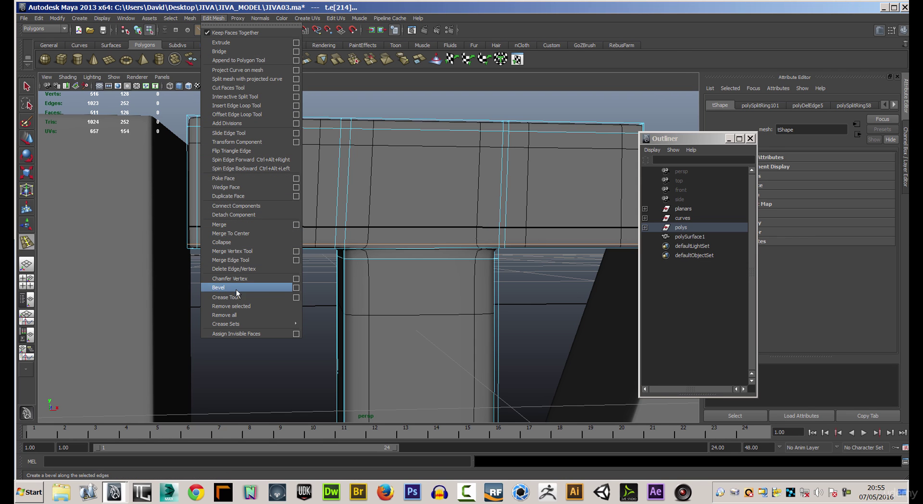
{"action": "left_click", "coordinate": [246, 268]}
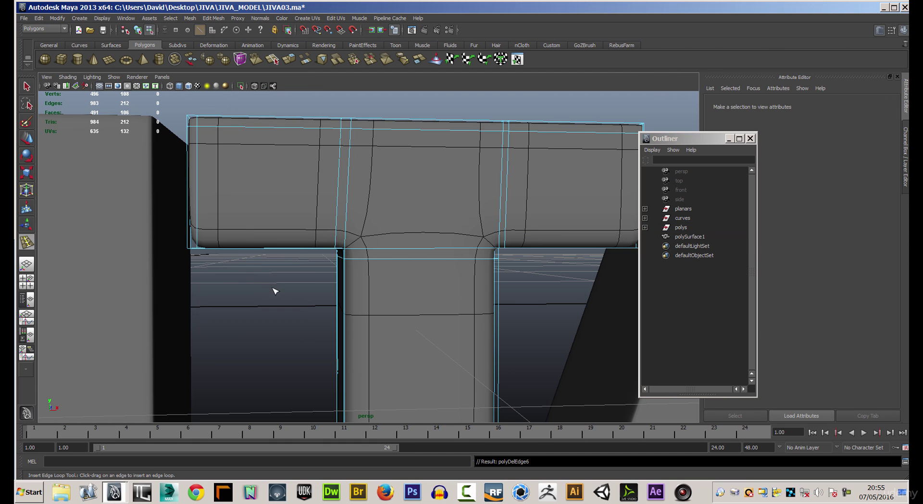
Insert edge loops along the lower edge of the T's crossbar and close to both sides of its stem, and preview the smoothed result
{"action": "key", "text": "F8"}
{"action": "mouse_move", "coordinate": [301, 286]}
{"action": "left_mouse_down", "text": "alt"}
{"action": "mouse_move", "coordinate": [299, 274]}
{"action": "mouse_move", "coordinate": [295, 282]}
{"action": "left_mouse_up", "text": "alt"}
{"action": "left_click", "coordinate": [310, 223]}
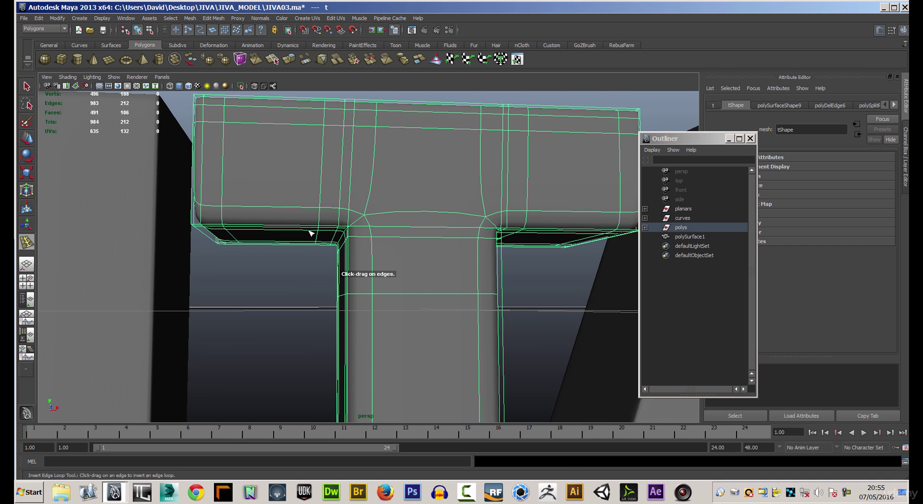
{"action": "key", "text": "1"}
{"action": "mouse_move", "coordinate": [291, 275]}
{"action": "left_mouse_down", "text": "alt"}
{"action": "mouse_move", "coordinate": [377, 273]}
{"action": "mouse_move", "coordinate": [302, 274]}
{"action": "left_mouse_up", "text": "alt"}
{"action": "right_click_drag", "start_coordinate": [303, 274], "coordinate": [264, 265], "text": "alt"}
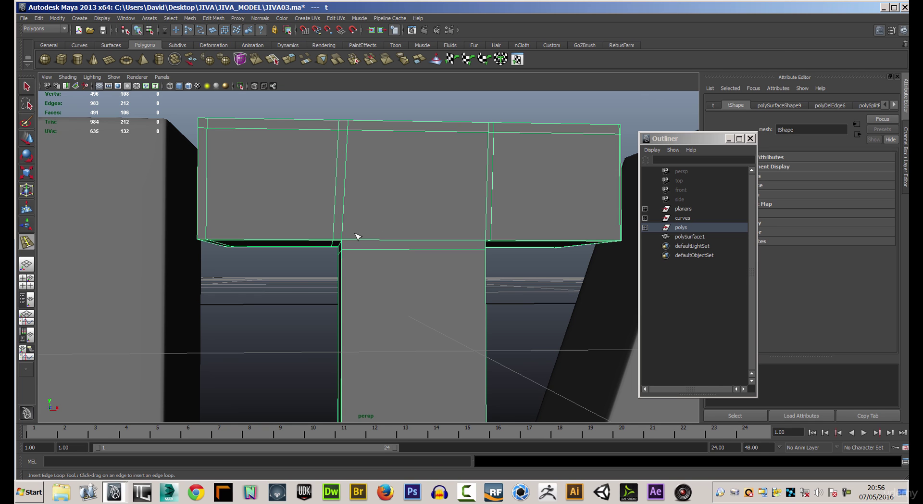
{"action": "left_click", "coordinate": [218, 18]}
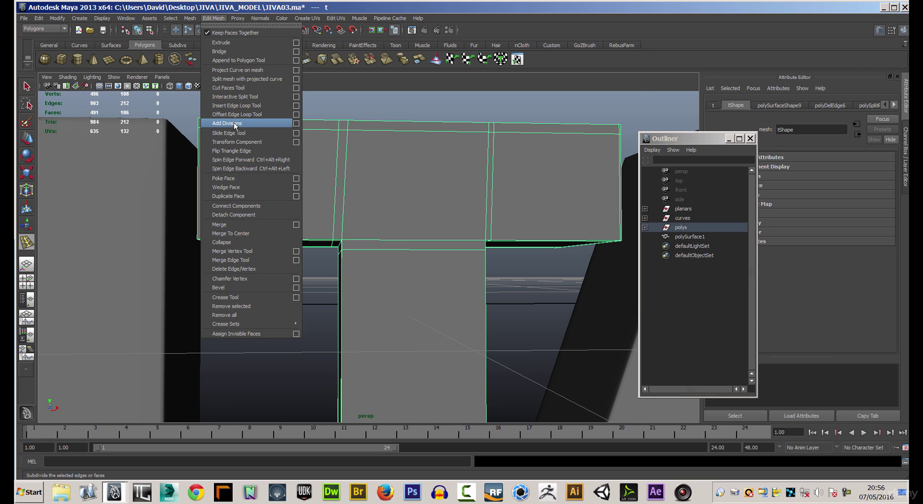
{"action": "left_click", "coordinate": [236, 108]}
{"action": "left_click_drag", "start_coordinate": [335, 239], "coordinate": [342, 243]}
{"action": "left_click_drag", "start_coordinate": [428, 243], "coordinate": [485, 245]}
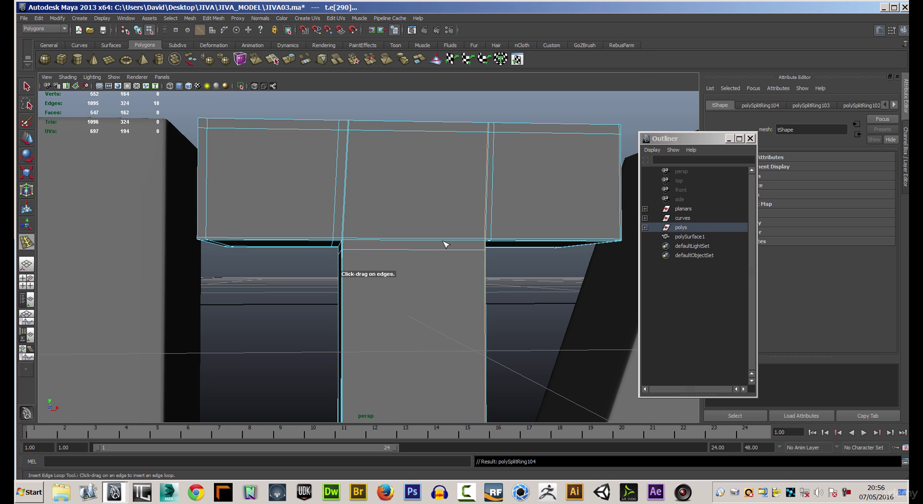
{"action": "key", "text": "3"}
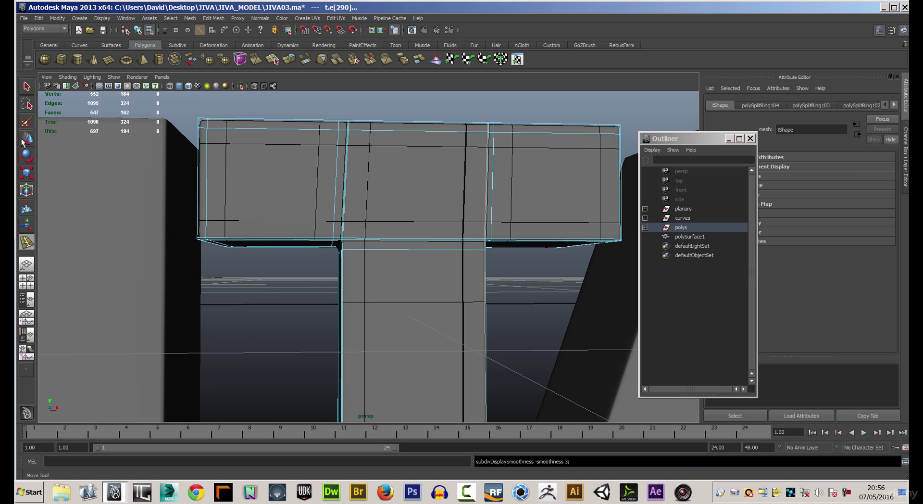
{"action": "key", "text": "w"}
{"action": "key", "text": "F8"}
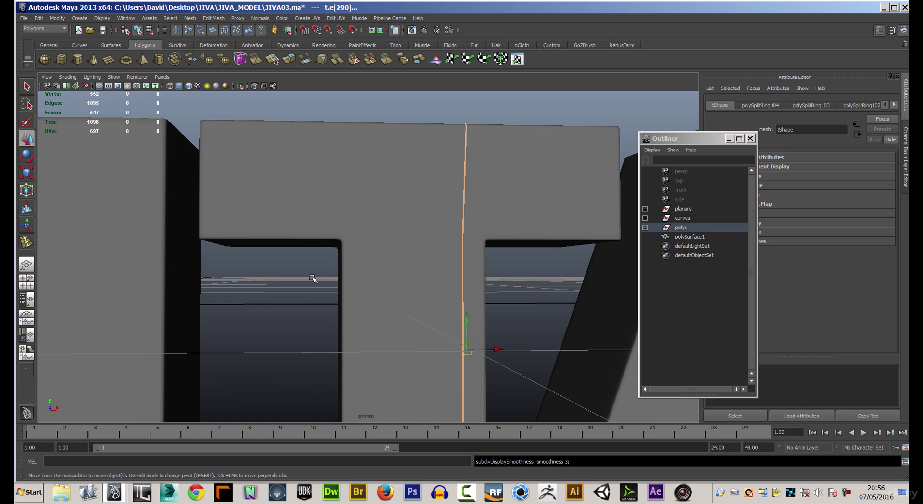
Select the N and display its unsmoothed mesh
{"action": "left_click_drag", "start_coordinate": [362, 274], "coordinate": [351, 296], "text": "alt"}
{"action": "middle_click_drag", "start_coordinate": [356, 163], "coordinate": [346, 97], "text": "alt"}
{"action": "middle_click_drag", "start_coordinate": [276, 225], "coordinate": [523, 225], "text": "alt"}
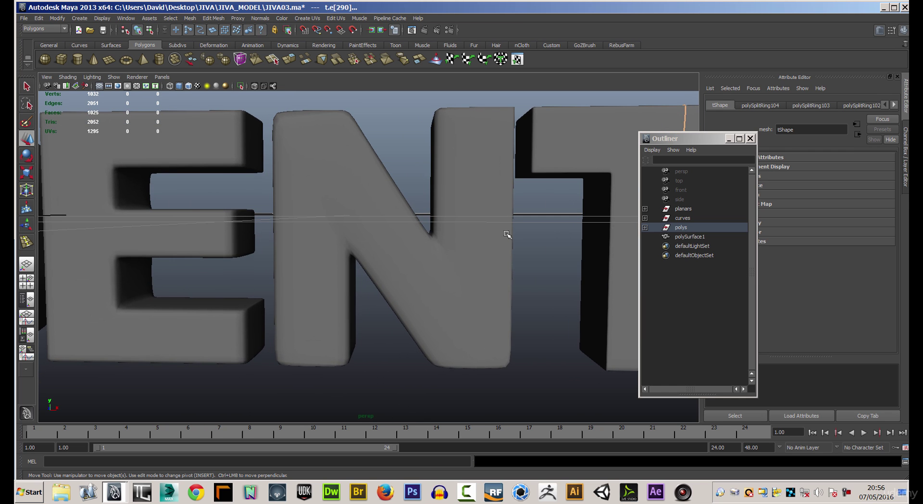
{"action": "left_click", "coordinate": [470, 264]}
{"action": "key", "text": "1"}
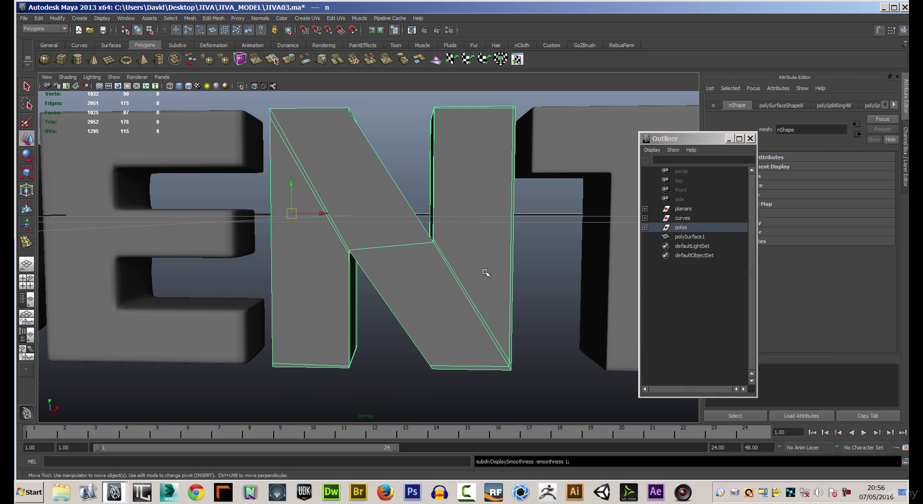
{"action": "left_click_drag", "start_coordinate": [530, 257], "coordinate": [446, 261], "text": "alt"}
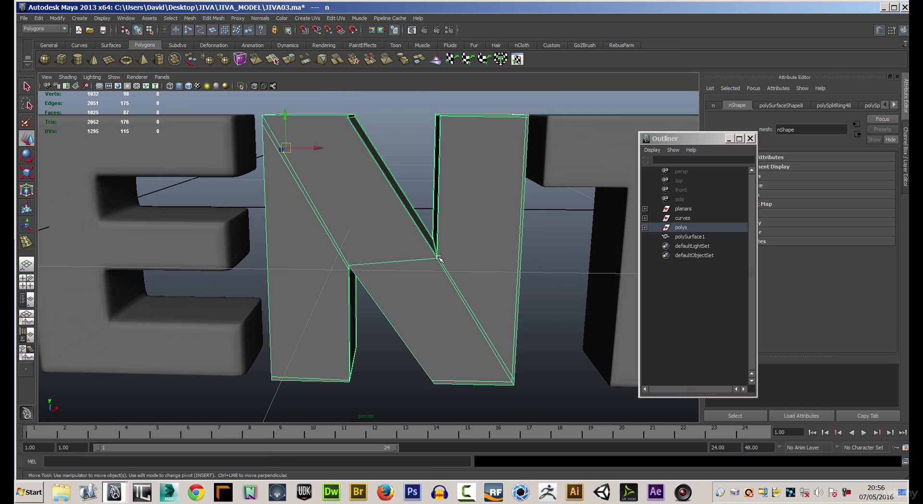
{"action": "left_click_drag", "start_coordinate": [542, 262], "coordinate": [509, 258], "text": "alt"}
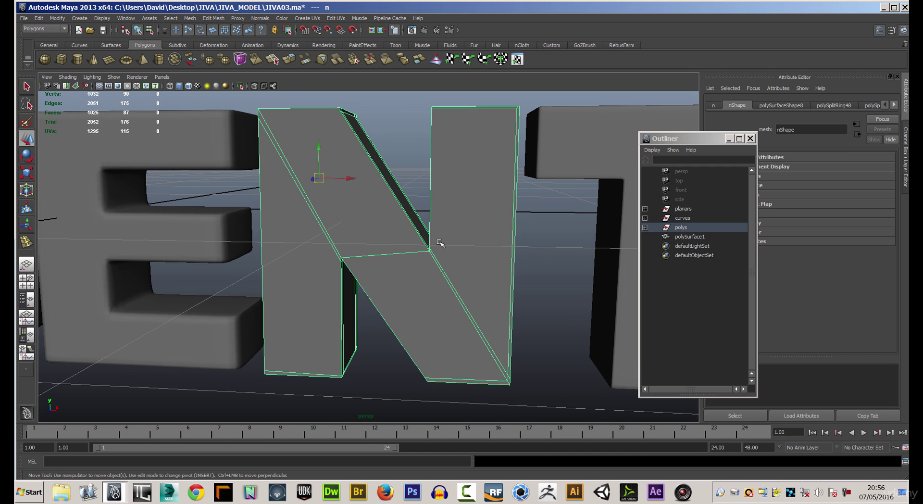
Insert edge loops along both edges of the N's diagonal, starting at its two inner corners, and check the smoothed preview
{"action": "left_click", "coordinate": [213, 18]}
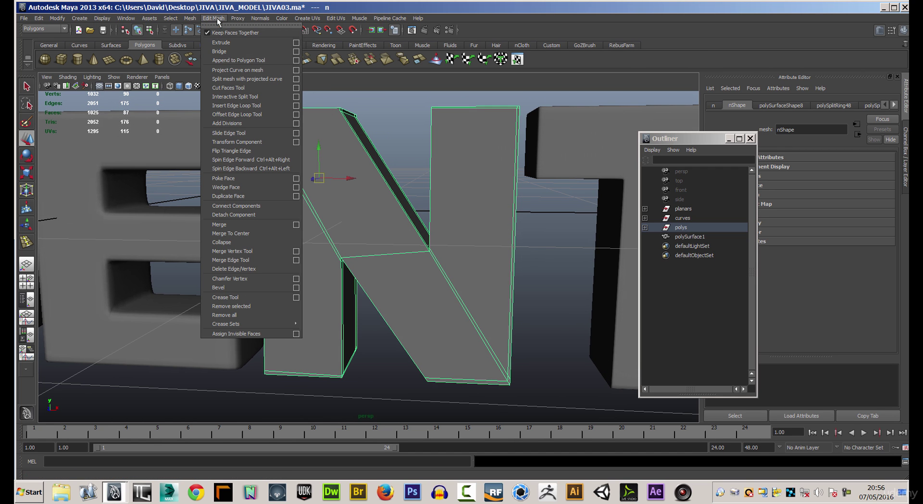
{"action": "left_click", "coordinate": [236, 106]}
{"action": "left_click_drag", "start_coordinate": [433, 226], "coordinate": [431, 247]}
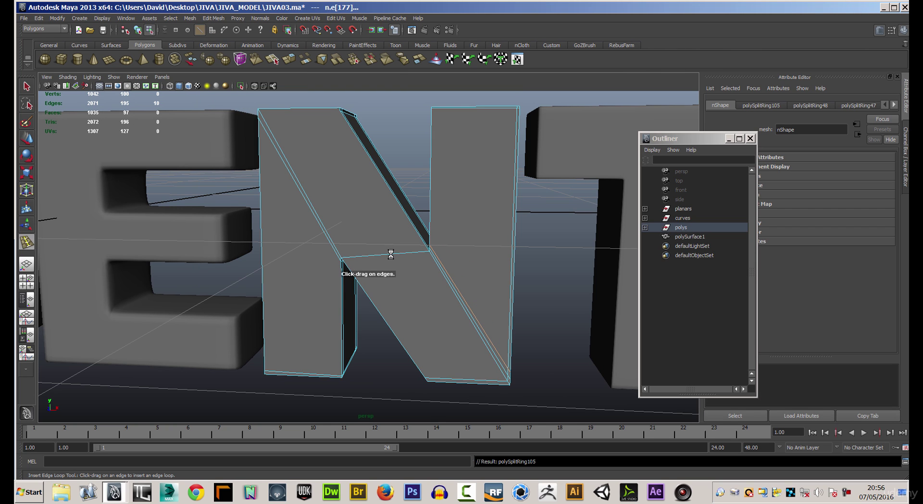
{"action": "left_click_drag", "start_coordinate": [350, 260], "coordinate": [381, 303], "text": "alt"}
{"action": "left_click_drag", "start_coordinate": [373, 225], "coordinate": [366, 224]}
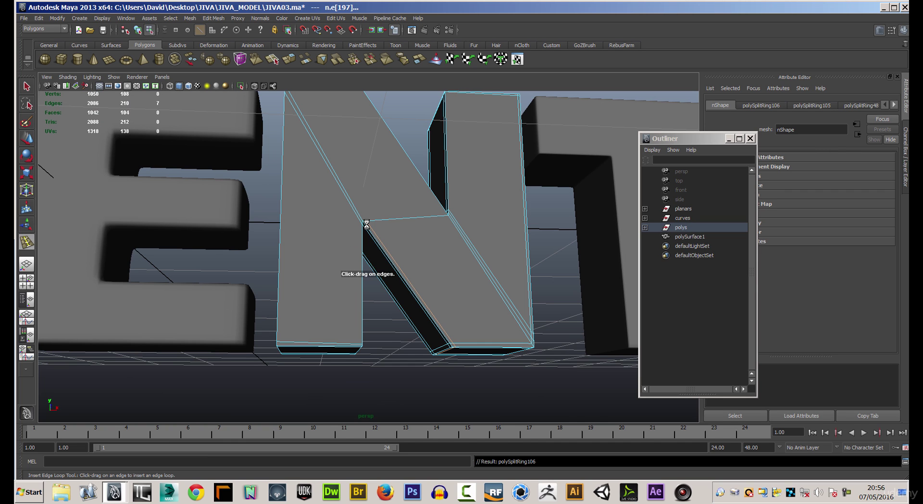
{"action": "key", "text": "3"}
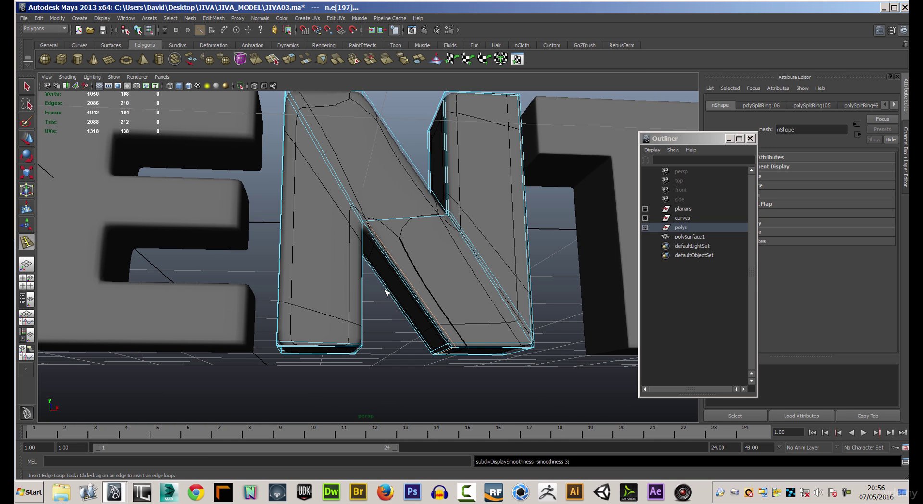
{"action": "key", "text": "1"}
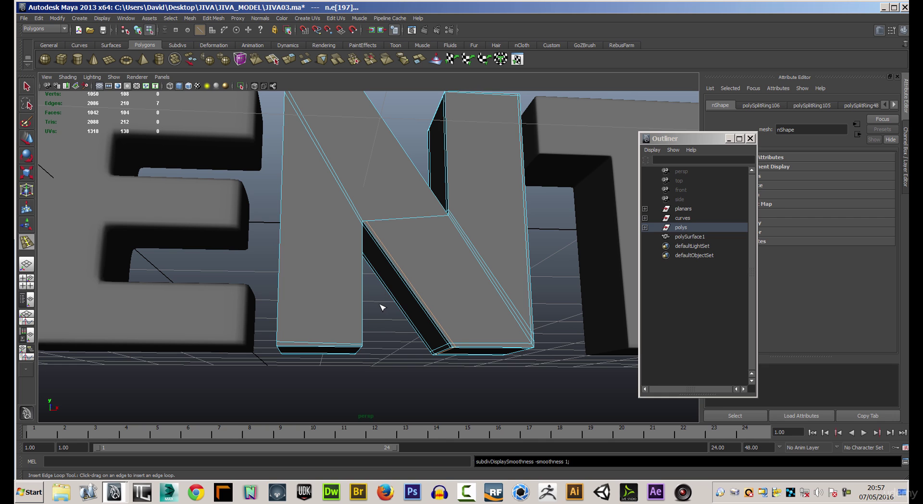
Isolate the N in the perspective view, seen from above
{"action": "key", "text": "ctrl+z"}
{"action": "left_click_drag", "start_coordinate": [485, 293], "coordinate": [455, 331], "text": "alt"}
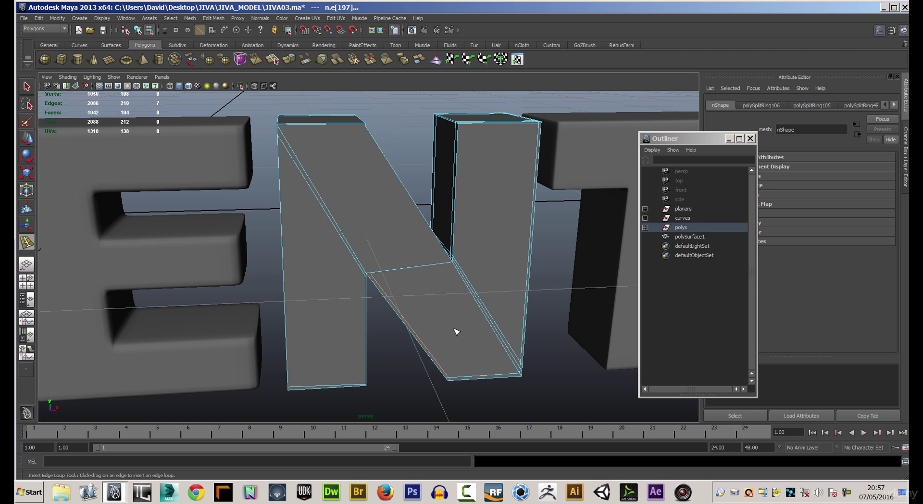
{"action": "left_click_drag", "start_coordinate": [370, 345], "coordinate": [376, 391], "text": "alt"}
{"action": "right_click_drag", "start_coordinate": [323, 291], "coordinate": [320, 313]}
{"action": "left_click_drag", "start_coordinate": [319, 312], "coordinate": [313, 276], "text": "alt"}
{"action": "right_click_drag", "start_coordinate": [311, 276], "coordinate": [344, 265]}
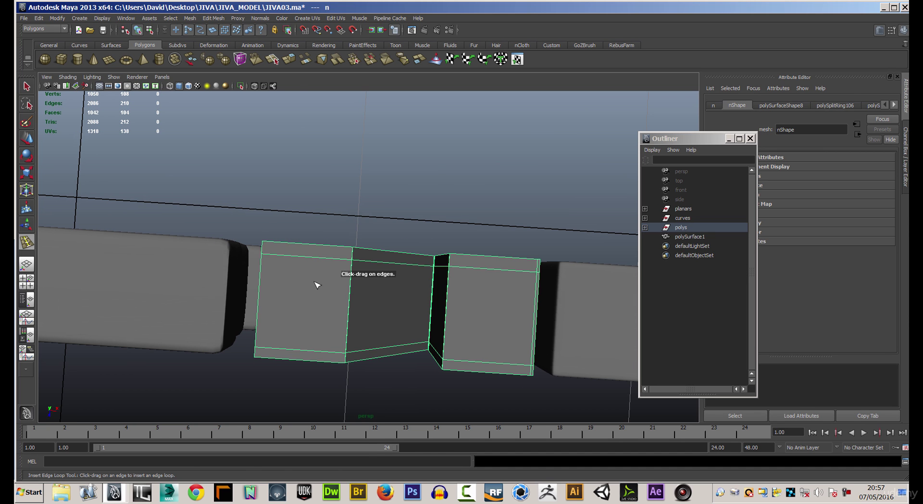
{"action": "left_click", "coordinate": [114, 77]}
{"action": "mouse_move", "coordinate": [120, 92]}
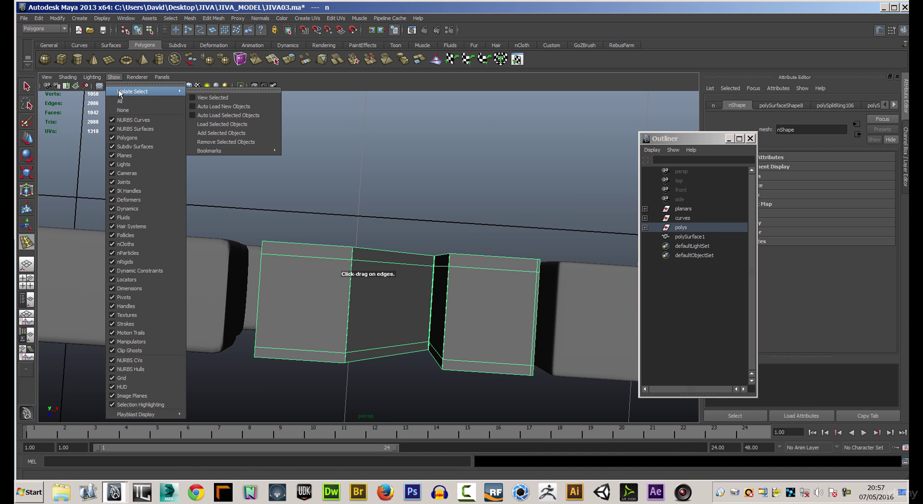
{"action": "left_click", "coordinate": [233, 98]}
Delete the N's back and side faces up to the narrow strip behind its front face
{"action": "right_click_drag", "start_coordinate": [326, 280], "coordinate": [328, 300]}
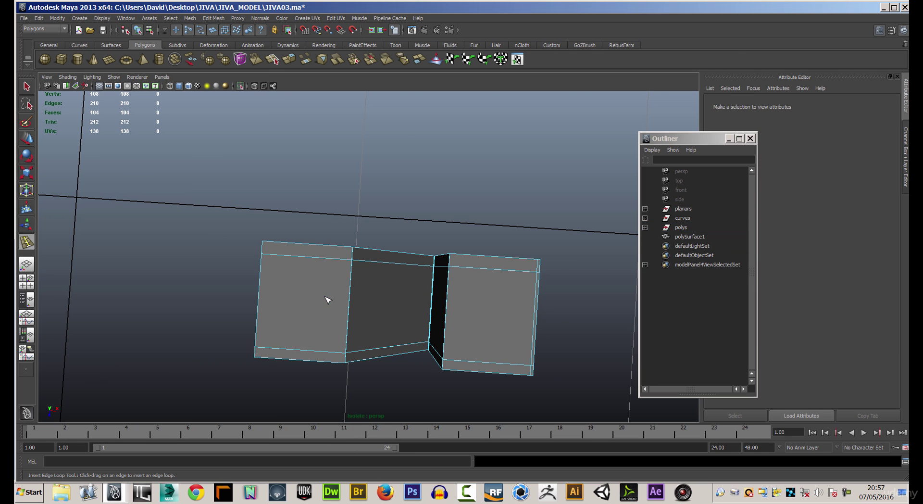
{"action": "left_click_drag", "start_coordinate": [239, 217], "coordinate": [561, 315]}
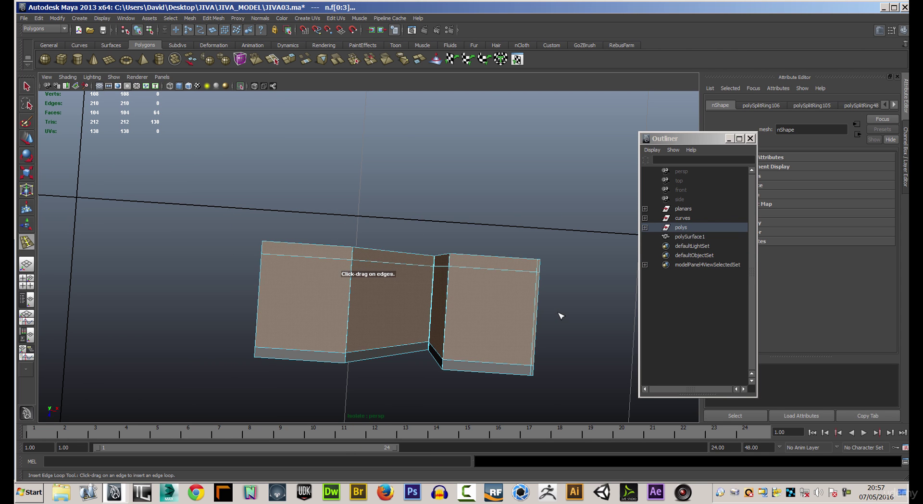
{"action": "key", "text": "Delete"}
In the top view, delete the N's remaining side strip so that only the flat front face is left
{"action": "left_click_drag", "start_coordinate": [512, 341], "coordinate": [507, 308], "text": "alt"}
{"action": "key", "text": "space"}
{"action": "key", "text": "space"}
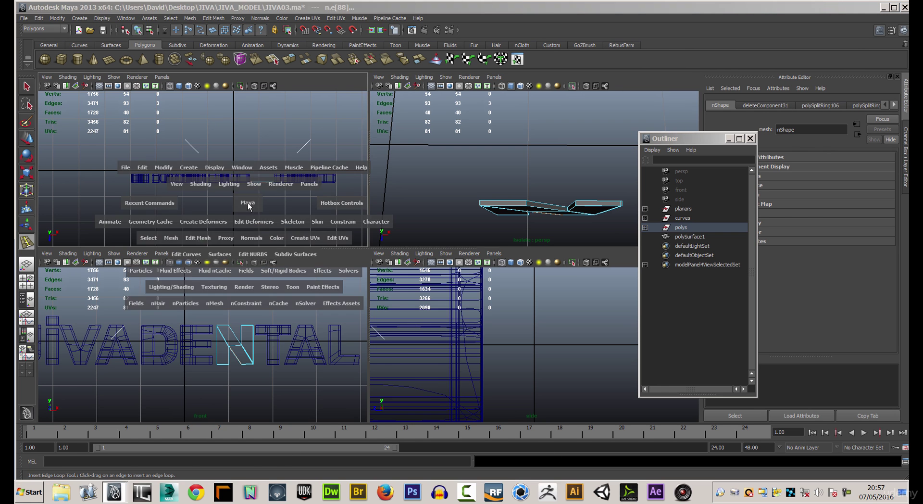
{"action": "right_click_drag", "start_coordinate": [216, 262], "coordinate": [509, 311], "text": "alt"}
{"action": "middle_click_drag", "start_coordinate": [509, 311], "coordinate": [282, 249], "text": "alt"}
{"action": "right_click_drag", "start_coordinate": [282, 249], "coordinate": [488, 292], "text": "alt"}
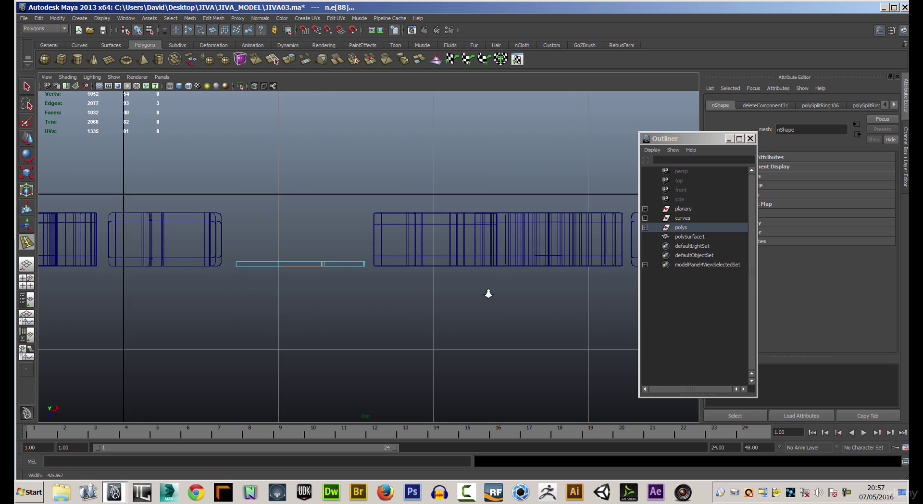
{"action": "left_click_drag", "start_coordinate": [202, 172], "coordinate": [371, 267]}
{"action": "key", "text": "Delete"}
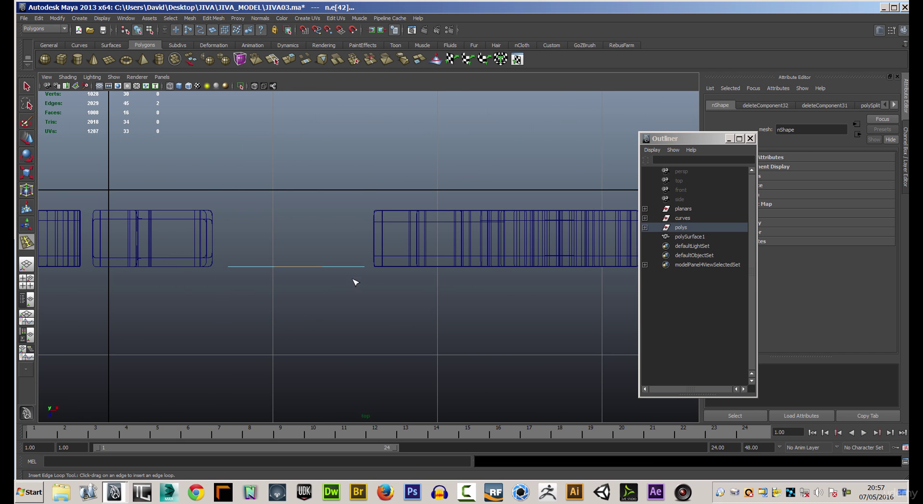
Return to the maximized perspective view and minimize the Output Window
{"action": "key", "text": "space"}
{"action": "key", "text": "space"}
{"action": "left_click", "coordinate": [517, 173]}
{"action": "key", "text": "space"}
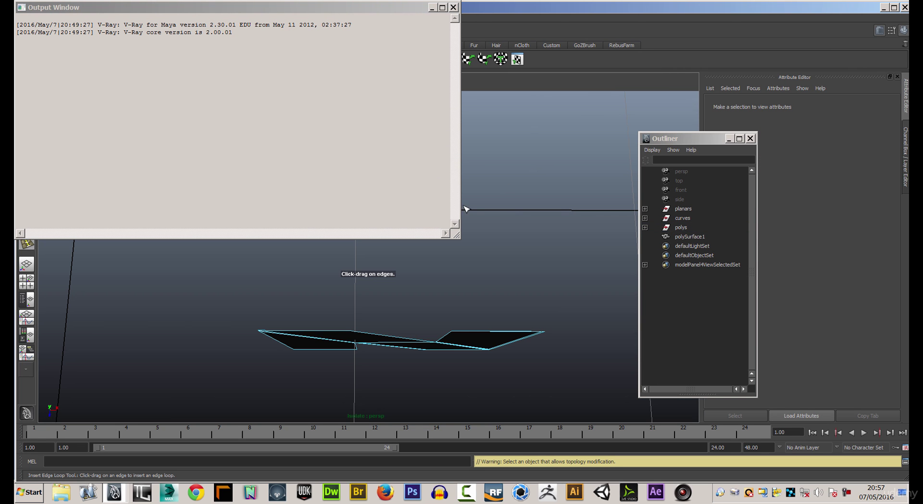
{"action": "left_click", "coordinate": [431, 10]}
{"action": "left_click_drag", "start_coordinate": [410, 275], "coordinate": [422, 244], "text": "alt"}
Switch the N's front face to vertex selection
{"action": "key", "text": "w"}
{"action": "left_click", "coordinate": [312, 165]}
{"action": "right_click_drag", "start_coordinate": [367, 128], "coordinate": [353, 117]}
{"action": "left_click_drag", "start_coordinate": [343, 96], "coordinate": [378, 135]}
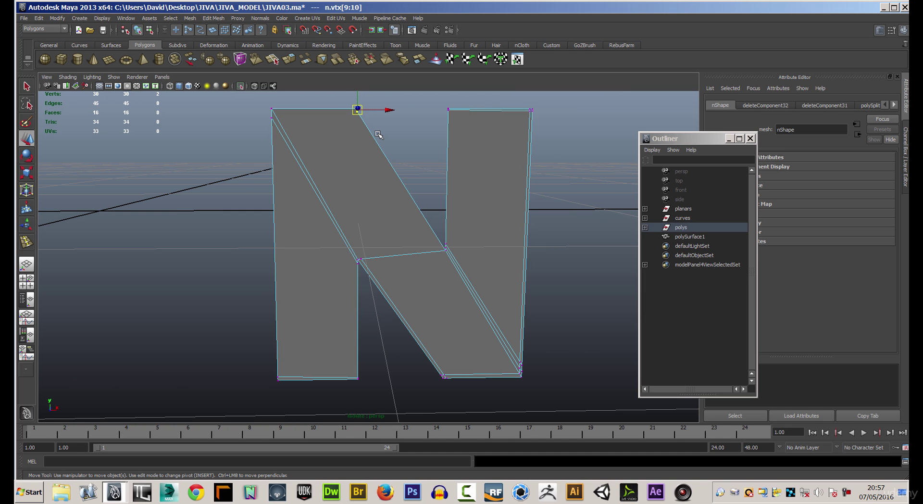
{"action": "key", "text": "Delete"}
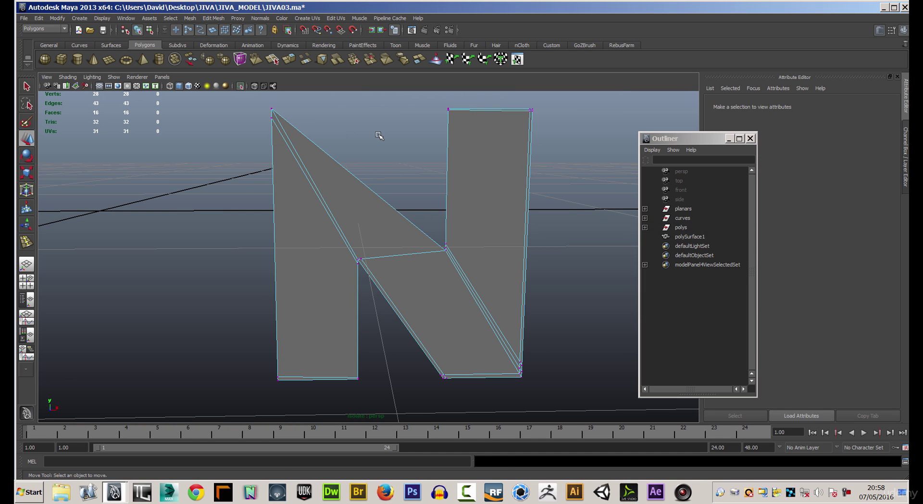
{"action": "key", "text": "ctrl+z"}
Delete only the redundant second vertex at the upper end of the N's diagonal
{"action": "left_click", "coordinate": [382, 124]}
{"action": "left_click_drag", "start_coordinate": [383, 124], "coordinate": [339, 110]}
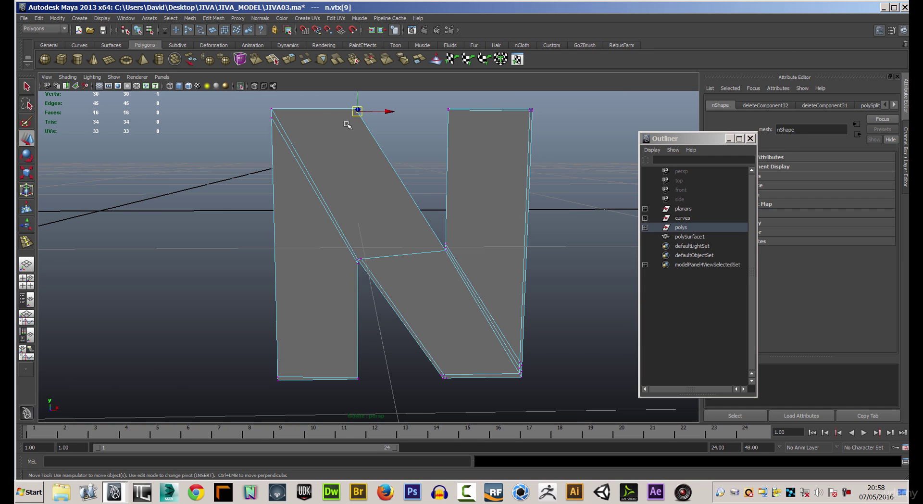
{"action": "key", "text": "Delete"}
Remove the N's narrow inset edges along its outline and diagonal, plus the diagonal's cross edge, with Delete Edge/Vertex
{"action": "right_click", "coordinate": [475, 112]}
{"action": "right_click_drag", "start_coordinate": [475, 113], "coordinate": [474, 91]}
{"action": "left_click", "coordinate": [477, 111]}
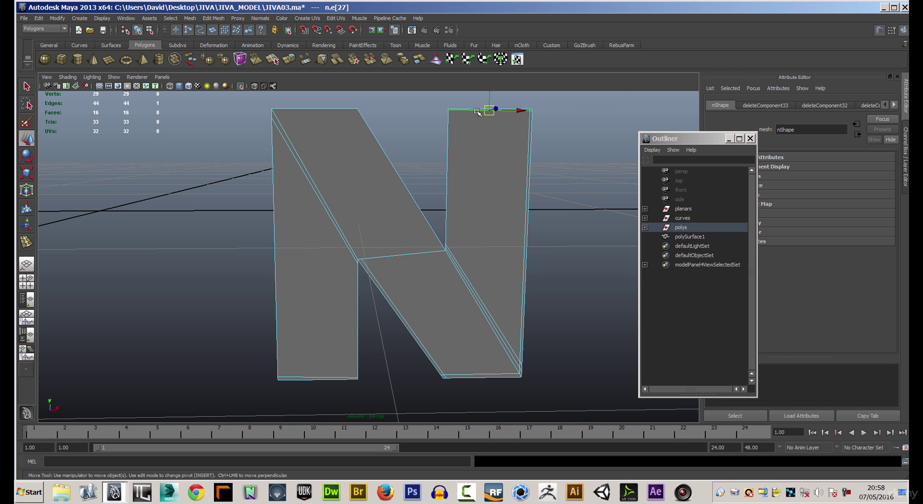
{"action": "left_click", "coordinate": [528, 127], "text": "shift"}
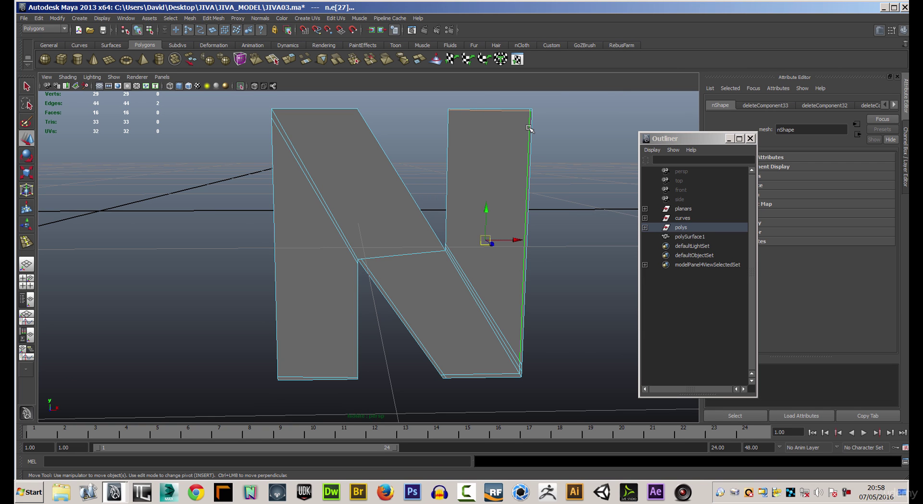
{"action": "left_click", "coordinate": [492, 317], "text": "shift"}
{"action": "left_click", "coordinate": [489, 316], "text": "shift"}
{"action": "left_click", "coordinate": [414, 255], "text": "shift"}
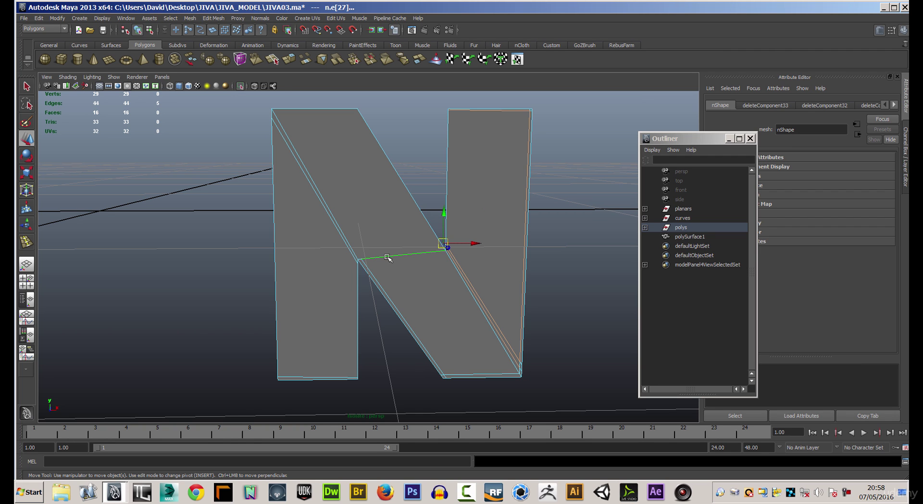
{"action": "left_click", "coordinate": [350, 255], "text": "shift"}
{"action": "left_click", "coordinate": [370, 274], "text": "shift"}
{"action": "left_click", "coordinate": [445, 375], "text": "shift"}
{"action": "left_click", "coordinate": [344, 380], "text": "shift"}
{"action": "middle_click_drag", "start_coordinate": [542, 339], "coordinate": [498, 286], "text": "alt"}
{"action": "right_click_drag", "start_coordinate": [499, 286], "coordinate": [616, 303], "text": "alt"}
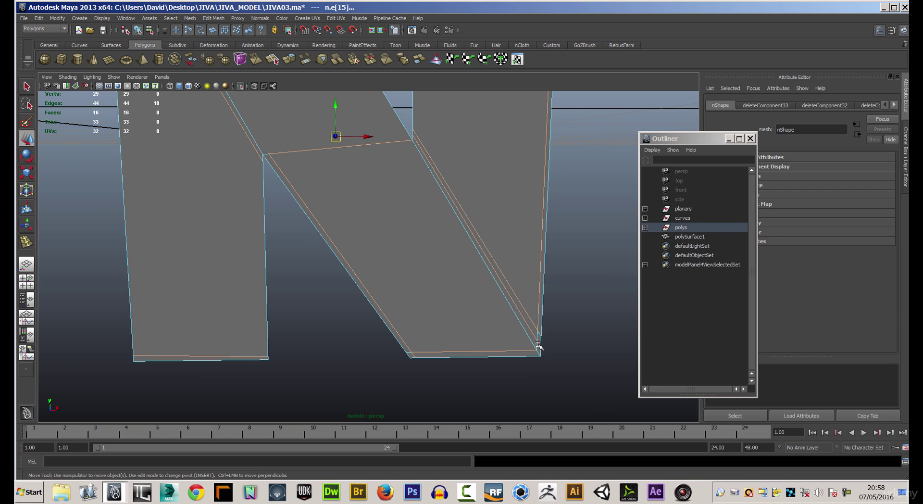
{"action": "left_click", "coordinate": [539, 343], "text": "shift"}
{"action": "left_click", "coordinate": [538, 335], "text": "shift"}
{"action": "left_click", "coordinate": [539, 335], "text": "shift"}
{"action": "left_click", "coordinate": [214, 19]}
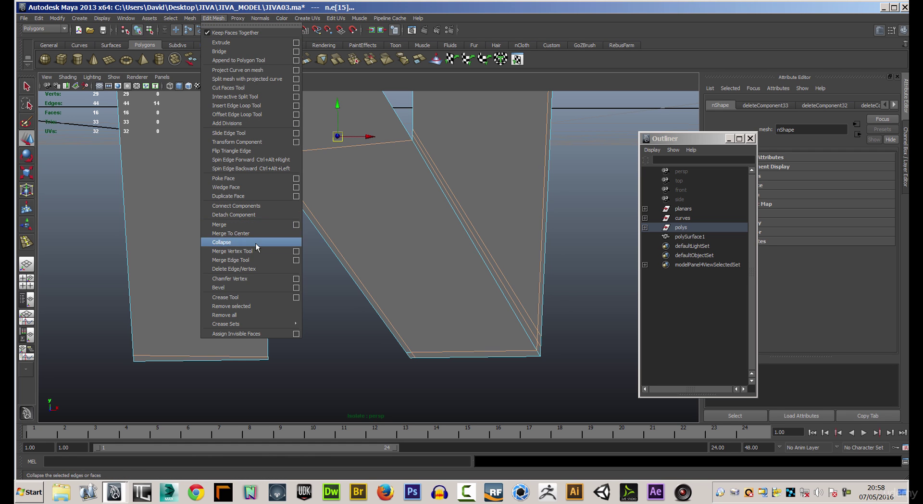
{"action": "left_click", "coordinate": [246, 269]}
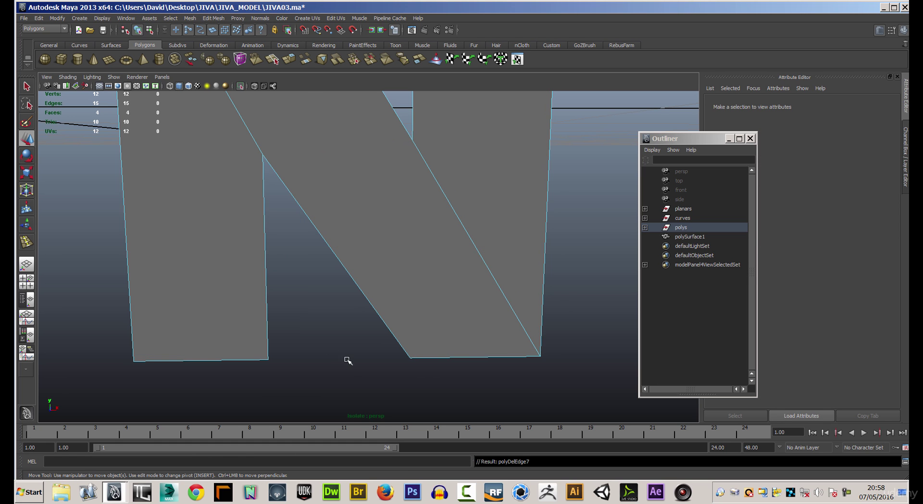
Use the Interactive Split Tool to cut the N's left stem horizontally from the inner corner to its outer side
{"action": "left_click_drag", "start_coordinate": [369, 358], "coordinate": [304, 294], "text": "alt"}
{"action": "right_click_drag", "start_coordinate": [303, 294], "coordinate": [205, 273], "text": "alt"}
{"action": "mouse_move", "coordinate": [205, 274]}
{"action": "left_mouse_down", "text": "alt"}
{"action": "mouse_move", "coordinate": [215, 261]}
{"action": "mouse_move", "coordinate": [228, 272]}
{"action": "mouse_move", "coordinate": [241, 266]}
{"action": "mouse_move", "coordinate": [217, 262]}
{"action": "left_mouse_up", "text": "alt"}
{"action": "right_click_drag", "start_coordinate": [217, 262], "coordinate": [295, 260], "text": "alt"}
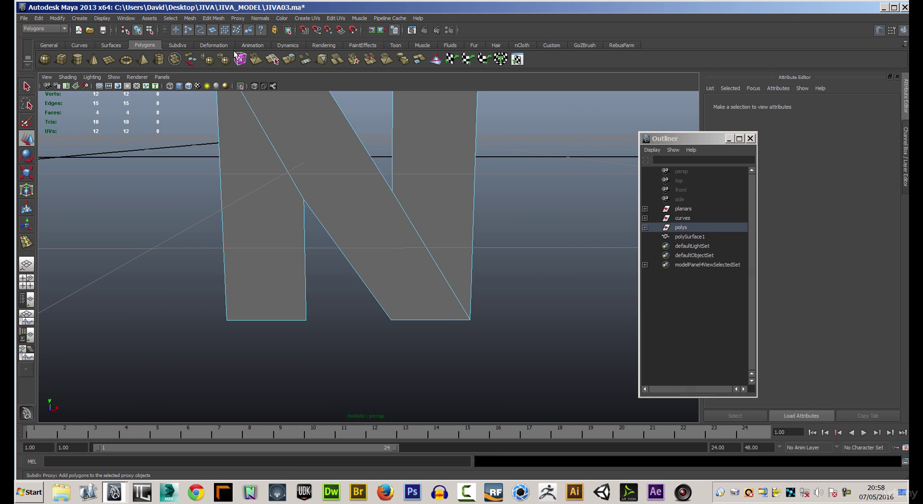
{"action": "left_click", "coordinate": [213, 19]}
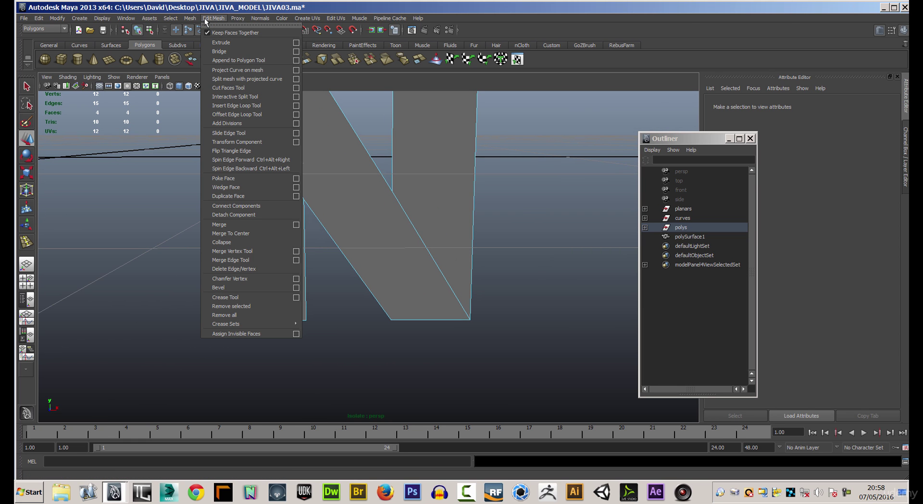
{"action": "left_click", "coordinate": [236, 96]}
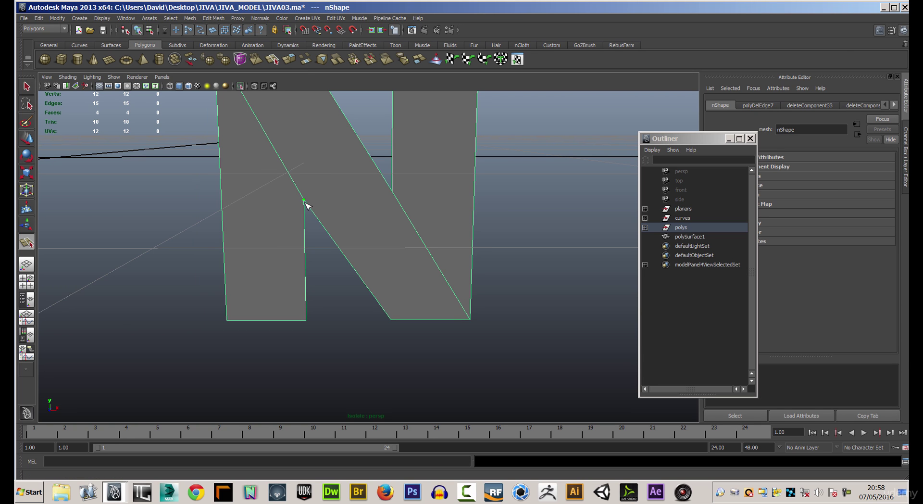
{"action": "left_click", "coordinate": [222, 200]}
{"action": "key", "text": "Return"}
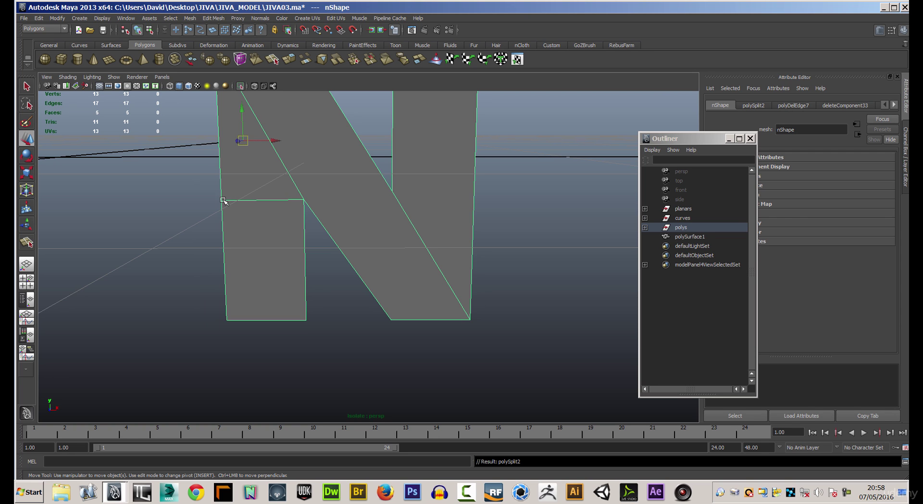
Split the N's right stem horizontally from its inner corner to the outer side
{"action": "key", "text": "y"}
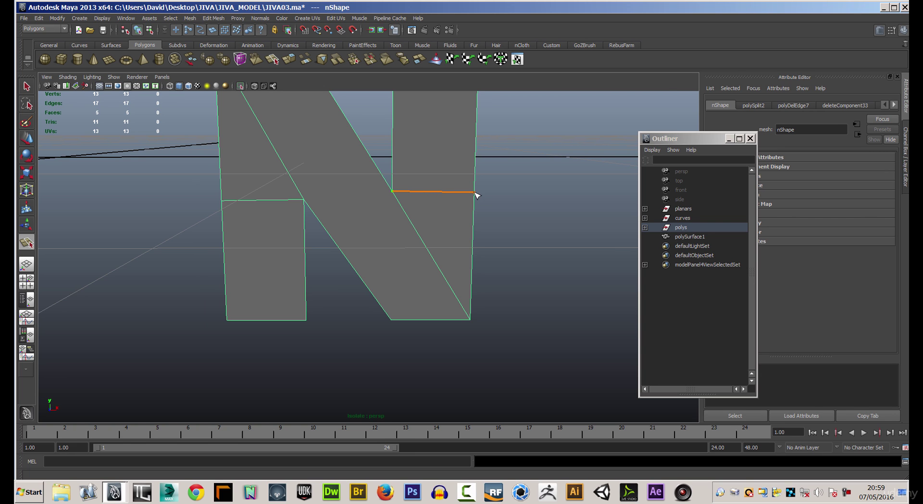
{"action": "left_click", "coordinate": [474, 193]}
{"action": "key", "text": "Return"}
{"action": "key", "text": "w"}
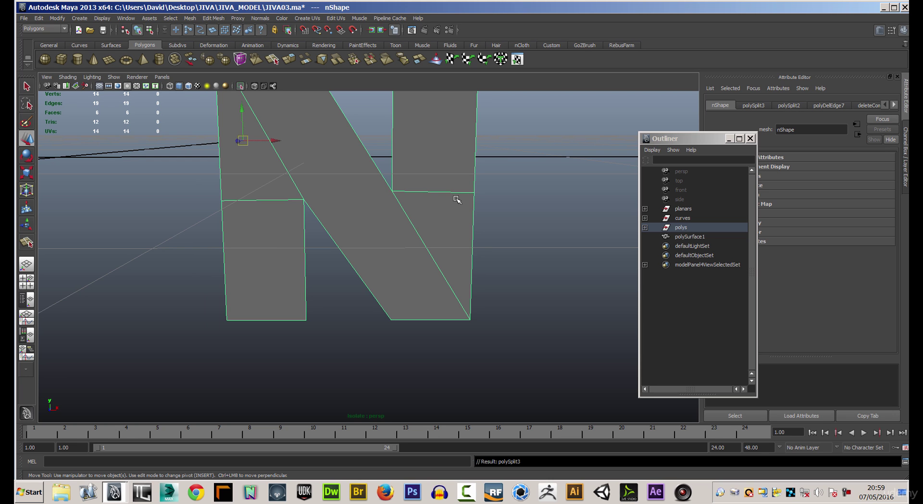
Split the N's diagonal with an edge connecting the two inner corners
{"action": "left_click_drag", "start_coordinate": [437, 197], "coordinate": [439, 254], "text": "alt"}
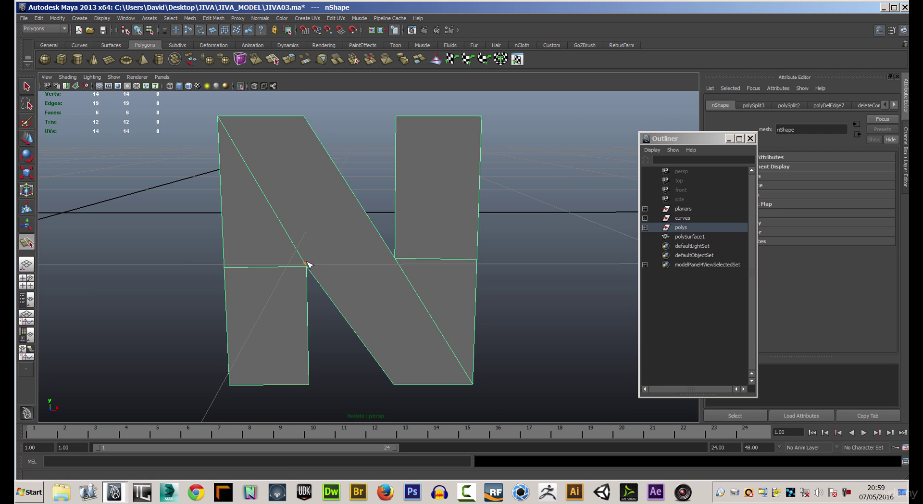
{"action": "left_click_drag", "start_coordinate": [380, 243], "coordinate": [395, 258]}
{"action": "key", "text": "Return"}
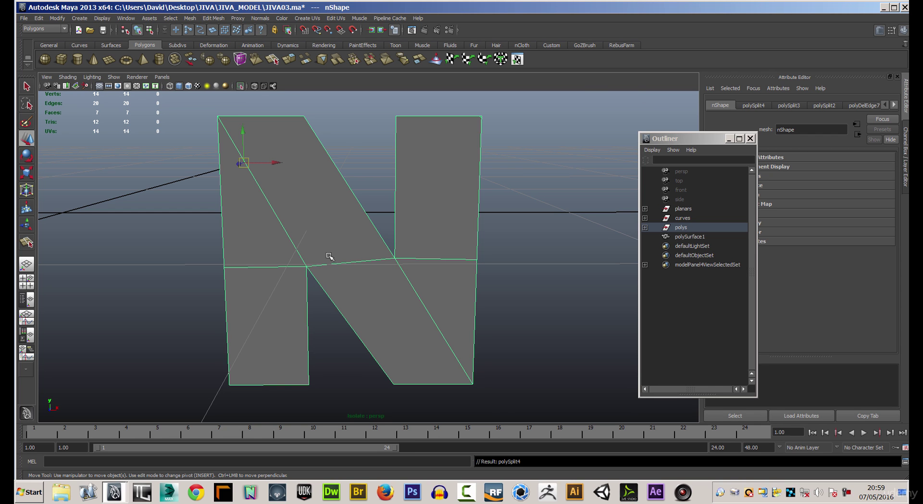
Split the N vertically from the left inner corner up to the diagonal's top and from the right inner corner down to its bottom
{"action": "key", "text": "y"}
{"action": "left_click", "coordinate": [309, 272]}
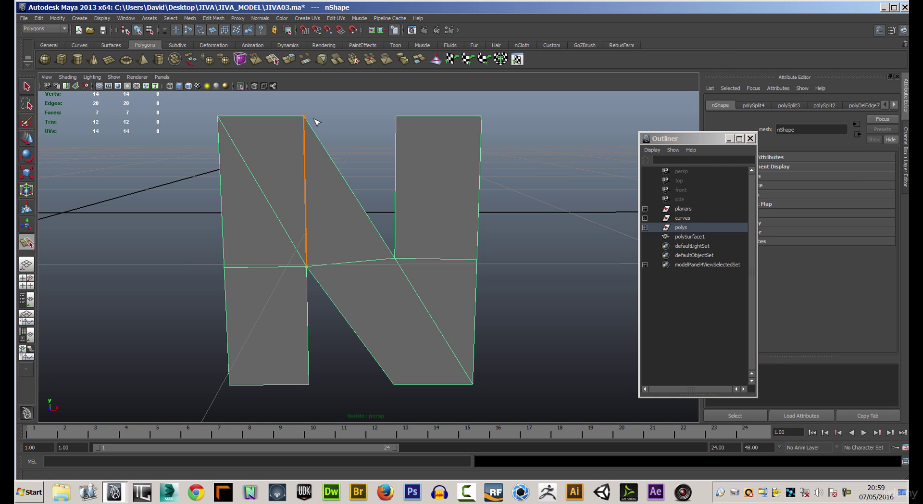
{"action": "key", "text": "w"}
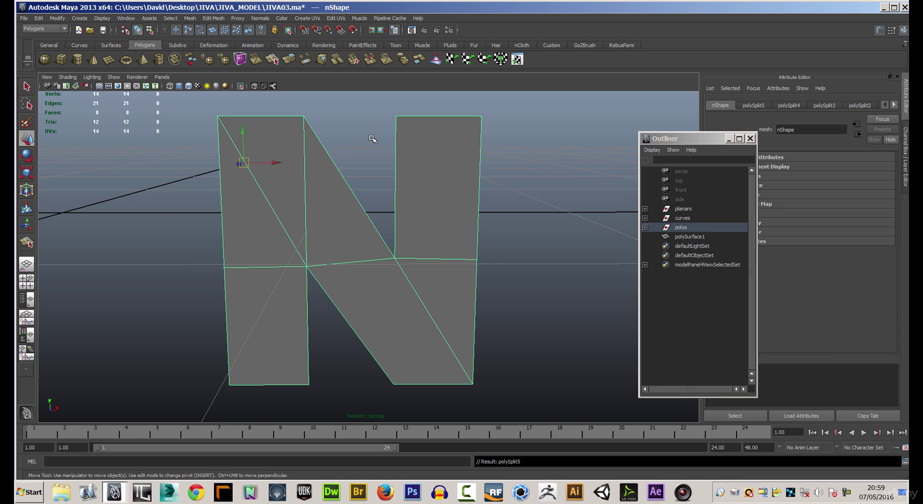
{"action": "key", "text": "q"}
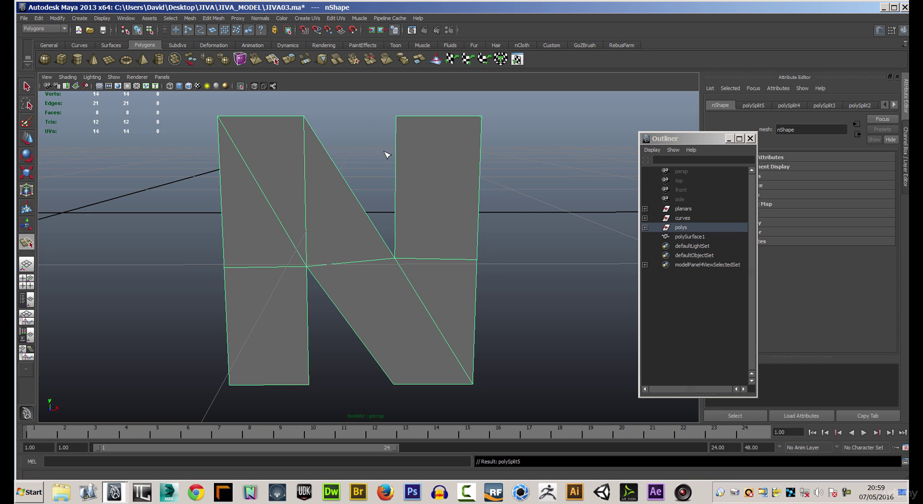
{"action": "left_click_drag", "start_coordinate": [393, 255], "coordinate": [402, 383]}
{"action": "key", "text": "w"}
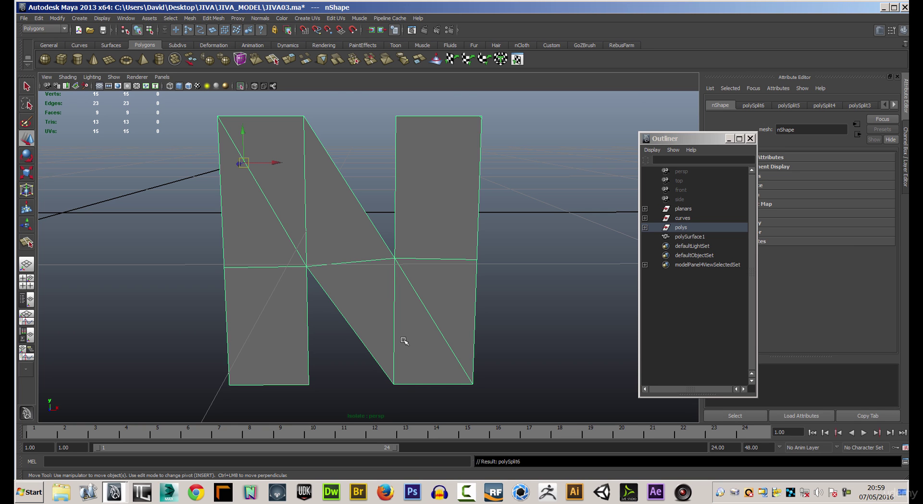
Select all of the N's vertices and apply Merge to them
{"action": "right_click_drag", "start_coordinate": [366, 285], "coordinate": [320, 286]}
{"action": "left_click_drag", "start_coordinate": [192, 100], "coordinate": [503, 395]}
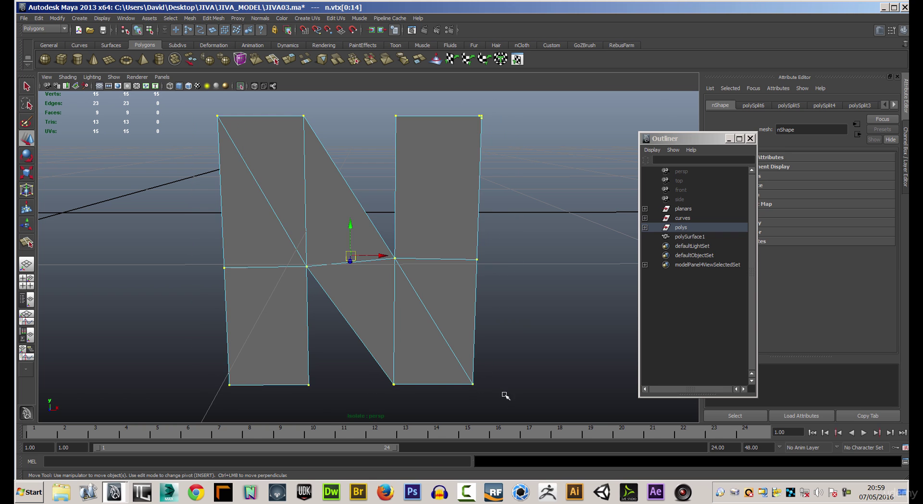
{"action": "left_click", "coordinate": [213, 18]}
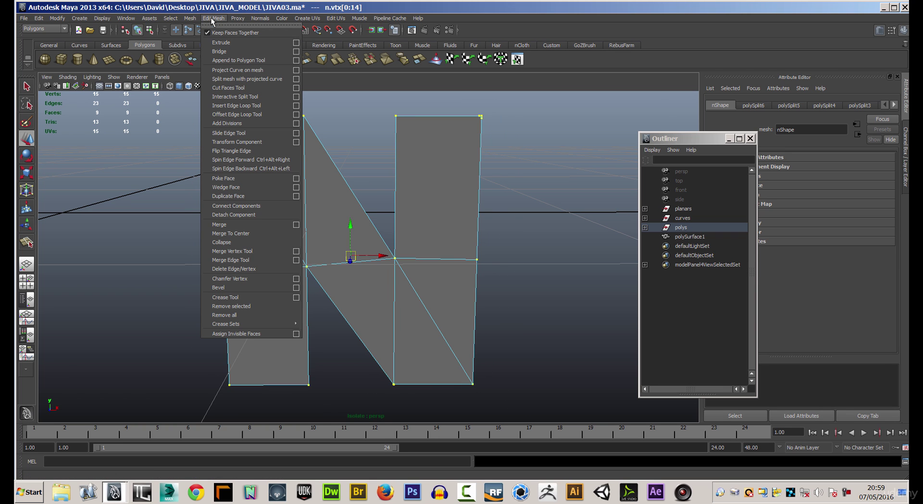
{"action": "left_click", "coordinate": [243, 226]}
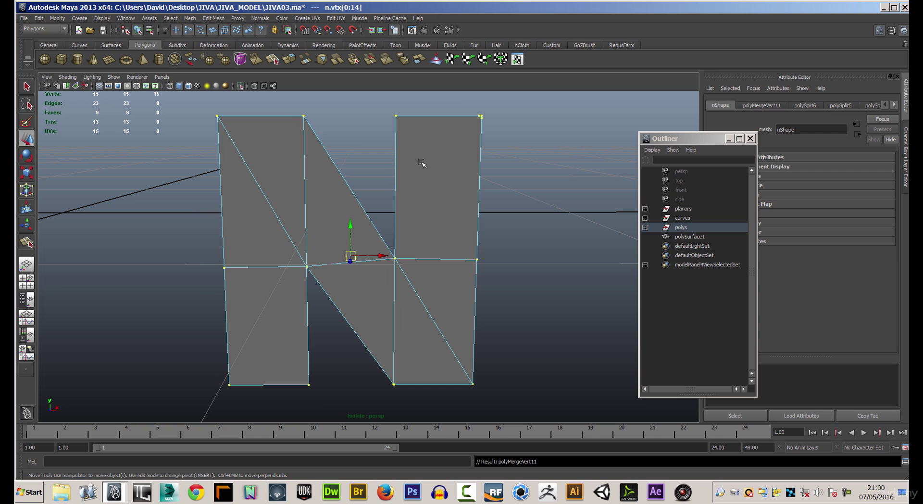
Remove the redundant vertices clustered at the upper outer corner of the N's right stem
{"action": "left_click", "coordinate": [482, 117]}
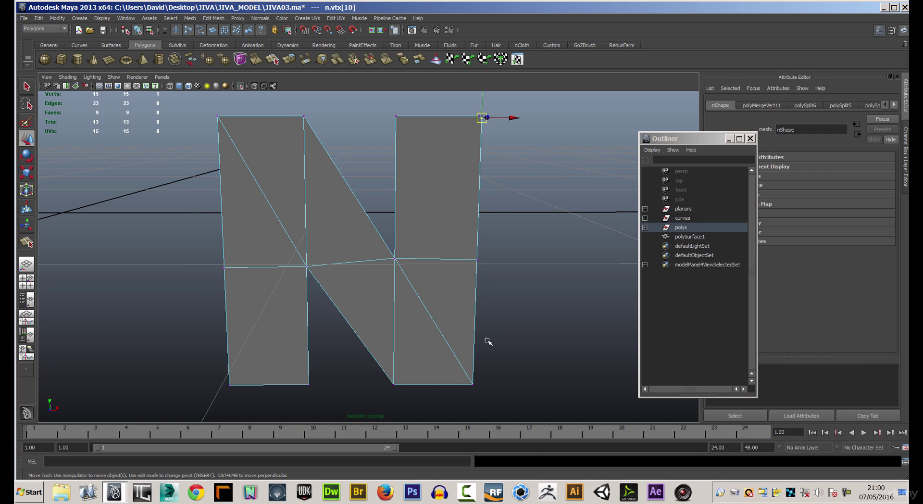
{"action": "scroll", "coordinate": [500, 191], "scroll_direction": "up", "scroll_amount": 5}
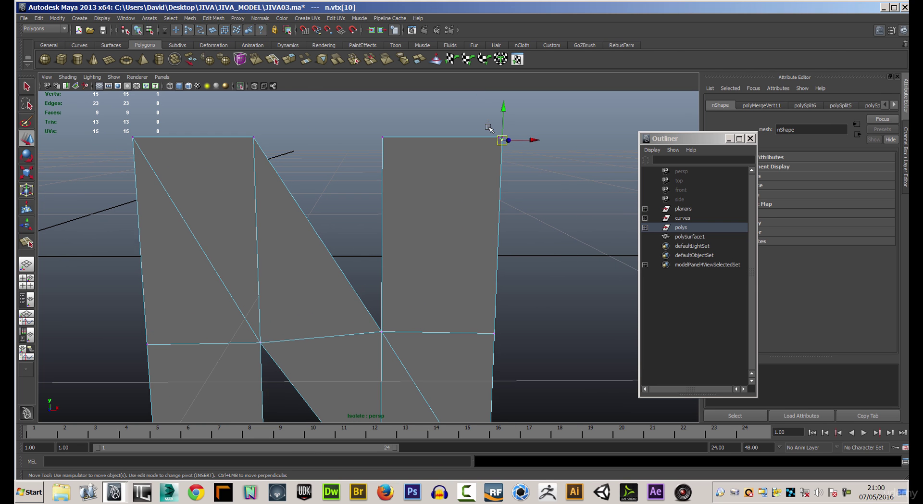
{"action": "left_click_drag", "start_coordinate": [487, 123], "coordinate": [500, 145]}
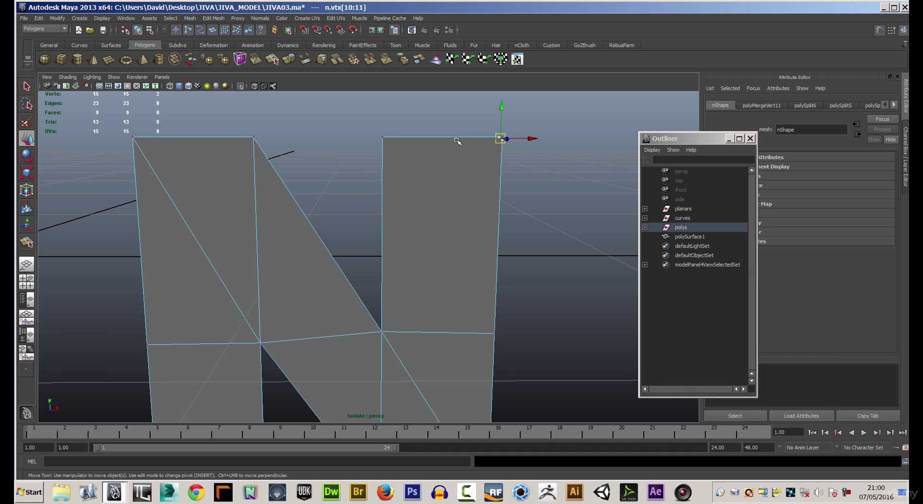
{"action": "left_click", "coordinate": [213, 19]}
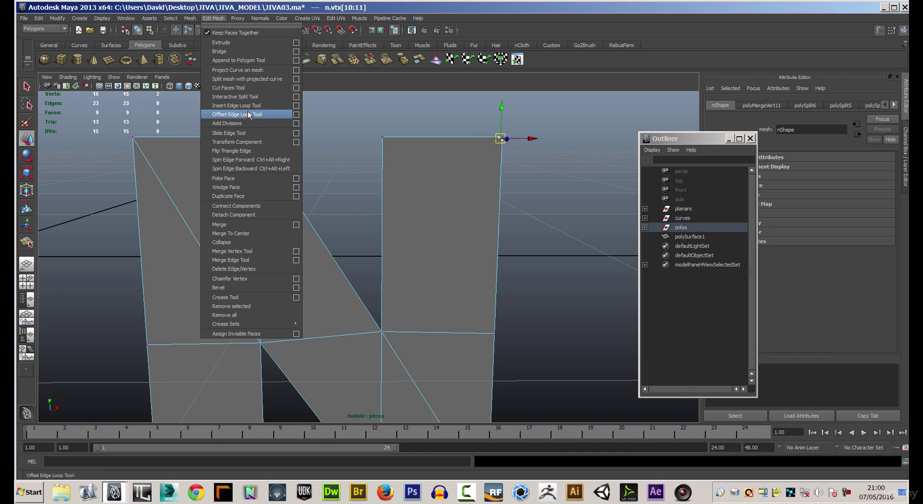
{"action": "left_click", "coordinate": [242, 268]}
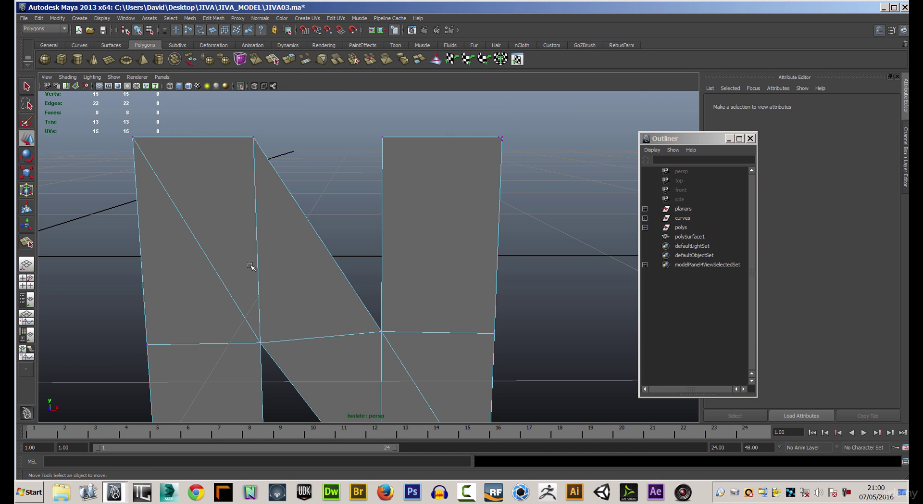
{"action": "left_click", "coordinate": [501, 139]}
{"action": "key", "text": "Delete"}
{"action": "left_click", "coordinate": [503, 140]}
{"action": "key", "text": "Delete"}
{"action": "right_click_drag", "start_coordinate": [486, 231], "coordinate": [441, 208], "text": "alt"}
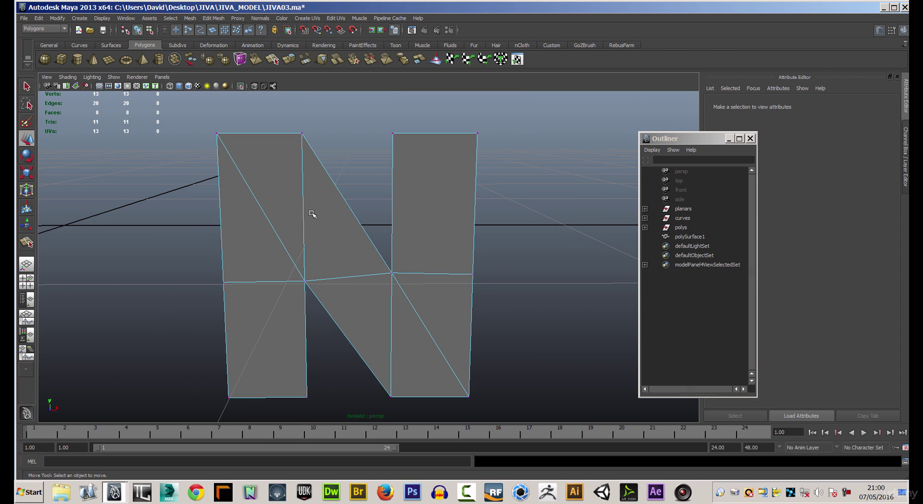
Delete the two slanted edges inside the N's stems and the cross edge between its inner corners
{"action": "right_click_drag", "start_coordinate": [250, 195], "coordinate": [252, 173]}
{"action": "left_click", "coordinate": [251, 195]}
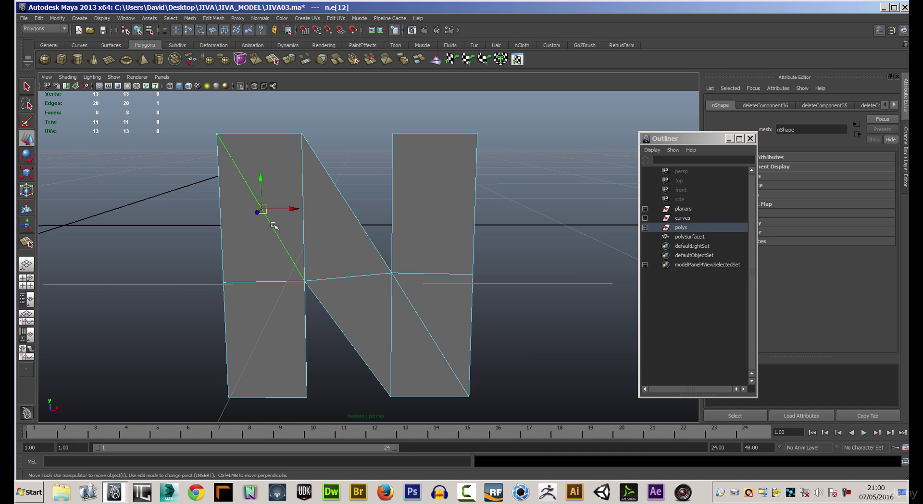
{"action": "left_click", "coordinate": [418, 316], "text": "shift"}
{"action": "key", "text": "Delete"}
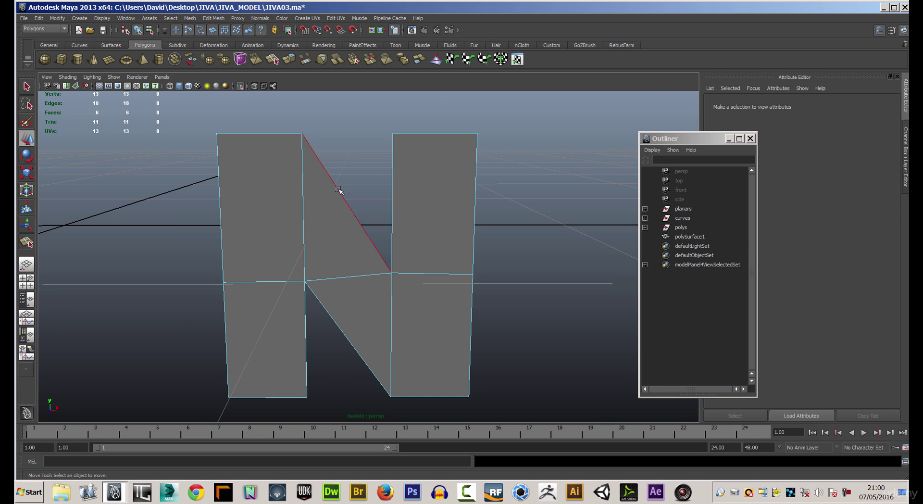
{"action": "left_click", "coordinate": [347, 278]}
{"action": "key", "text": "Delete"}
Turn off the isolated view so all letters show, and select the N as an object
{"action": "left_click", "coordinate": [113, 77]}
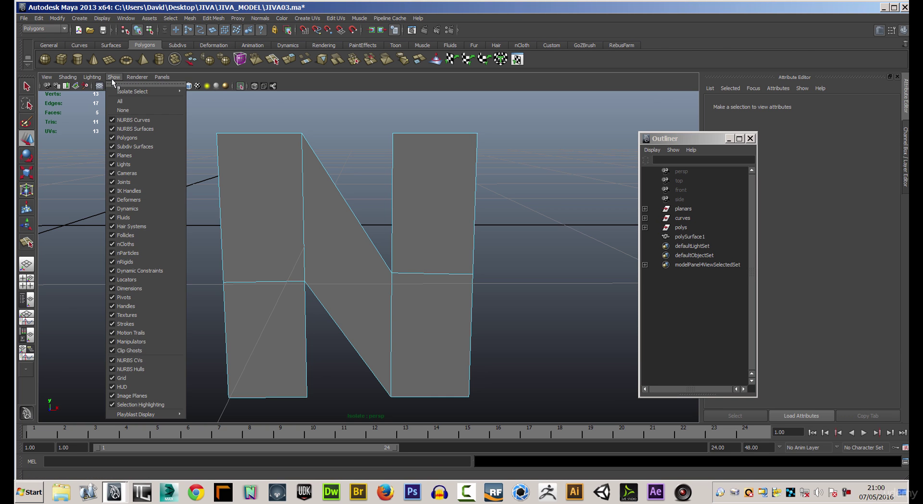
{"action": "mouse_move", "coordinate": [116, 91]}
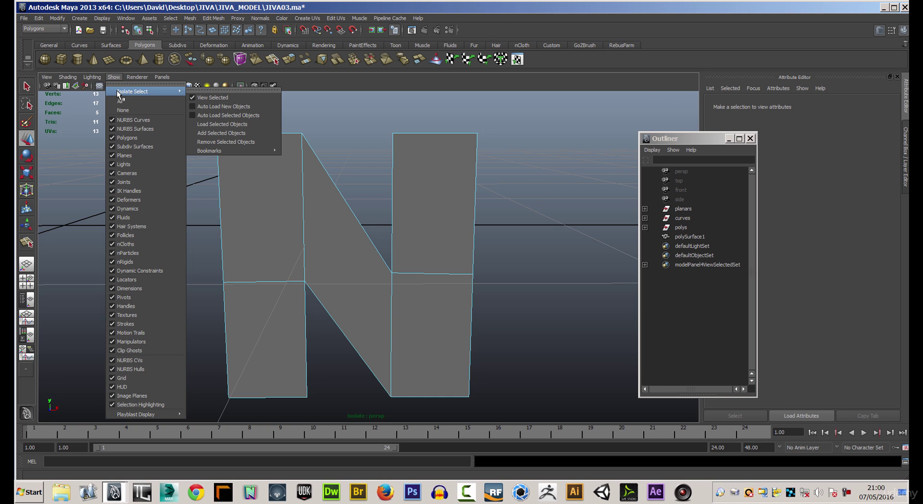
{"action": "left_click", "coordinate": [205, 97]}
{"action": "left_click", "coordinate": [287, 178]}
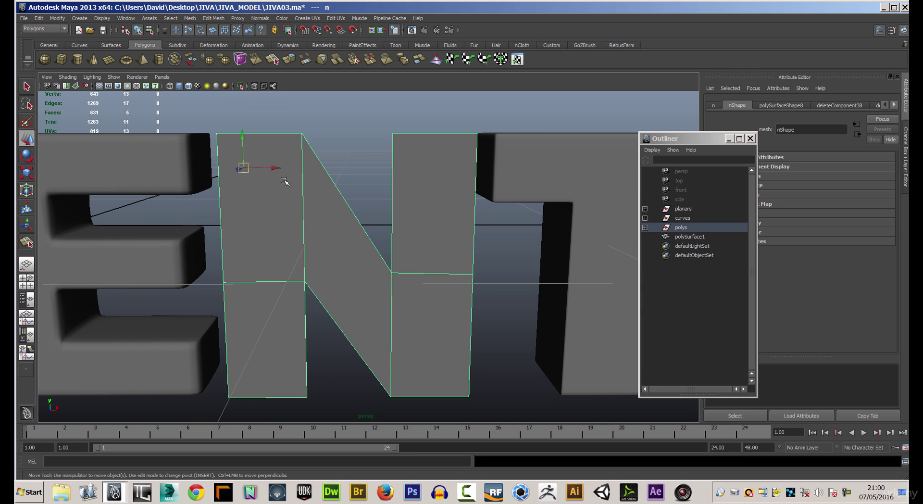
Select the N as an object and center its pivot
{"action": "scroll", "coordinate": [289, 193], "scroll_direction": "down", "scroll_amount": 5}
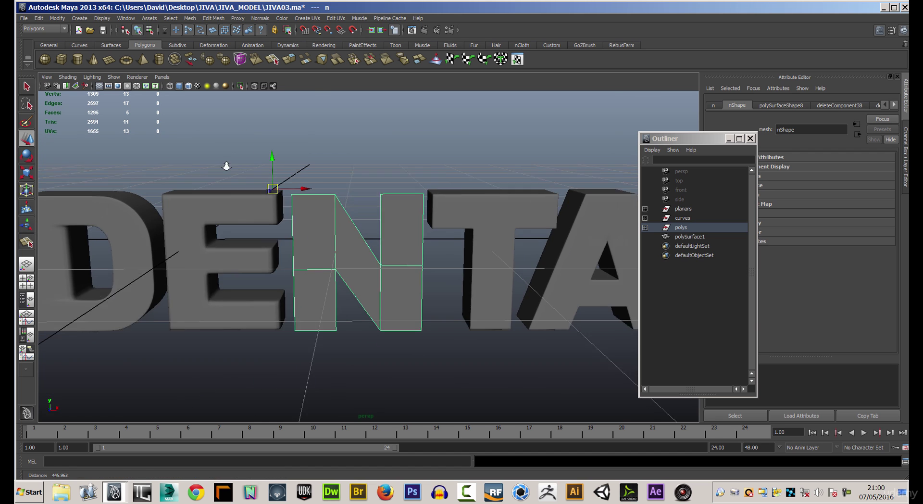
{"action": "scroll", "coordinate": [462, 236], "scroll_direction": "down", "scroll_amount": 5}
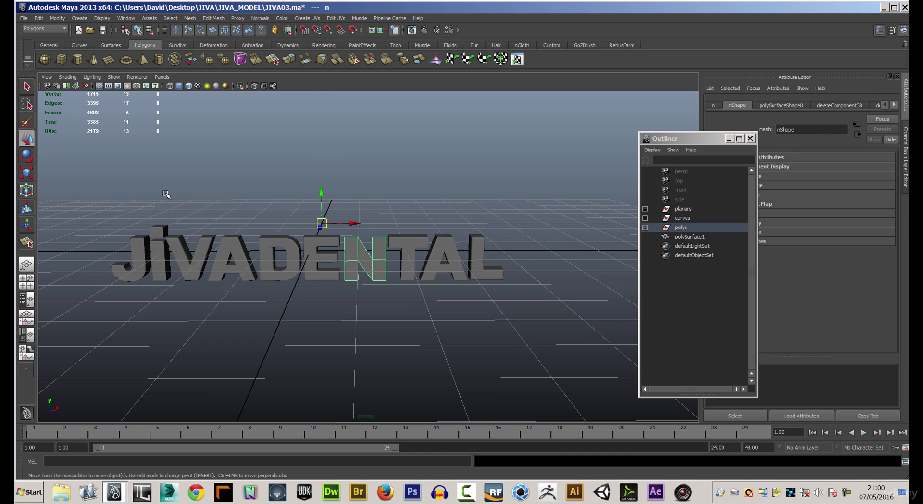
{"action": "key", "text": "F8"}
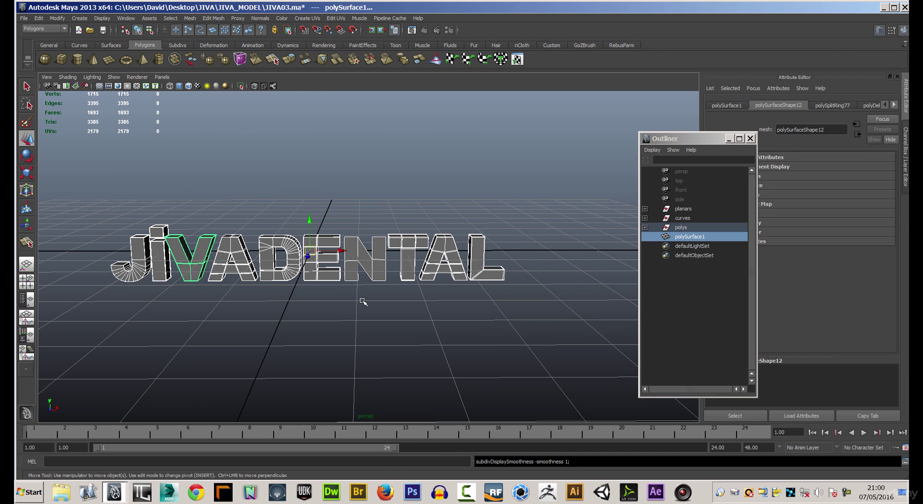
{"action": "left_click", "coordinate": [353, 262]}
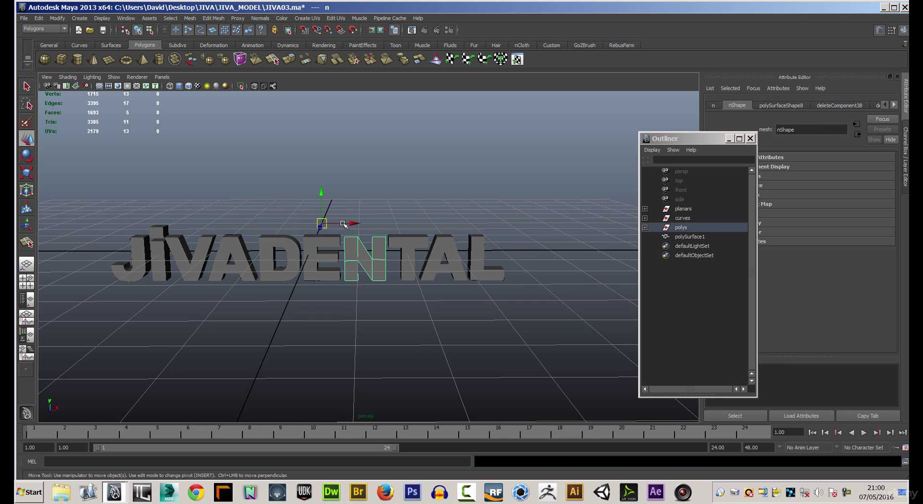
{"action": "left_click", "coordinate": [57, 19]}
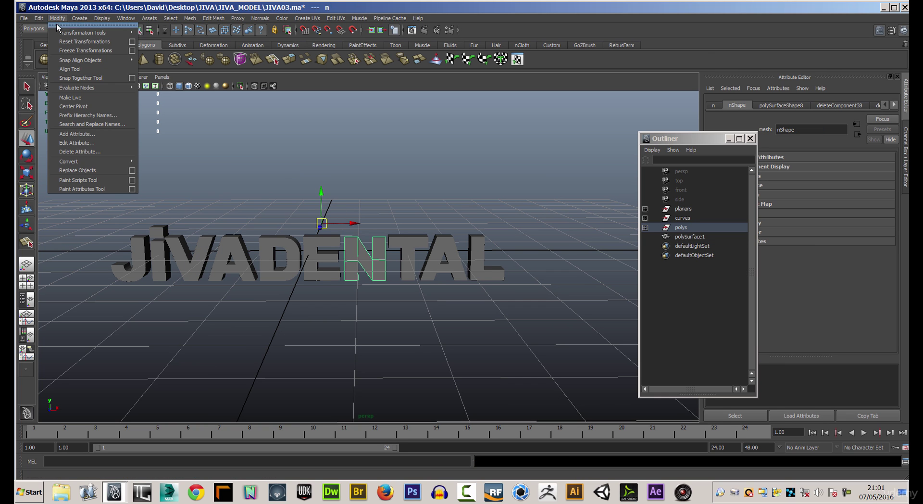
{"action": "left_click", "coordinate": [77, 106]}
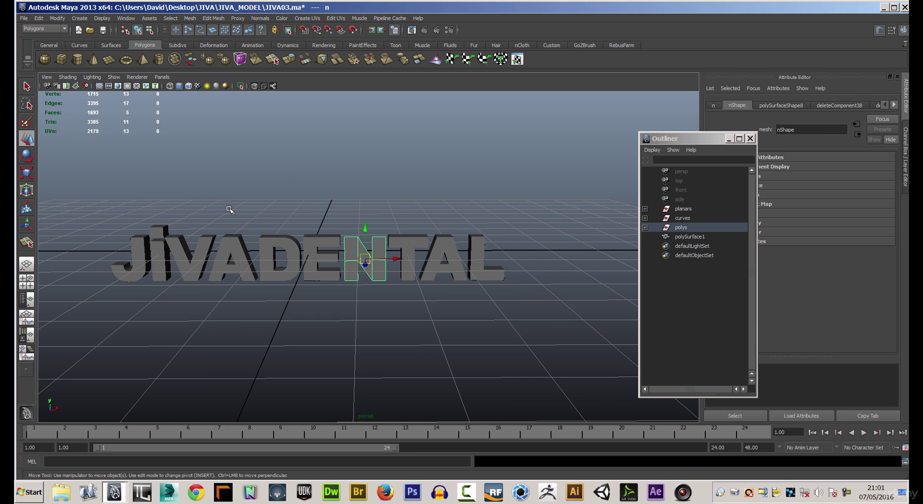
Extrude the N's faces backwards with a Z translation of -34.522 to match the depth of the other letters
{"action": "left_click", "coordinate": [288, 58]}
{"action": "key", "text": "space"}
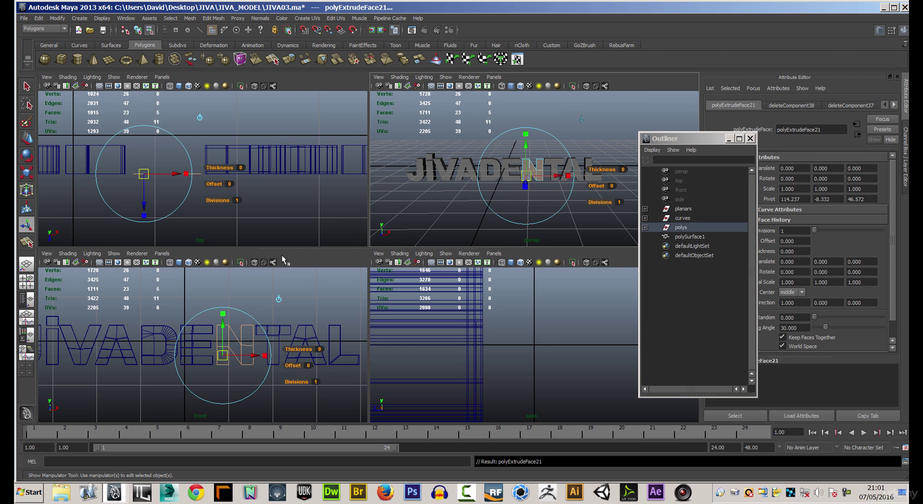
{"action": "key", "text": "space"}
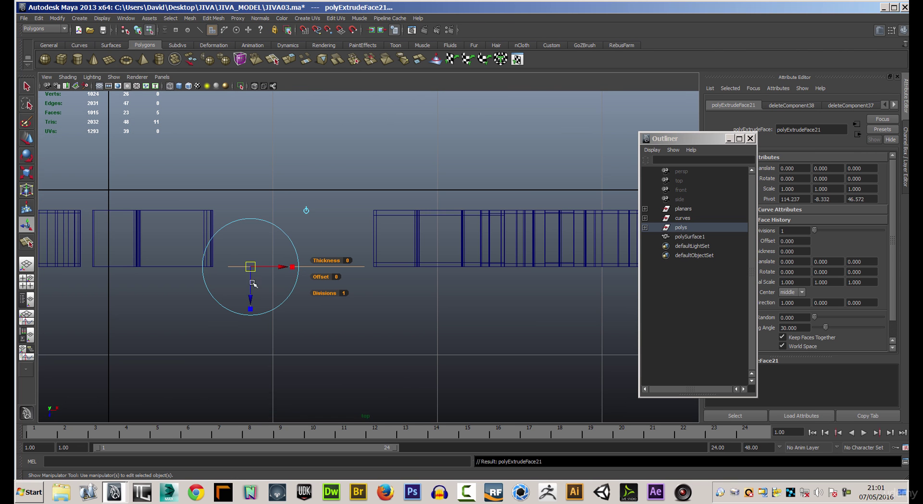
{"action": "left_click_drag", "start_coordinate": [249, 301], "coordinate": [246, 245]}
{"action": "right_click_drag", "start_coordinate": [283, 315], "coordinate": [674, 364], "text": "alt"}
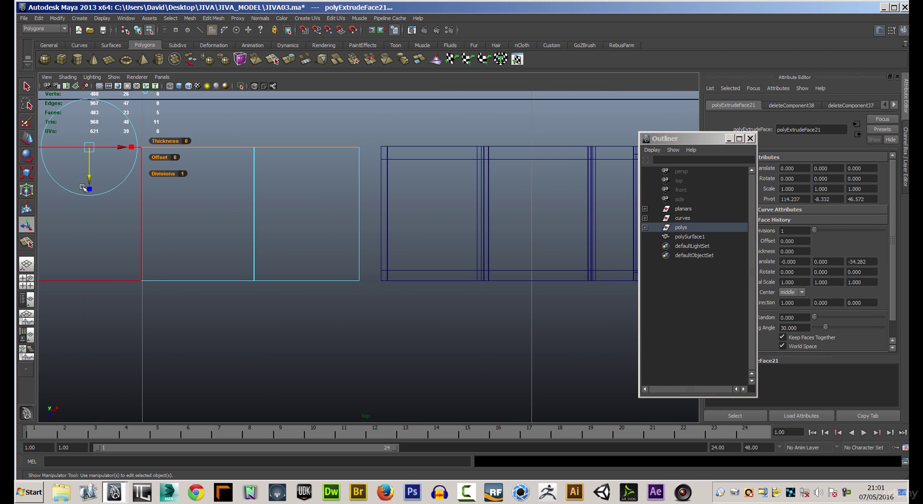
{"action": "left_click_drag", "start_coordinate": [91, 180], "coordinate": [89, 171]}
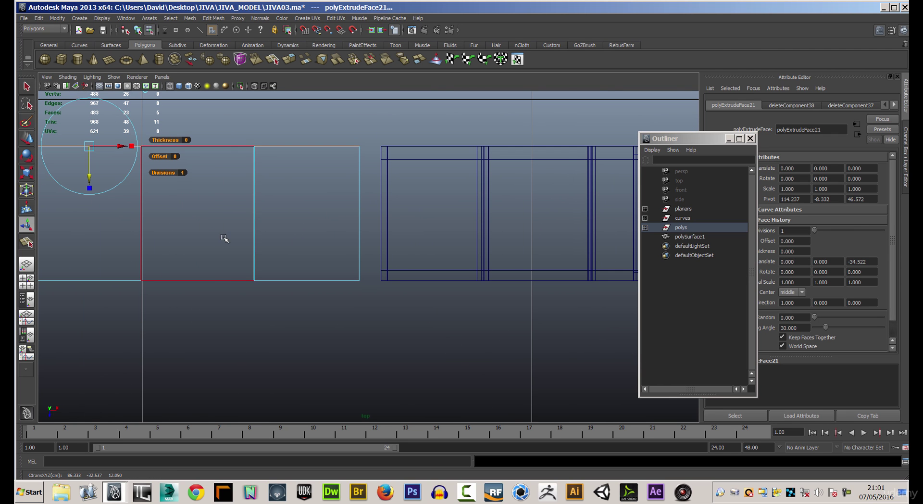
{"action": "key", "text": "space"}
{"action": "key", "text": "space"}
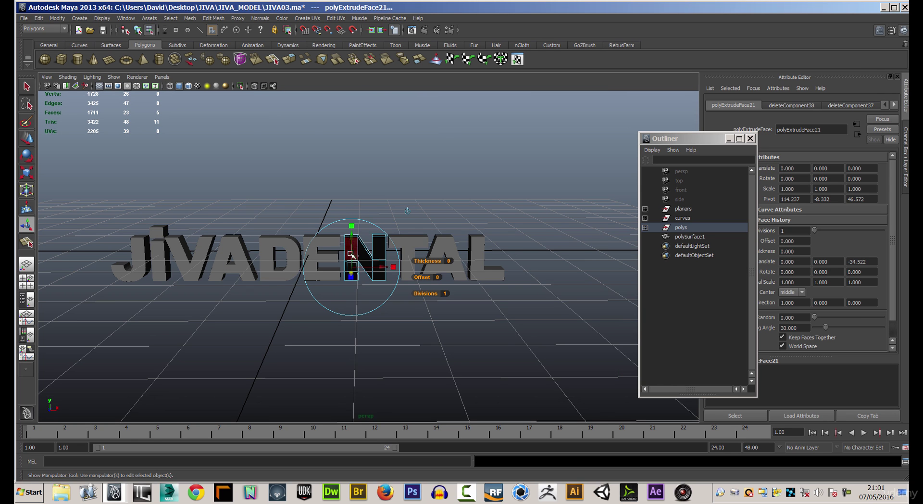
Reverse the normals of the extruded N, then clear the selection
{"action": "right_click_drag", "start_coordinate": [376, 251], "coordinate": [413, 231]}
{"action": "right_click_drag", "start_coordinate": [350, 191], "coordinate": [535, 202], "text": "alt"}
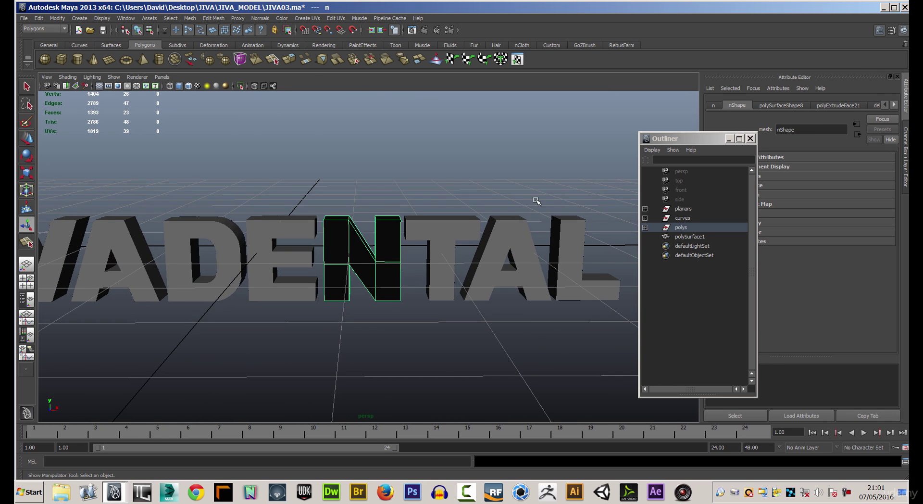
{"action": "left_click", "coordinate": [260, 19]}
{"action": "left_click", "coordinate": [270, 87]}
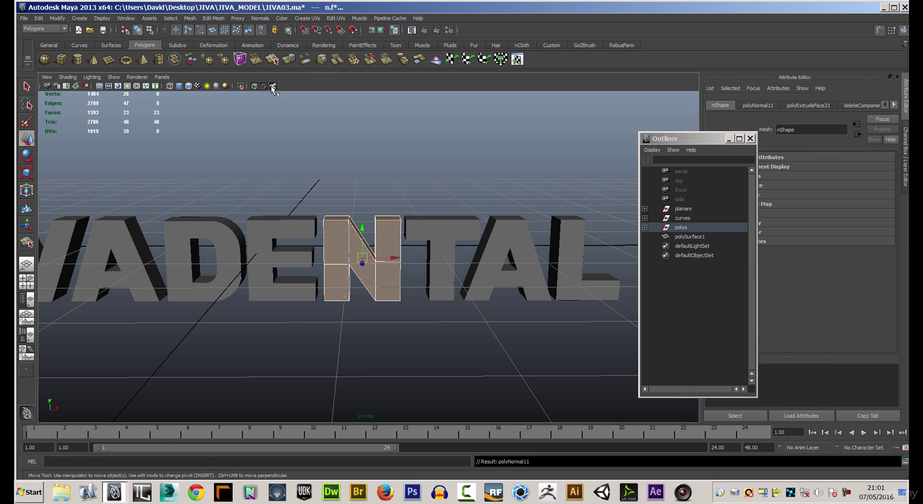
{"action": "key", "text": "w"}
{"action": "left_click", "coordinate": [258, 143]}
{"action": "left_click_drag", "start_coordinate": [258, 142], "coordinate": [269, 183], "text": "alt"}
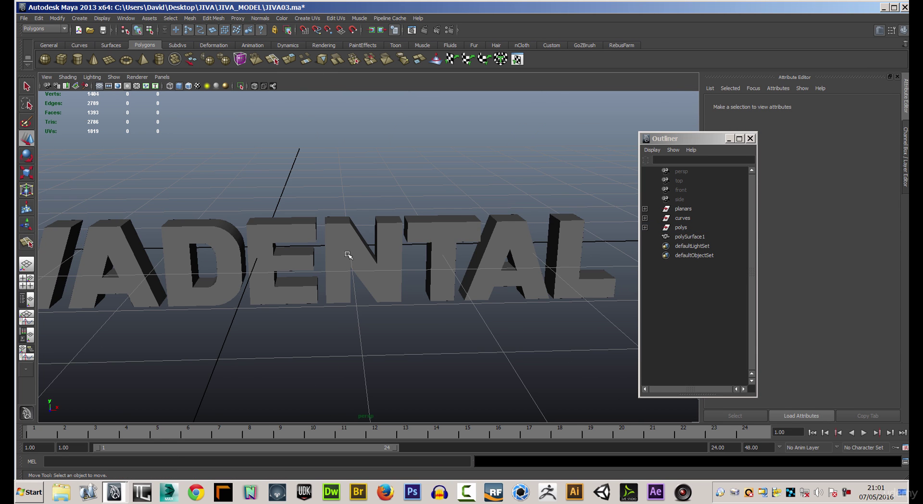
Insert an edge loop running vertically close to the outer edge of the N's left stem
{"action": "left_click", "coordinate": [349, 255]}
{"action": "right_click_drag", "start_coordinate": [258, 165], "coordinate": [376, 213], "text": "alt"}
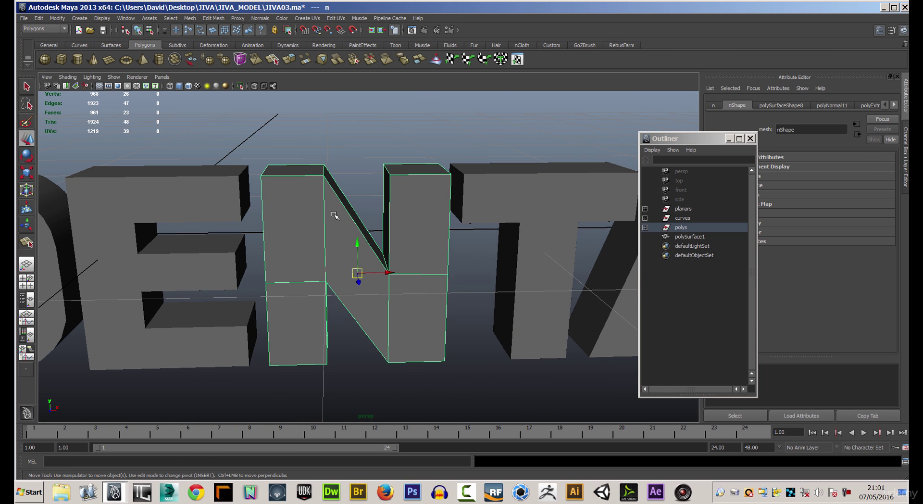
{"action": "left_click", "coordinate": [214, 19]}
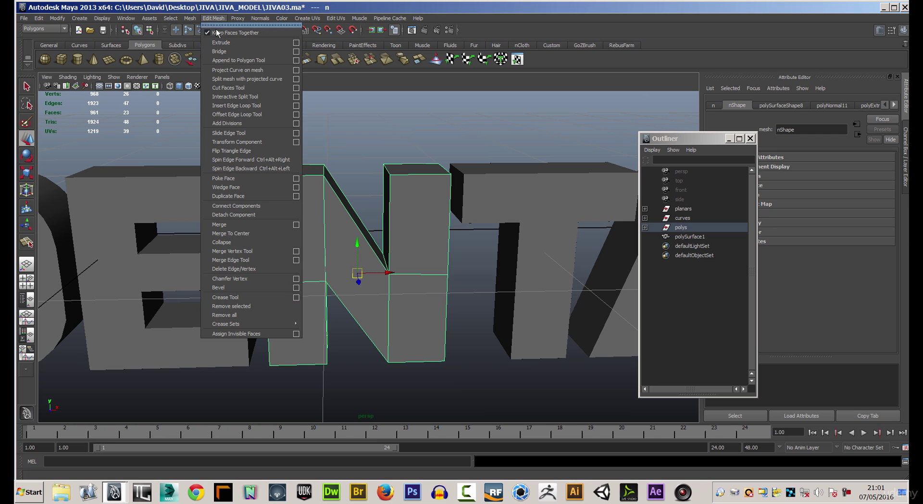
{"action": "left_click", "coordinate": [242, 106]}
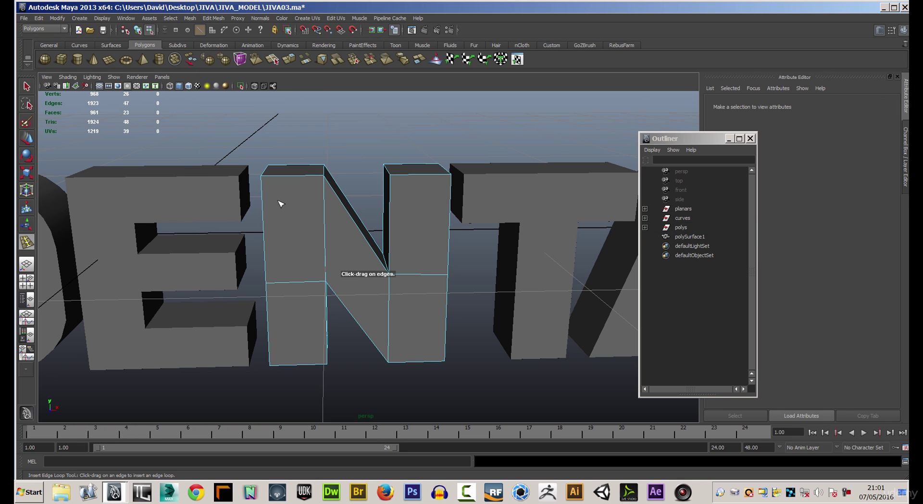
{"action": "left_click_drag", "start_coordinate": [272, 179], "coordinate": [265, 181]}
Try to insert a vertical edge loop close to the outer edge of the N's right stem, and undo it
{"action": "left_click_drag", "start_coordinate": [420, 174], "coordinate": [459, 182]}
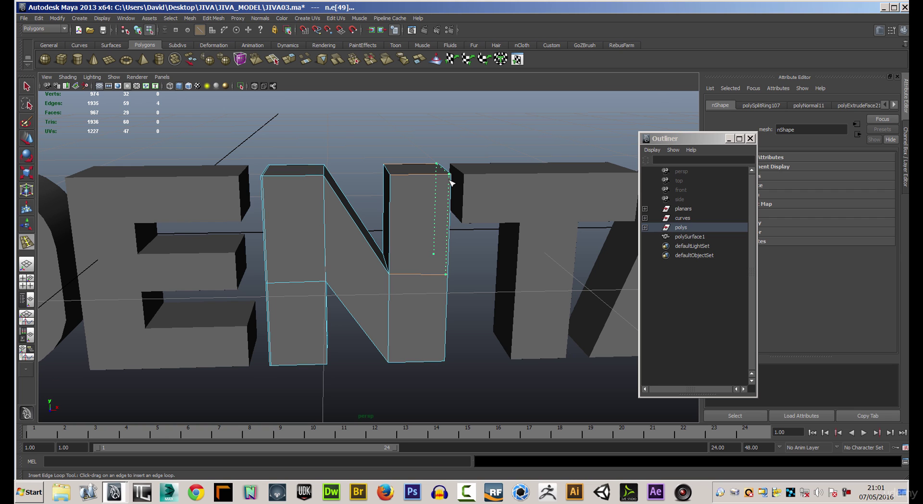
{"action": "left_click_drag", "start_coordinate": [452, 181], "coordinate": [448, 181]}
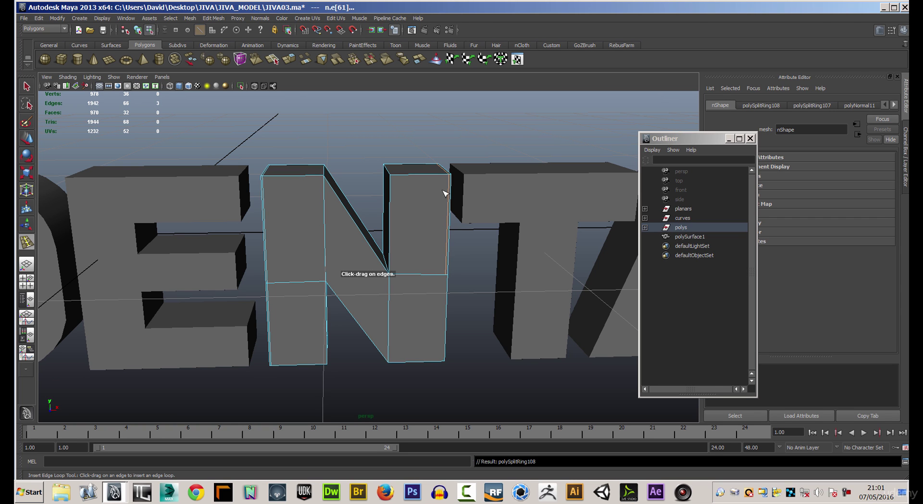
{"action": "key", "text": "ctrl+z"}
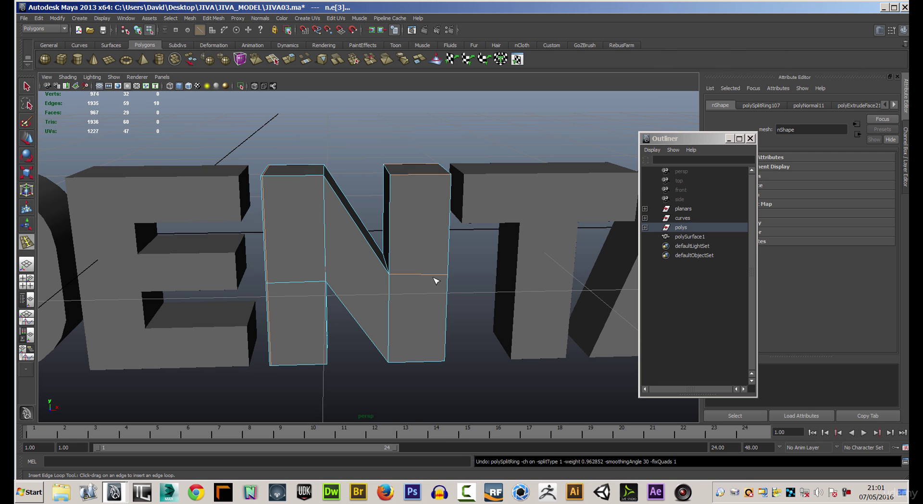
Examine the vertices along the outer edge of the N's right stem for faulty geometry
{"action": "right_click_drag", "start_coordinate": [421, 298], "coordinate": [385, 302]}
{"action": "left_click_drag", "start_coordinate": [318, 146], "coordinate": [522, 392]}
{"action": "left_click_drag", "start_coordinate": [521, 392], "coordinate": [470, 330], "text": "alt"}
{"action": "key", "text": "y"}
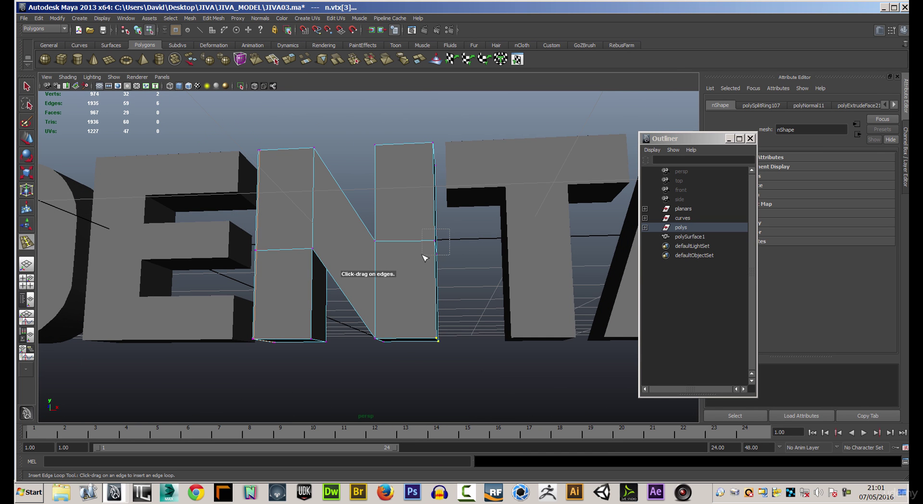
{"action": "key", "text": "Up"}
{"action": "left_click_drag", "start_coordinate": [377, 135], "coordinate": [393, 152], "text": "alt"}
Delete the upper and lower front faces of the N's right stem
{"action": "left_click", "coordinate": [26, 140]}
{"action": "right_click_drag", "start_coordinate": [392, 247], "coordinate": [394, 261]}
{"action": "left_click", "coordinate": [394, 261]}
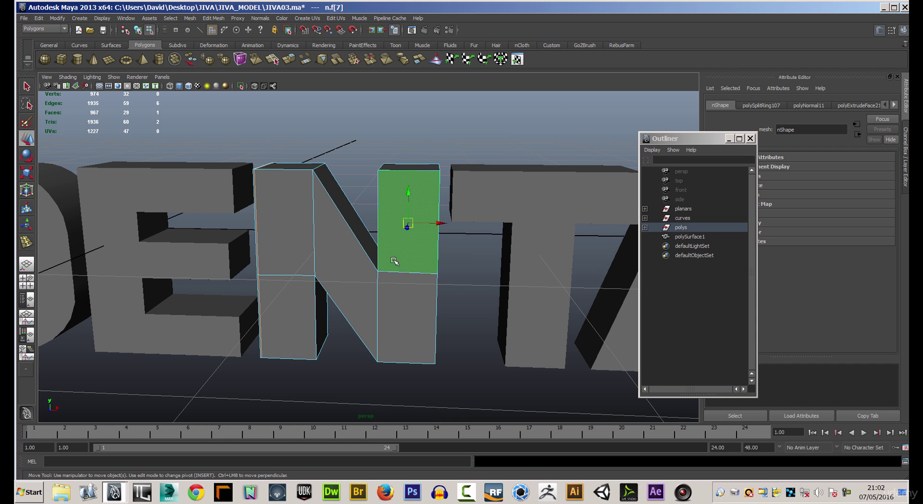
{"action": "key", "text": "Delete"}
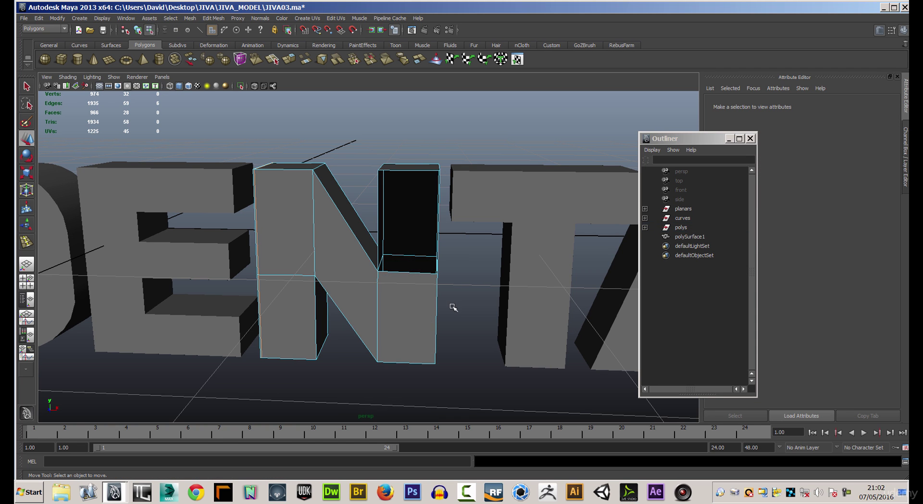
{"action": "left_click_drag", "start_coordinate": [447, 306], "coordinate": [423, 283], "text": "alt"}
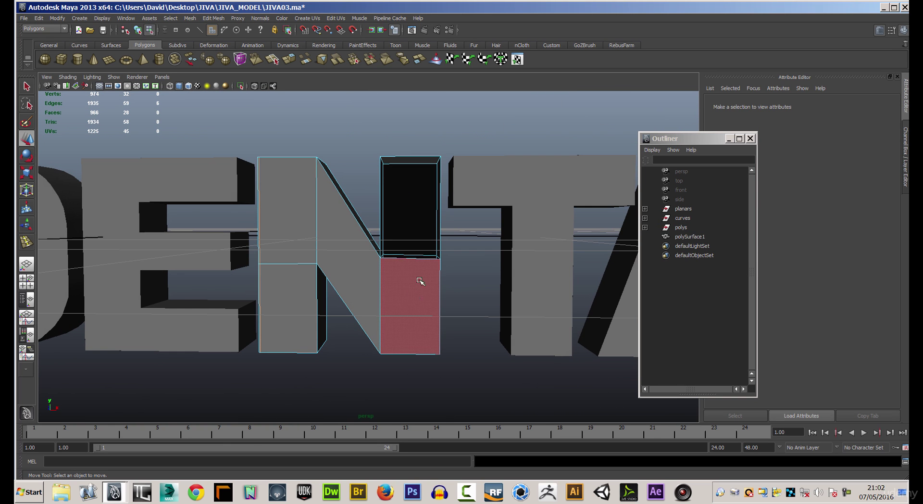
{"action": "left_click", "coordinate": [409, 295]}
{"action": "key", "text": "Delete"}
Delete the upper and lower back faces and the bottom face of the N's right stem
{"action": "left_click", "coordinate": [402, 237]}
{"action": "key", "text": "Delete"}
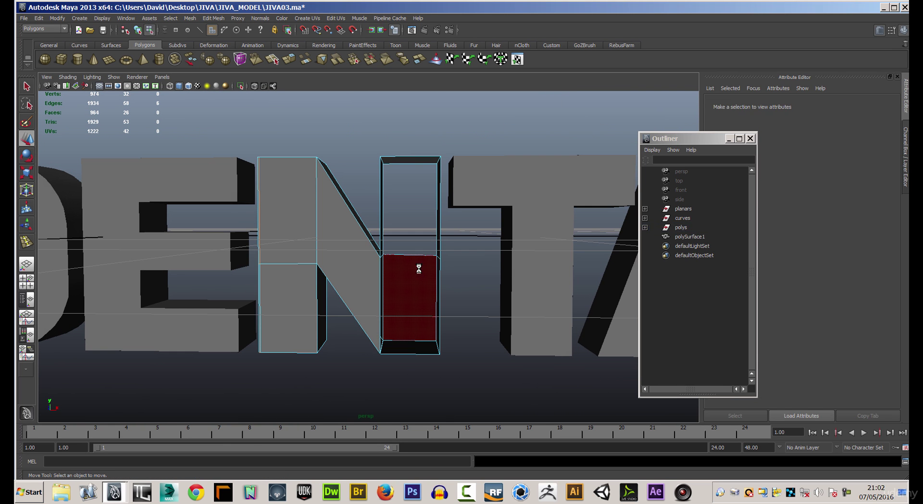
{"action": "left_click", "coordinate": [412, 294]}
{"action": "key", "text": "Delete"}
{"action": "left_click", "coordinate": [416, 342]}
{"action": "key", "text": "Delete"}
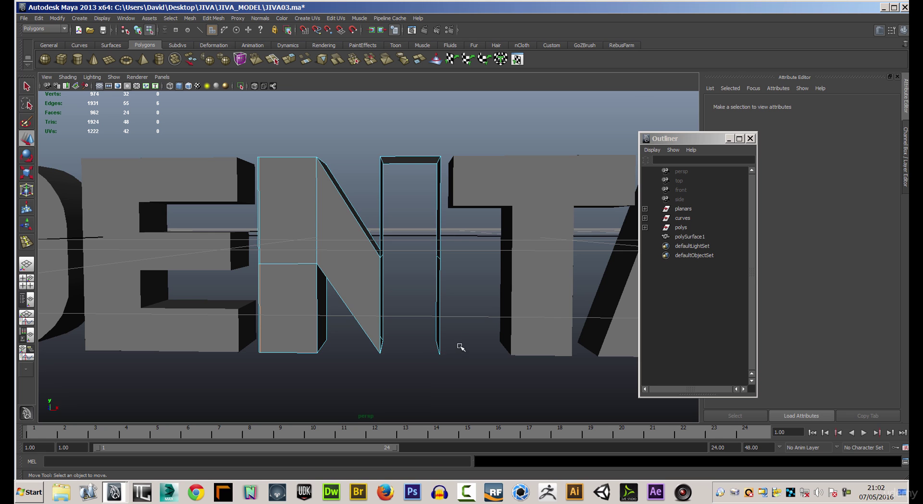
Delete the upper outer side face of the N's right stem
{"action": "left_click_drag", "start_coordinate": [461, 335], "coordinate": [417, 332], "text": "alt"}
{"action": "left_click", "coordinate": [403, 303]}
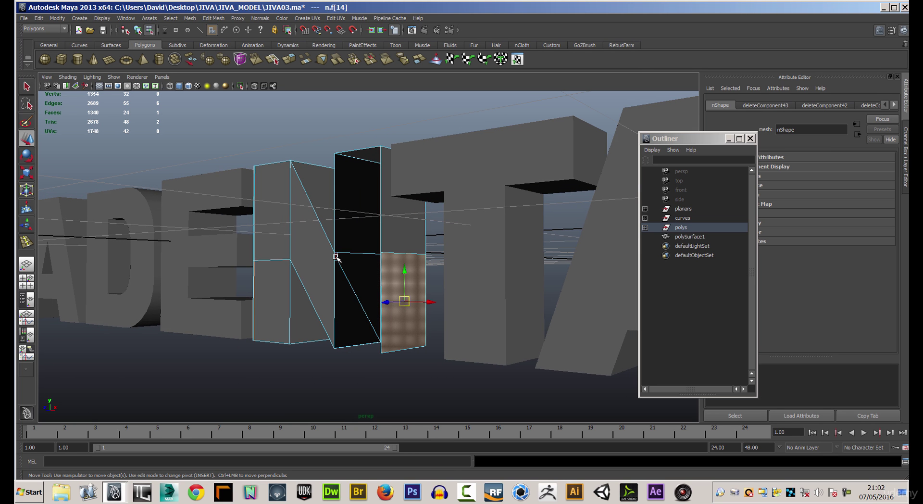
{"action": "left_click_drag", "start_coordinate": [344, 362], "coordinate": [362, 345], "text": "alt"}
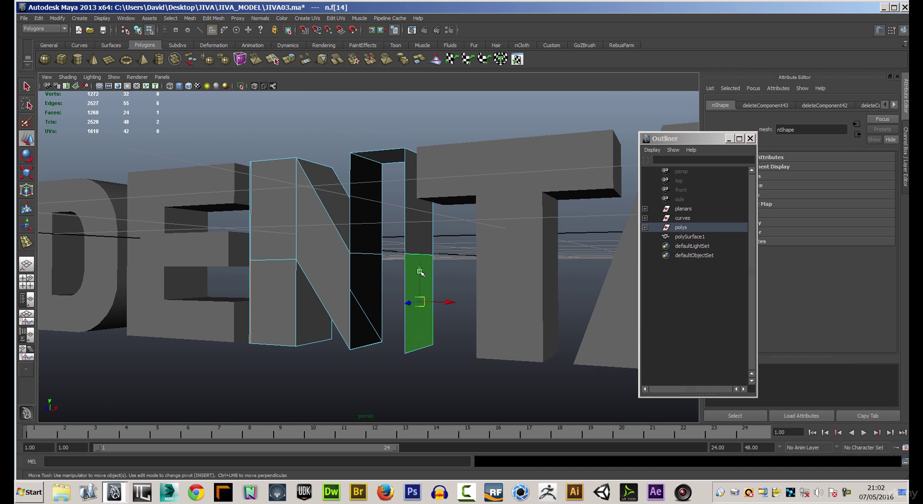
{"action": "left_click", "coordinate": [415, 237]}
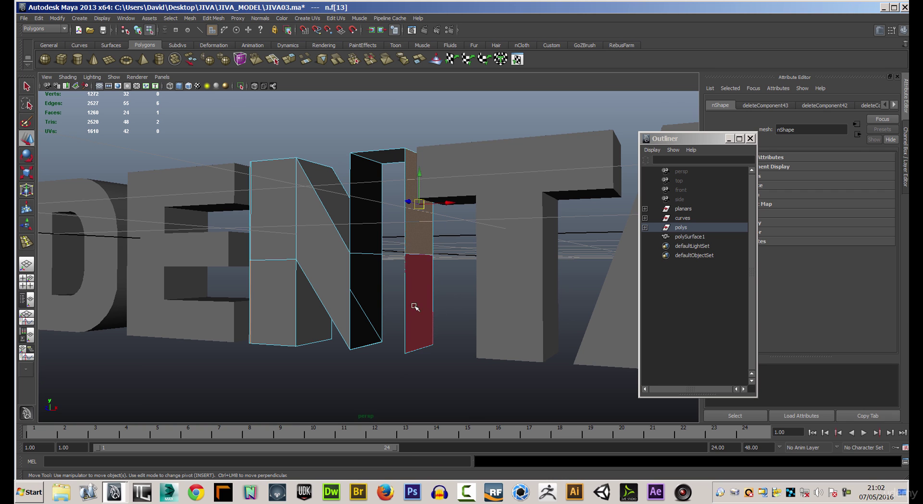
{"action": "key", "text": "Delete"}
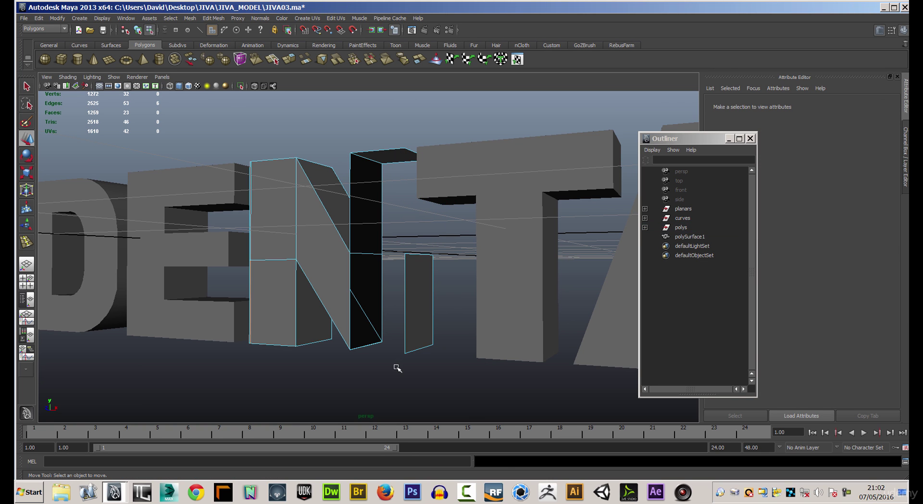
Undo the face deletions on the N's right stem, back to before its front faces were removed
{"action": "key", "text": "ctrl+z"}
{"action": "key", "text": "ctrl+z"}
{"action": "key", "text": "ctrl+z"}
{"action": "key", "text": "ctrl+z"}
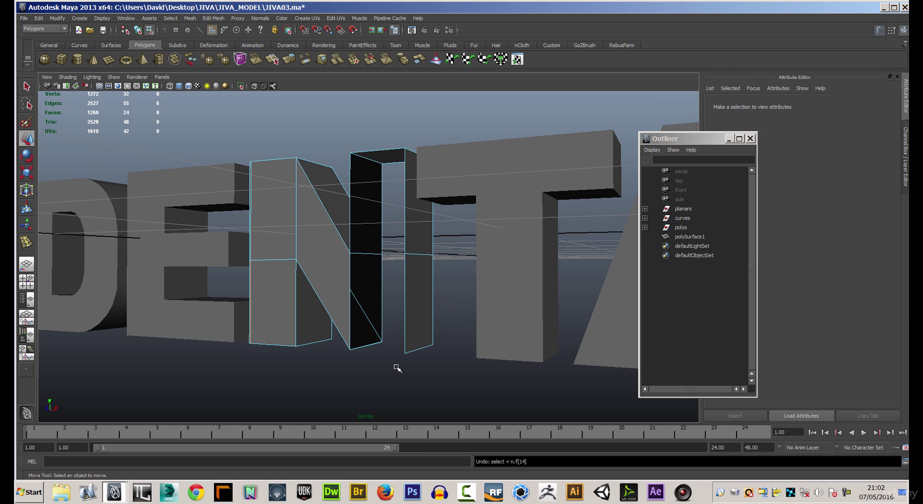
{"action": "key", "text": "ctrl+z"}
{"action": "key", "text": "ctrl+z"}
{"action": "key", "text": "ctrl+z"}
{"action": "key", "text": "ctrl+z"}
{"action": "key", "text": "ctrl+z"}
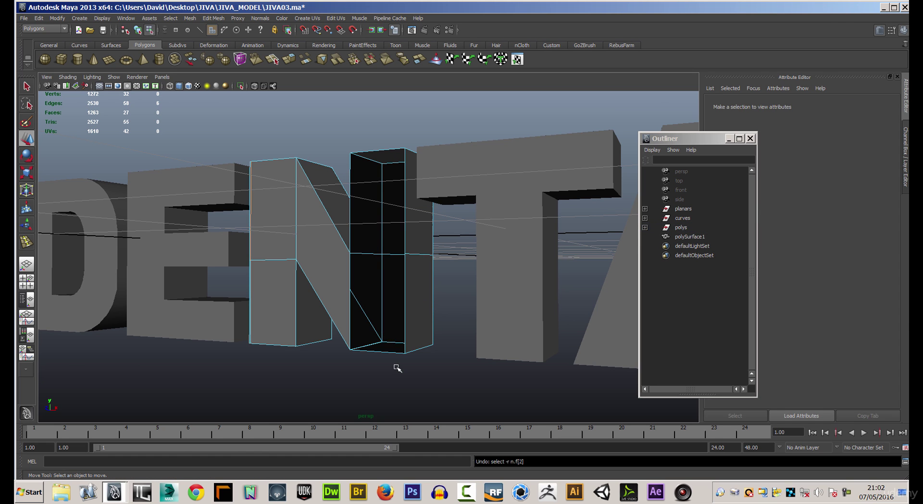
{"action": "key", "text": "ctrl+z"}
Delete the lower and upper outer side faces and the top face of the N's right stem
{"action": "left_click", "coordinate": [412, 310]}
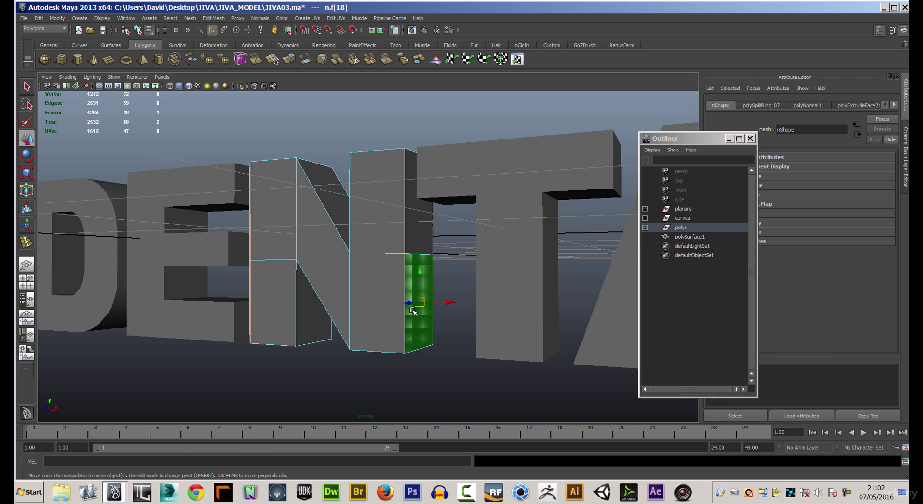
{"action": "key", "text": "Delete"}
{"action": "left_click", "coordinate": [413, 240]}
{"action": "key", "text": "Delete"}
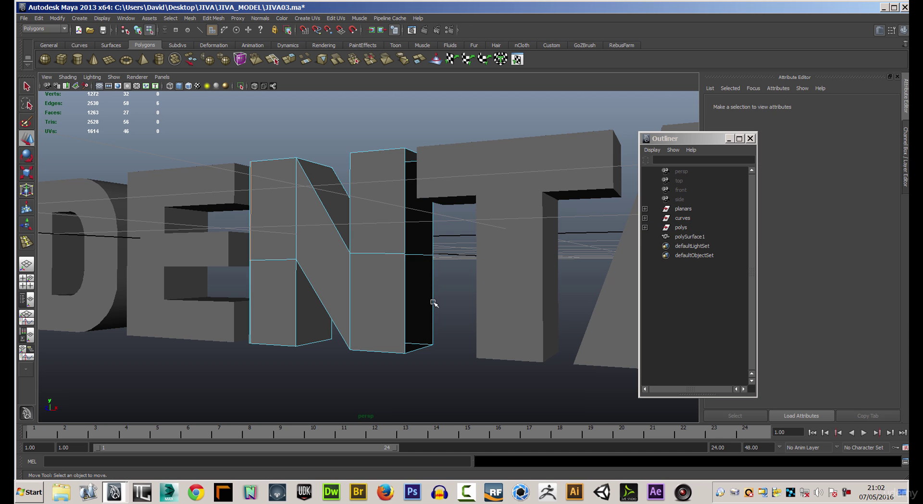
{"action": "left_click_drag", "start_coordinate": [432, 302], "coordinate": [437, 333], "text": "alt"}
{"action": "left_click", "coordinate": [390, 210]}
{"action": "key", "text": "Delete"}
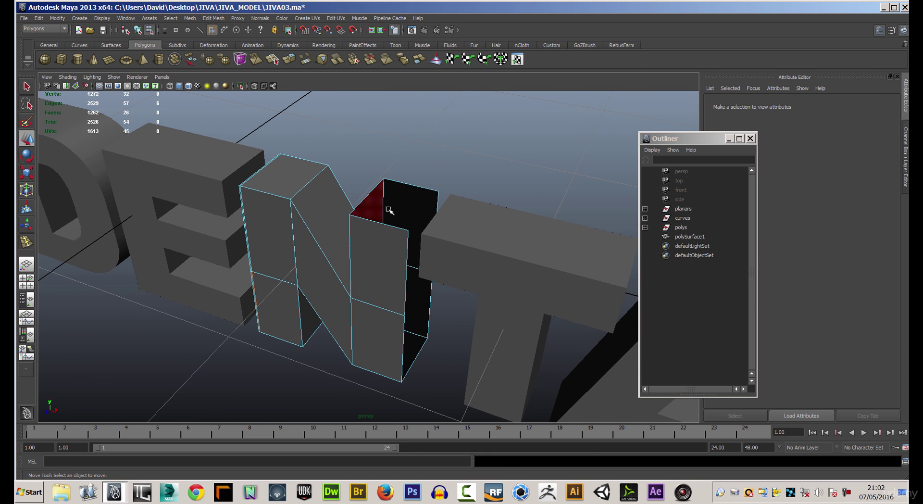
Undo the latest face deletions on the N's right stem so its top and outer side faces are restored
{"action": "key", "text": "ctrl+z"}
{"action": "key", "text": "ctrl+z"}
{"action": "key", "text": "ctrl+z"}
{"action": "key", "text": "ctrl+z"}
{"action": "key", "text": "ctrl+z"}
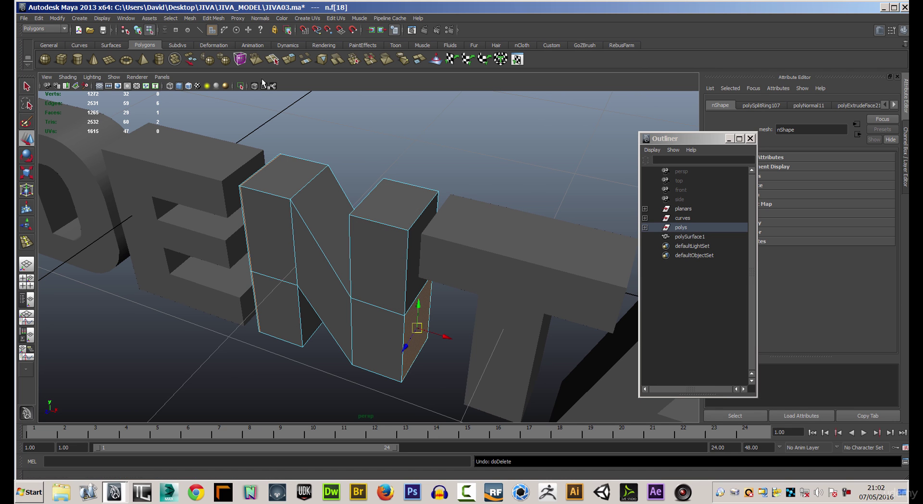
Try to insert vertical and bottom edge loops near the outer edge of the N's right stem
{"action": "left_click", "coordinate": [213, 17]}
{"action": "left_click", "coordinate": [235, 111]}
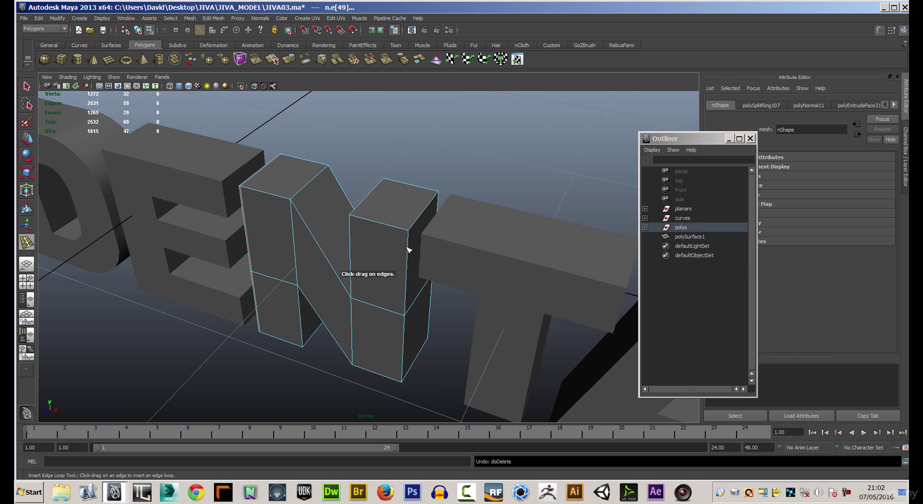
{"action": "left_click_drag", "start_coordinate": [402, 228], "coordinate": [405, 236]}
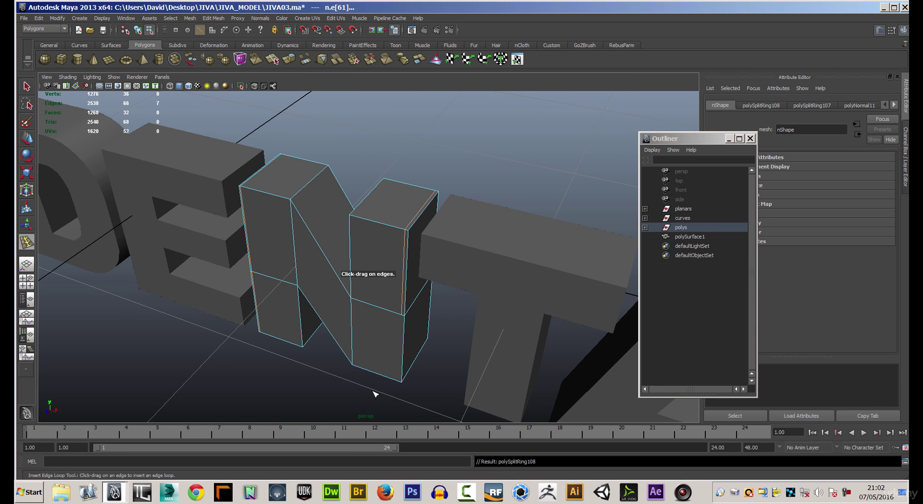
{"action": "left_click_drag", "start_coordinate": [374, 393], "coordinate": [414, 408], "text": "alt"}
{"action": "key", "text": "ctrl+z"}
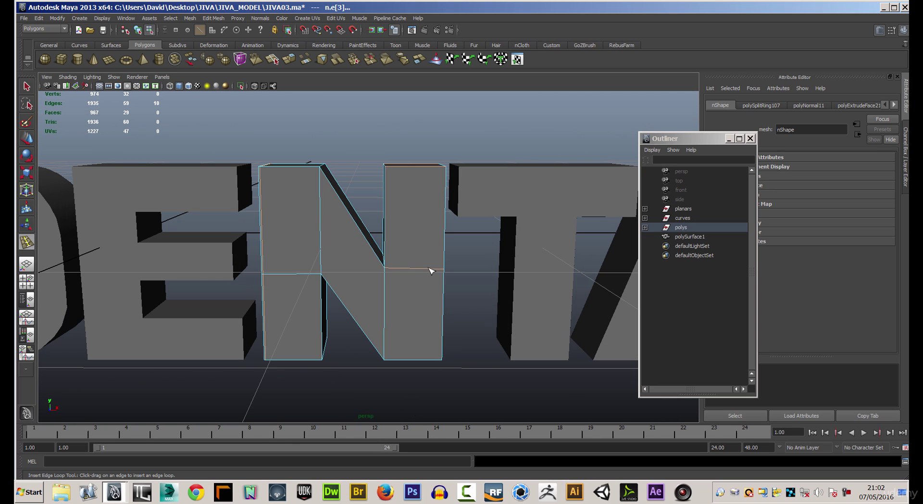
{"action": "left_click_drag", "start_coordinate": [427, 273], "coordinate": [442, 273]}
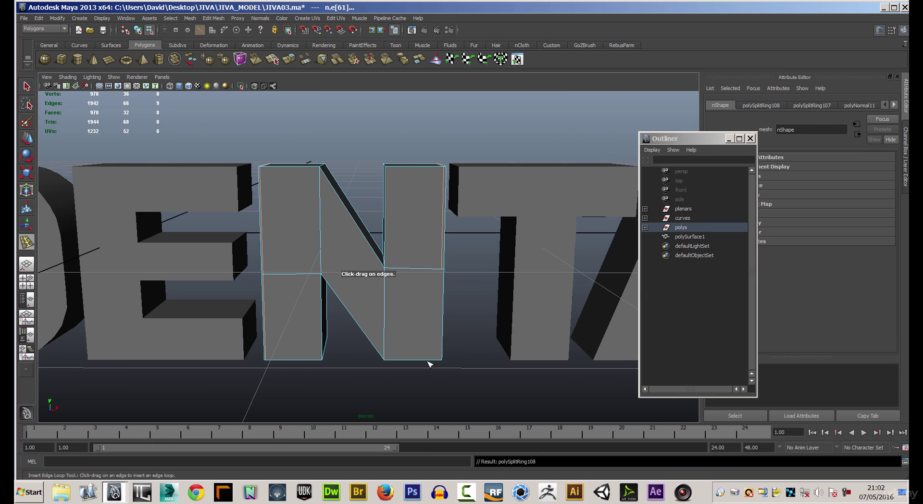
{"action": "left_click_drag", "start_coordinate": [435, 360], "coordinate": [440, 361]}
{"action": "key", "text": "ctrl+z"}
{"action": "key", "text": "ctrl+z"}
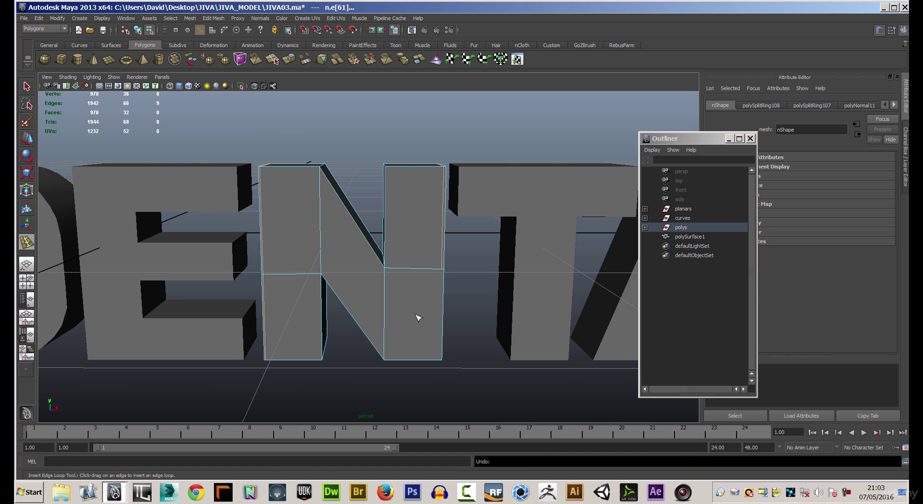
Select the vertices of the N's right stem and merge them with a threshold of 0.5
{"action": "left_click", "coordinate": [27, 140]}
{"action": "right_click_drag", "start_coordinate": [376, 276], "coordinate": [339, 277]}
{"action": "left_click_drag", "start_coordinate": [220, 135], "coordinate": [478, 390]}
{"action": "left_click_drag", "start_coordinate": [334, 146], "coordinate": [502, 399]}
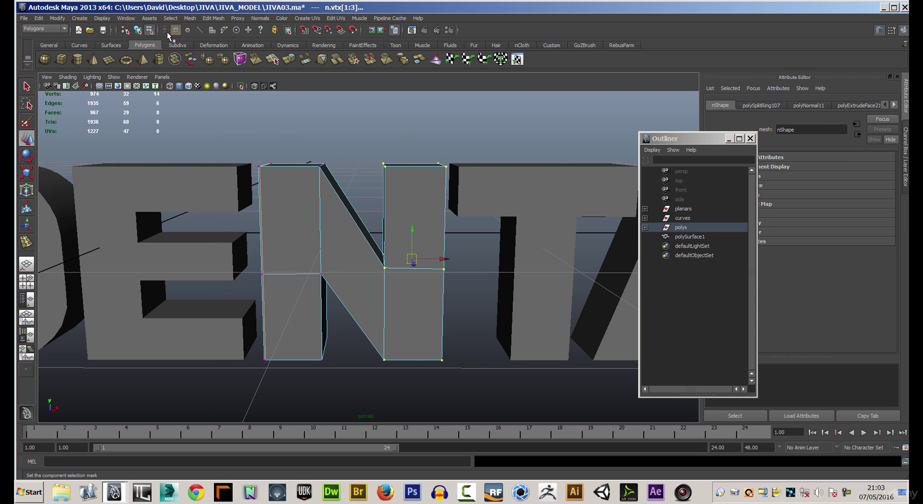
{"action": "left_click", "coordinate": [213, 19]}
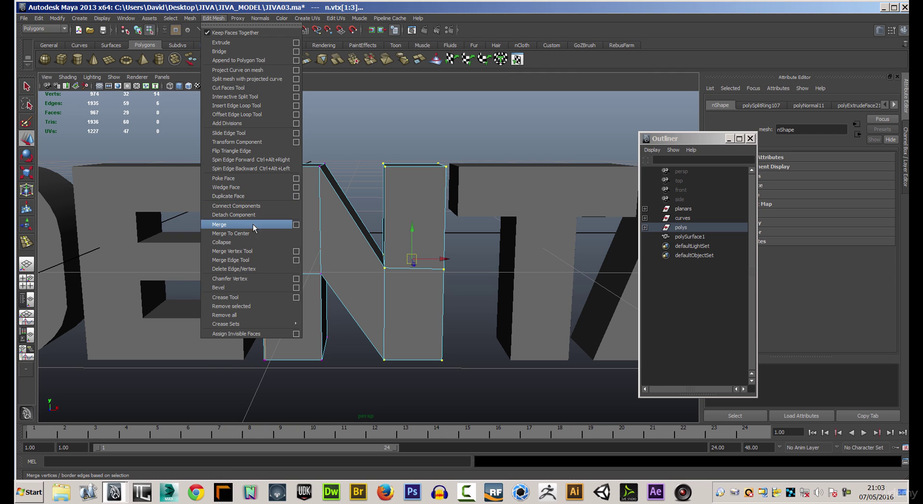
{"action": "left_click", "coordinate": [296, 224]}
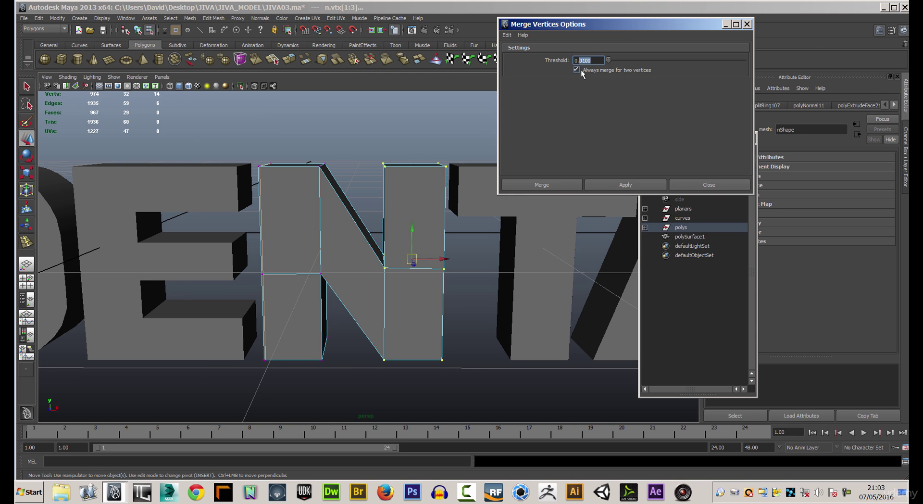
{"action": "type", "text": "5"}
{"action": "left_click", "coordinate": [597, 188]}
{"action": "left_click", "coordinate": [574, 188]}
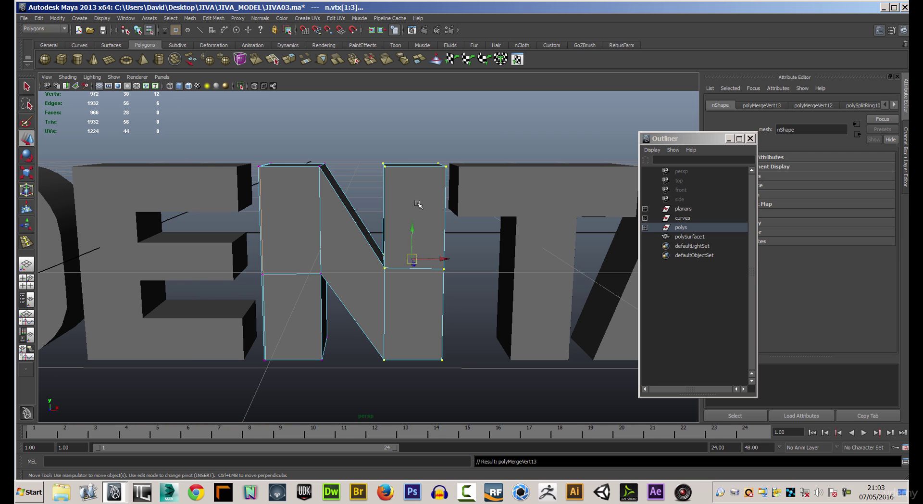
Insert supporting edge loops close to the side and top edges of the N's two stems
{"action": "left_click", "coordinate": [214, 18]}
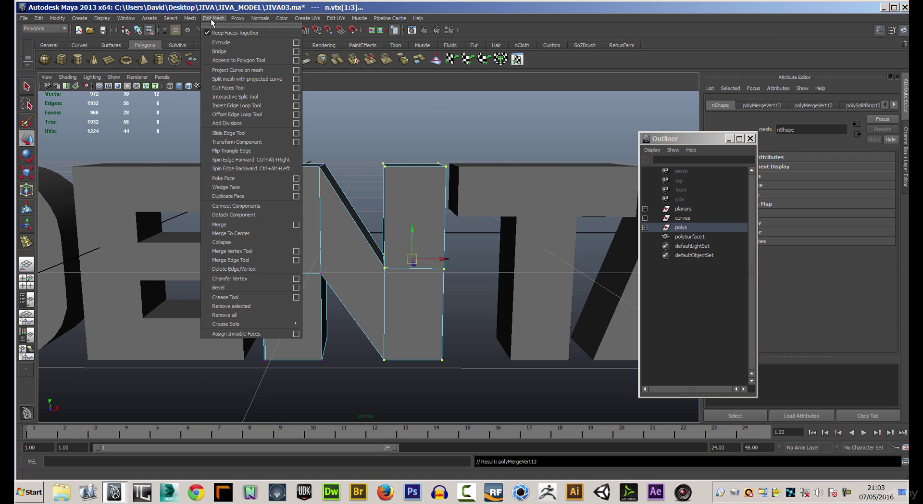
{"action": "left_click", "coordinate": [227, 107]}
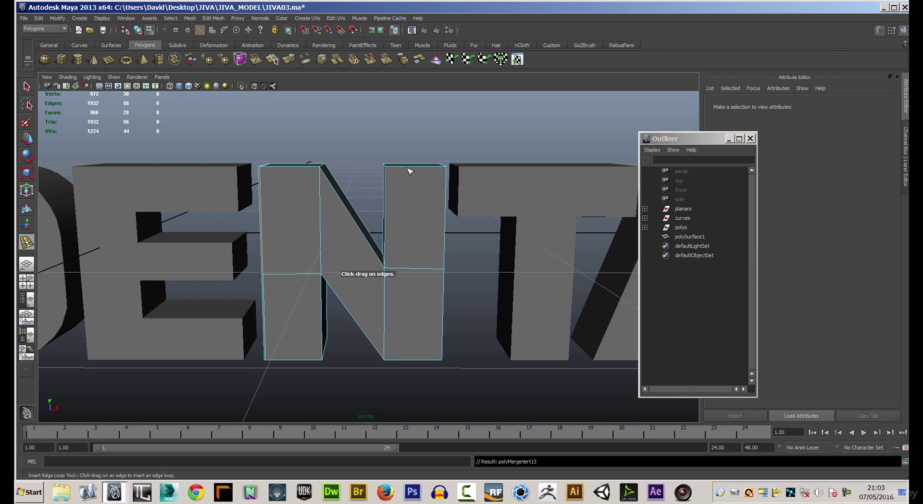
{"action": "left_click_drag", "start_coordinate": [423, 165], "coordinate": [450, 168]}
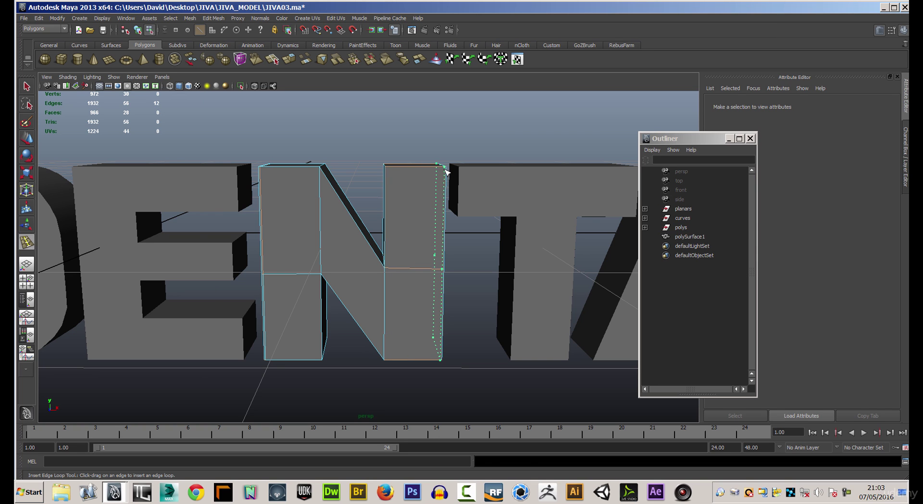
{"action": "left_click_drag", "start_coordinate": [445, 168], "coordinate": [444, 172]}
{"action": "left_click_drag", "start_coordinate": [388, 167], "coordinate": [387, 171]}
{"action": "left_click_drag", "start_coordinate": [308, 171], "coordinate": [320, 168]}
{"action": "left_click_drag", "start_coordinate": [352, 267], "coordinate": [385, 194], "text": "alt"}
{"action": "left_click_drag", "start_coordinate": [388, 169], "coordinate": [389, 171]}
{"action": "left_click_drag", "start_coordinate": [321, 186], "coordinate": [325, 171]}
Insert supporting edge loops from the N's back, near the bottom edges of its stems and diagonal and at the middle junction
{"action": "left_click_drag", "start_coordinate": [369, 230], "coordinate": [537, 231], "text": "alt"}
{"action": "left_click_drag", "start_coordinate": [354, 300], "coordinate": [357, 338]}
{"action": "mouse_move", "coordinate": [411, 329]}
{"action": "left_mouse_down"}
{"action": "mouse_move", "coordinate": [418, 347]}
{"action": "mouse_move", "coordinate": [414, 339]}
{"action": "left_mouse_up"}
{"action": "left_click_drag", "start_coordinate": [409, 255], "coordinate": [407, 262]}
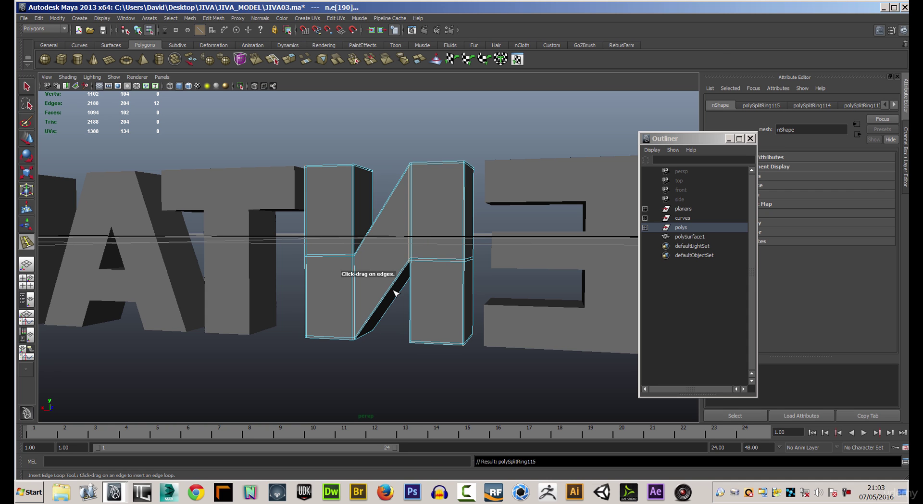
{"action": "mouse_move", "coordinate": [361, 335]}
{"action": "left_mouse_down"}
{"action": "mouse_move", "coordinate": [353, 346]}
{"action": "mouse_move", "coordinate": [358, 337]}
{"action": "left_mouse_up"}
Turn on smooth mesh preview for the N, return to object mode and clear the selection
{"action": "key", "text": "3"}
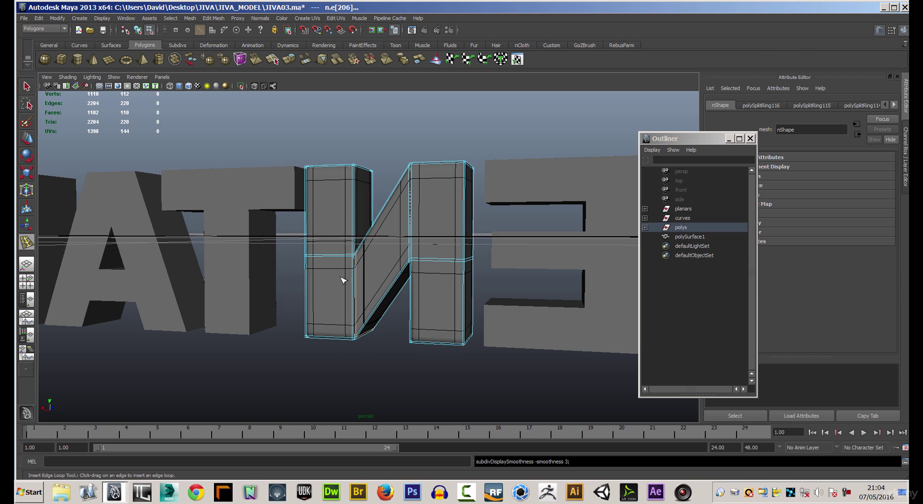
{"action": "key", "text": "w"}
{"action": "right_click_drag", "start_coordinate": [382, 261], "coordinate": [426, 247]}
{"action": "left_click", "coordinate": [424, 159]}
{"action": "left_click_drag", "start_coordinate": [437, 200], "coordinate": [291, 203], "text": "alt"}
{"action": "right_click_drag", "start_coordinate": [447, 249], "coordinate": [380, 201]}
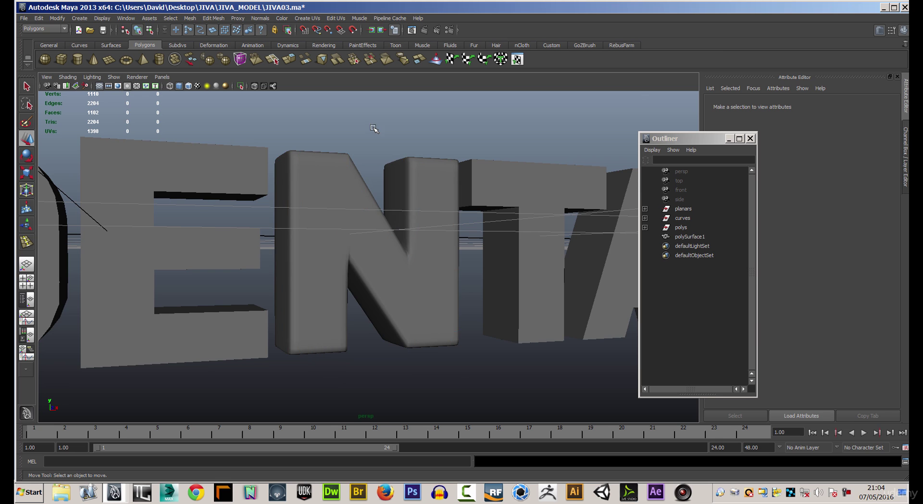
Turn on smooth mesh preview for all the letters in shaded display and deselect them
{"action": "key", "text": "f"}
{"action": "left_click_drag", "start_coordinate": [150, 173], "coordinate": [517, 349]}
{"action": "left_click", "coordinate": [437, 334]}
{"action": "key", "text": "5"}
{"action": "right_click_drag", "start_coordinate": [336, 318], "coordinate": [537, 340], "text": "alt"}
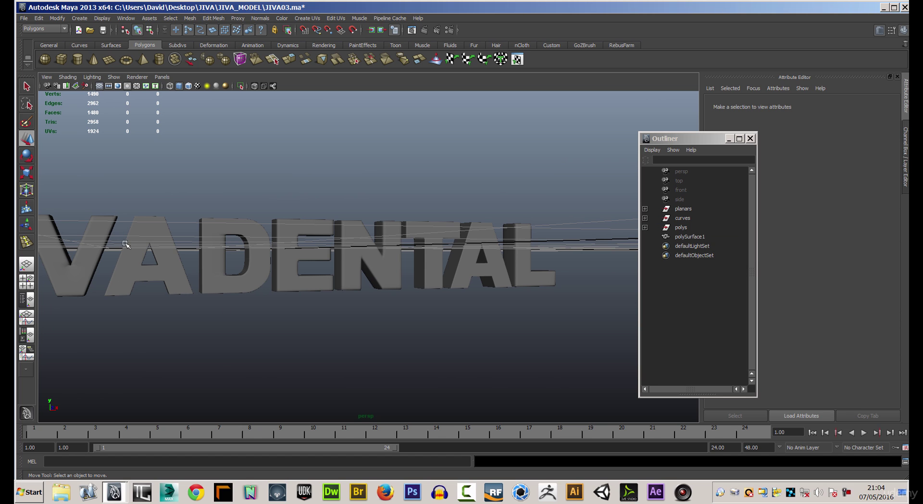
{"action": "left_click", "coordinate": [223, 291]}
{"action": "middle_click_drag", "start_coordinate": [238, 319], "coordinate": [283, 321]}
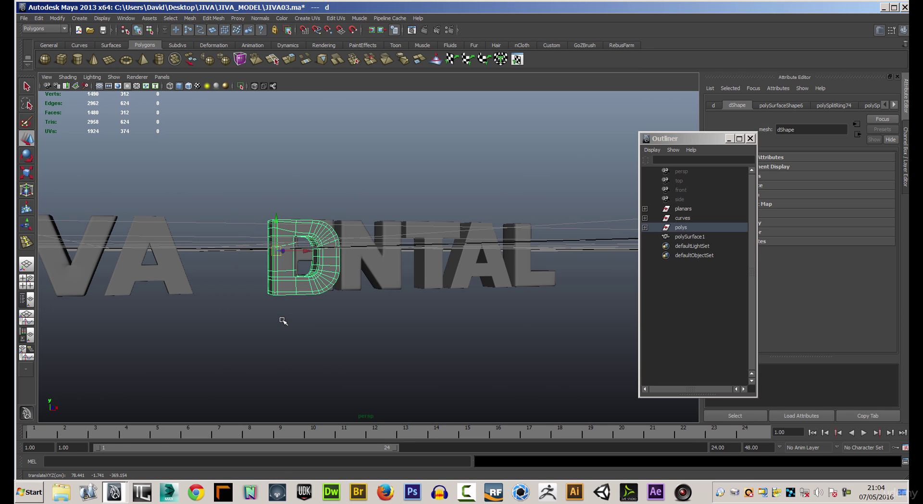
{"action": "key", "text": "ctrl+z"}
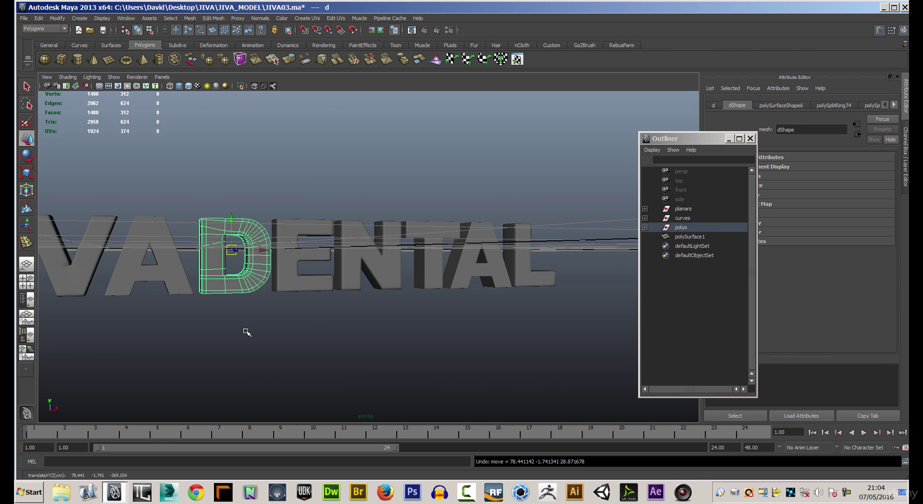
Insert vertical edge loops in the D beside the straight edge of its counter and return to object mode
{"action": "left_click_drag", "start_coordinate": [247, 331], "coordinate": [149, 254], "text": "alt"}
{"action": "scroll", "coordinate": [149, 253], "scroll_direction": "up", "scroll_amount": 5}
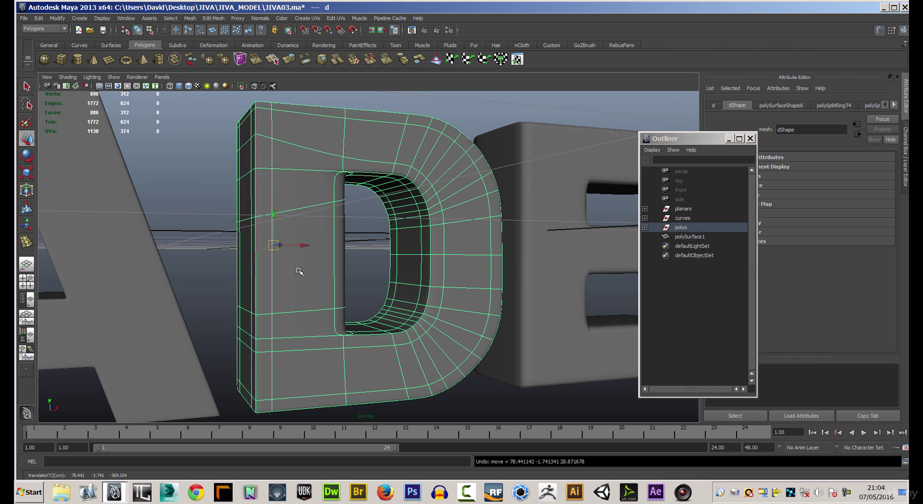
{"action": "left_click", "coordinate": [308, 178]}
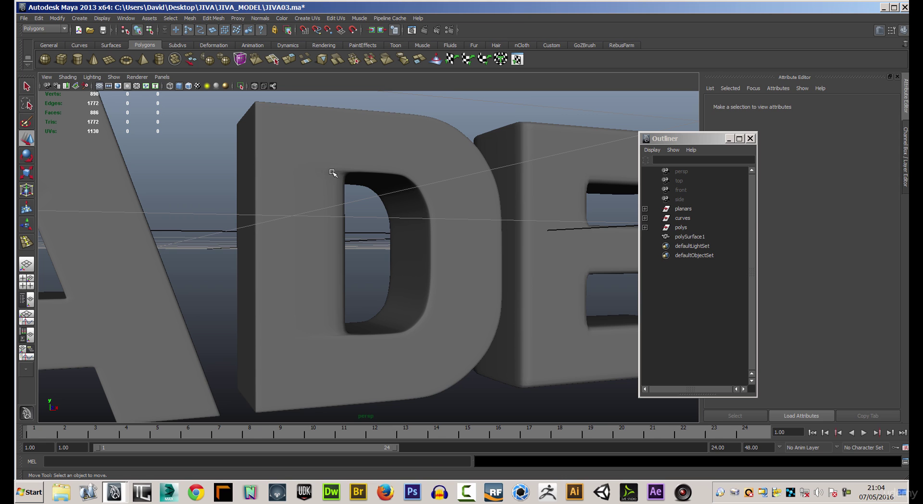
{"action": "left_click", "coordinate": [321, 181]}
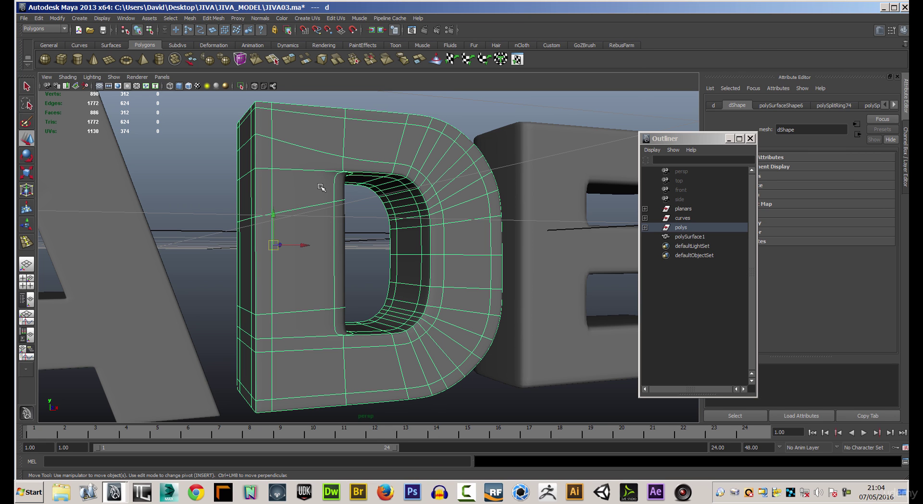
{"action": "left_click_drag", "start_coordinate": [223, 196], "coordinate": [206, 191], "text": "alt"}
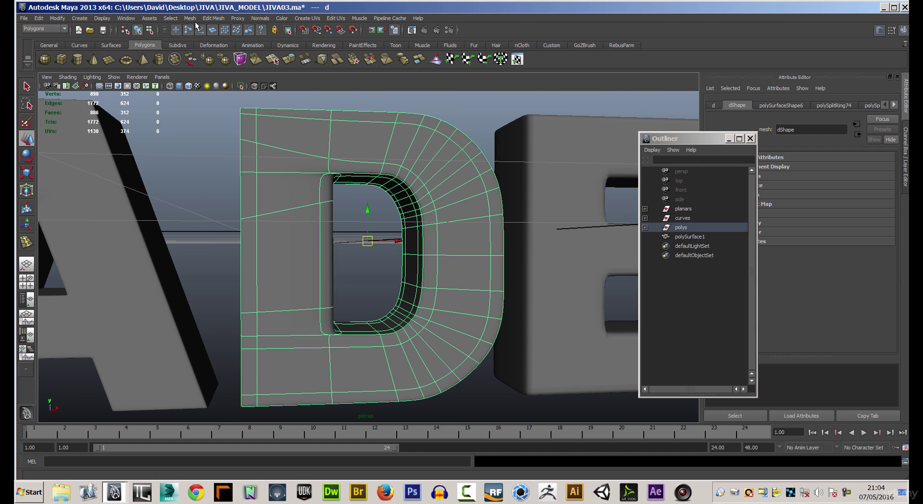
{"action": "left_click", "coordinate": [214, 18]}
{"action": "left_click", "coordinate": [240, 106]}
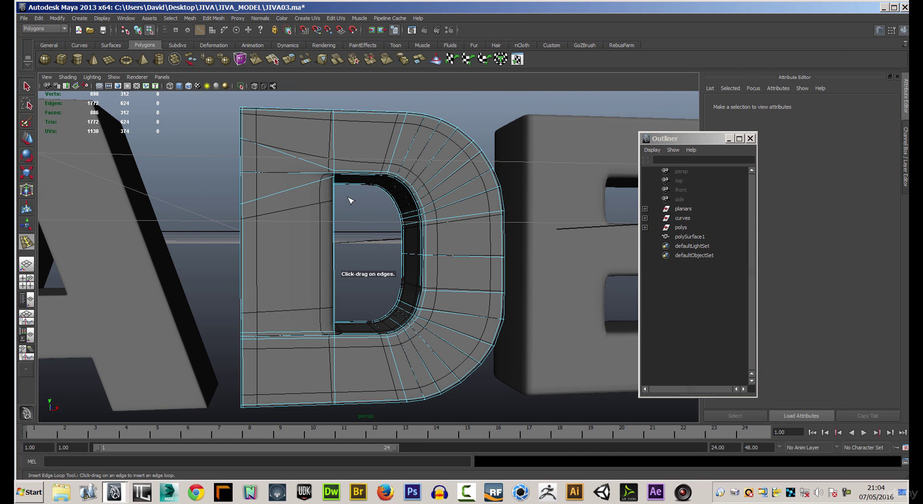
{"action": "left_click_drag", "start_coordinate": [354, 207], "coordinate": [327, 199], "text": "alt"}
{"action": "left_click_drag", "start_coordinate": [338, 332], "coordinate": [321, 335]}
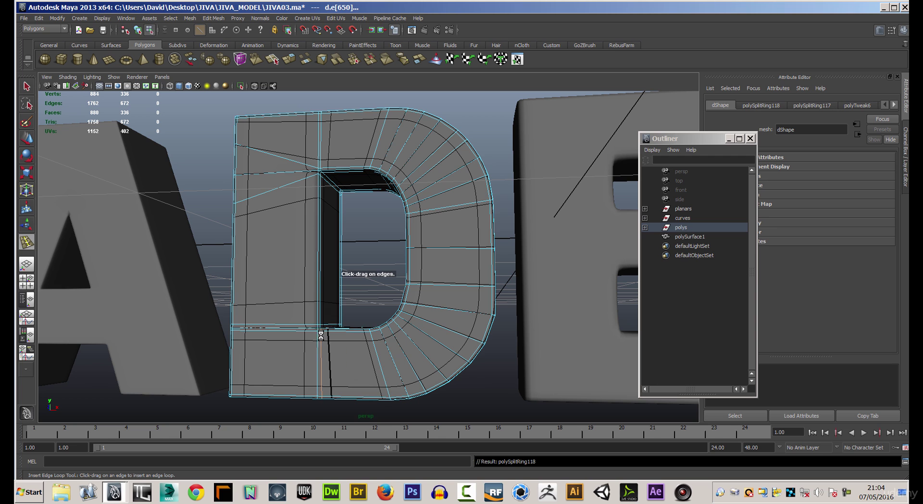
{"action": "left_click", "coordinate": [26, 139]}
{"action": "right_click_drag", "start_coordinate": [328, 152], "coordinate": [320, 95]}
{"action": "left_click_drag", "start_coordinate": [260, 129], "coordinate": [286, 149], "text": "alt"}
{"action": "left_click", "coordinate": [298, 168]}
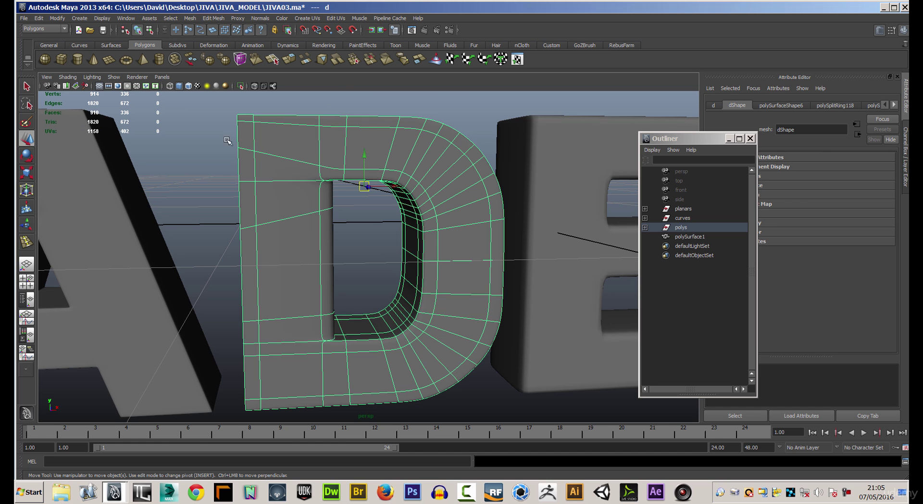
Turn off smooth preview for the D and delete all its side and back faces, keeping only the flat front
{"action": "right_click_drag", "start_coordinate": [434, 156], "coordinate": [357, 165], "text": "alt"}
{"action": "left_click_drag", "start_coordinate": [357, 164], "coordinate": [288, 262], "text": "alt"}
{"action": "key", "text": "1"}
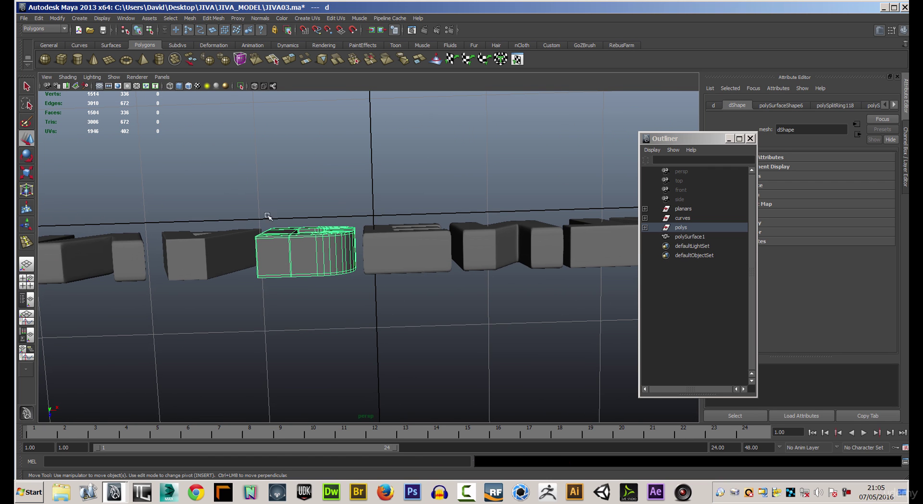
{"action": "right_click_drag", "start_coordinate": [284, 253], "coordinate": [278, 278]}
{"action": "key", "text": "space"}
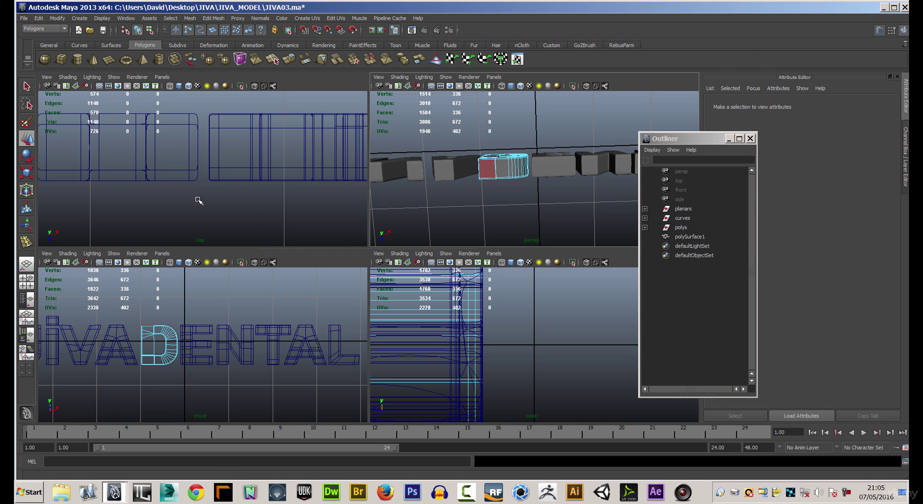
{"action": "key", "text": "a"}
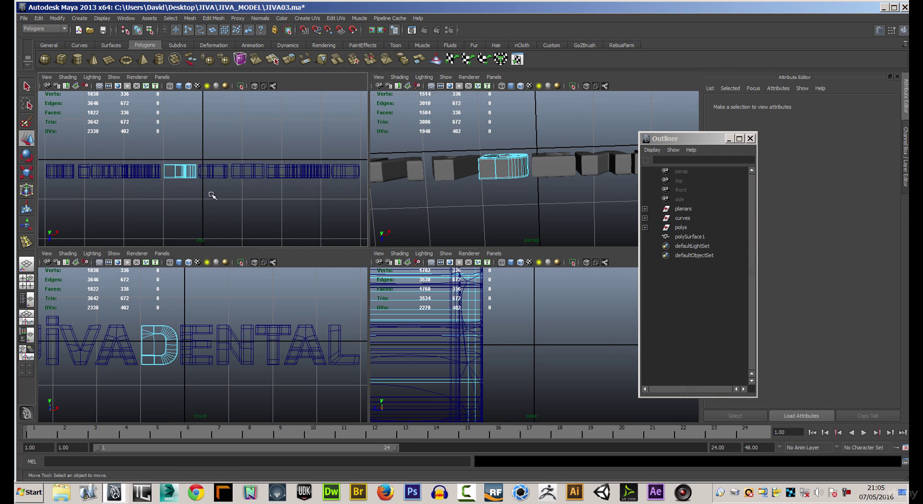
{"action": "key", "text": "space"}
{"action": "scroll", "coordinate": [344, 190], "scroll_direction": "up", "scroll_amount": 3}
{"action": "left_click_drag", "start_coordinate": [201, 196], "coordinate": [375, 285]}
{"action": "key", "text": "Delete"}
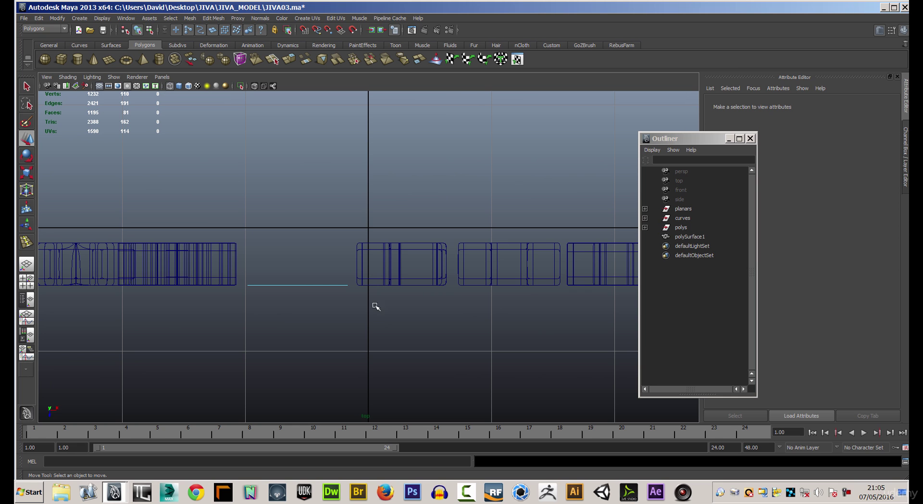
Delete the D's supporting loops beside its straight outer side and around the counter, plus the extra edges crossing its stem and upper bar
{"action": "key", "text": "space"}
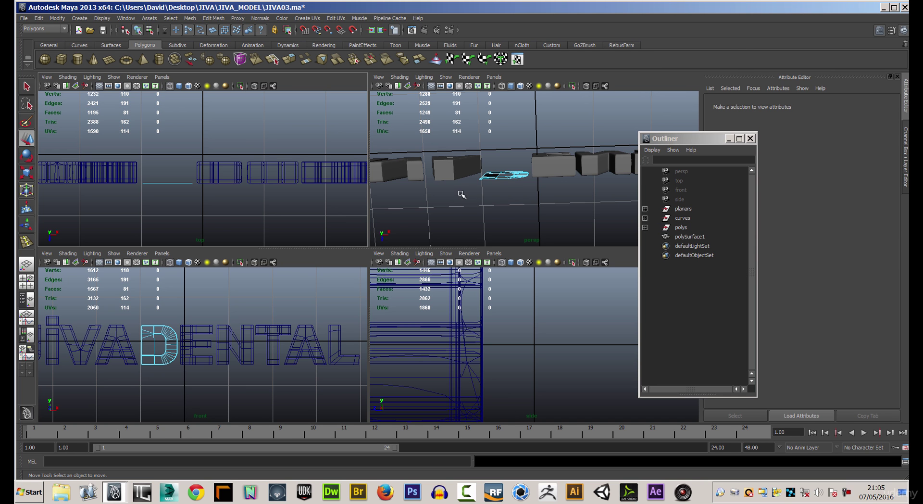
{"action": "key", "text": "space"}
{"action": "left_click_drag", "start_coordinate": [360, 294], "coordinate": [247, 149], "text": "alt"}
{"action": "right_click_drag", "start_coordinate": [247, 149], "coordinate": [381, 145], "text": "alt"}
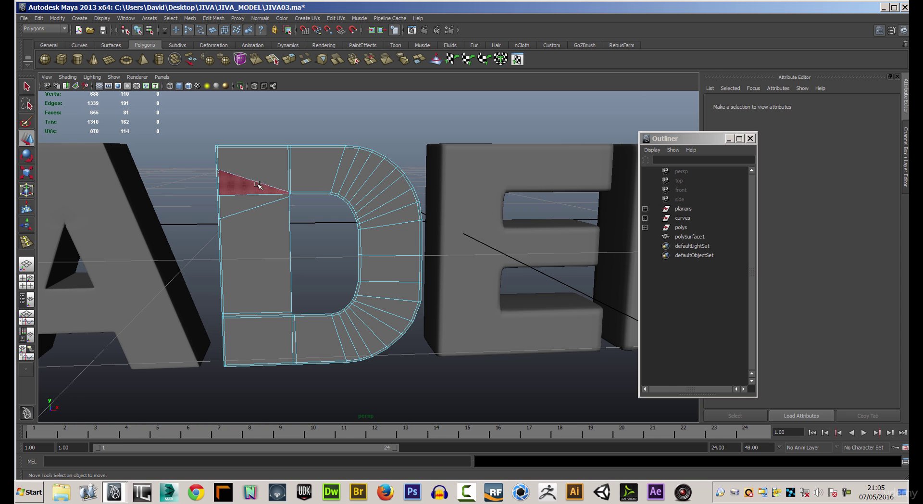
{"action": "right_click_drag", "start_coordinate": [253, 181], "coordinate": [220, 167]}
{"action": "double_click", "coordinate": [219, 166]}
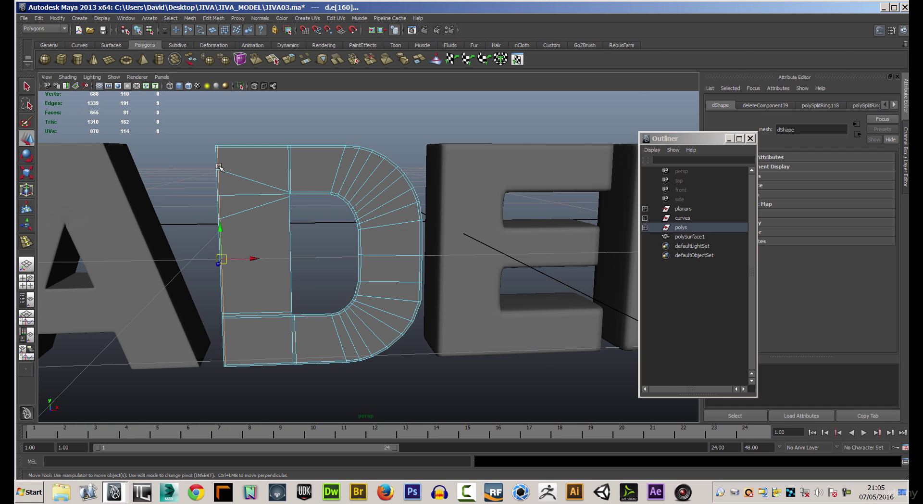
{"action": "double_click", "coordinate": [288, 169], "text": "shift"}
{"action": "double_click", "coordinate": [301, 192], "text": "shift"}
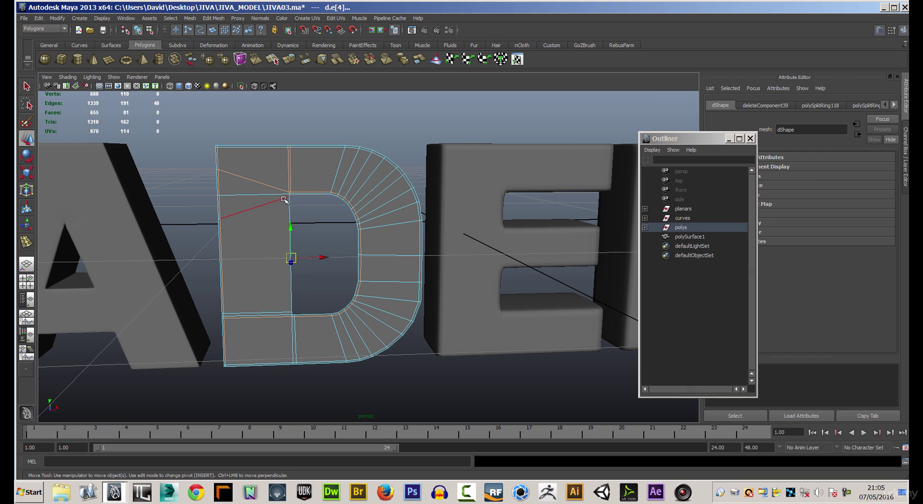
{"action": "left_click", "coordinate": [281, 201], "text": "shift"}
{"action": "left_click", "coordinate": [277, 314], "text": "shift"}
{"action": "left_click", "coordinate": [213, 17]}
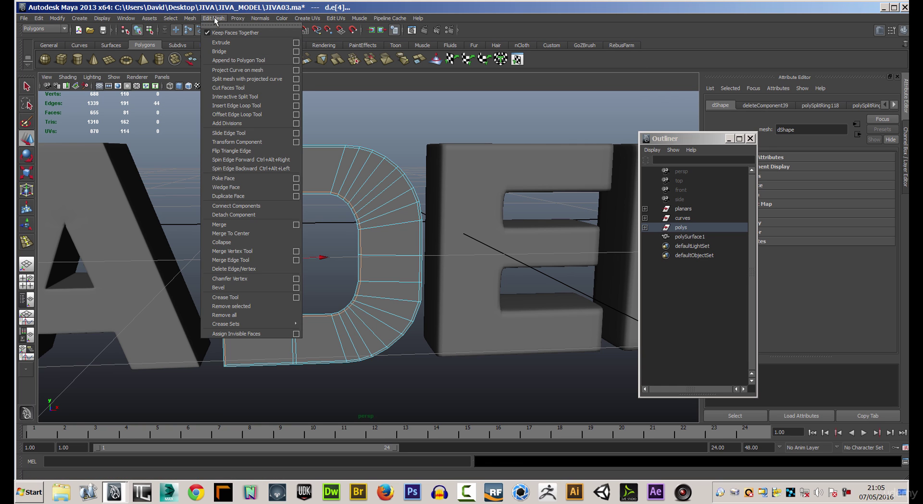
{"action": "left_click", "coordinate": [260, 268]}
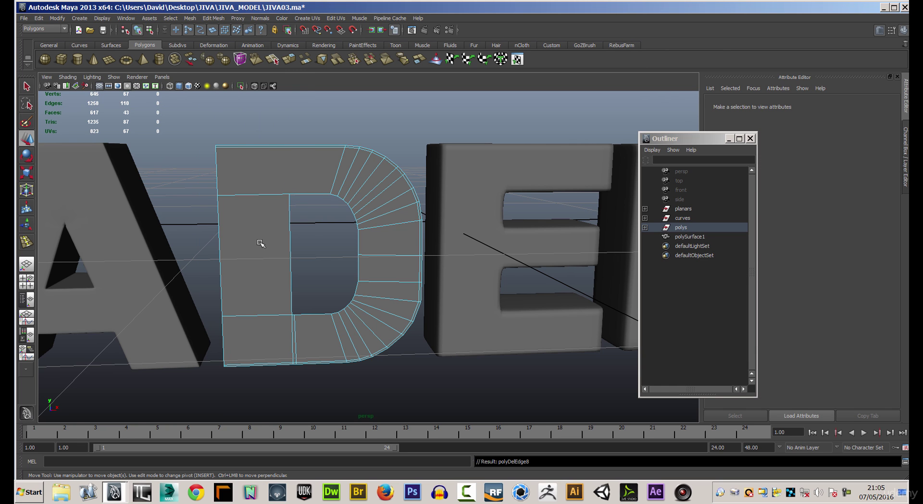
Delete the supporting edge loop along the D's curved outer contour and the extra vertical edge below its counter
{"action": "double_click", "coordinate": [364, 151]}
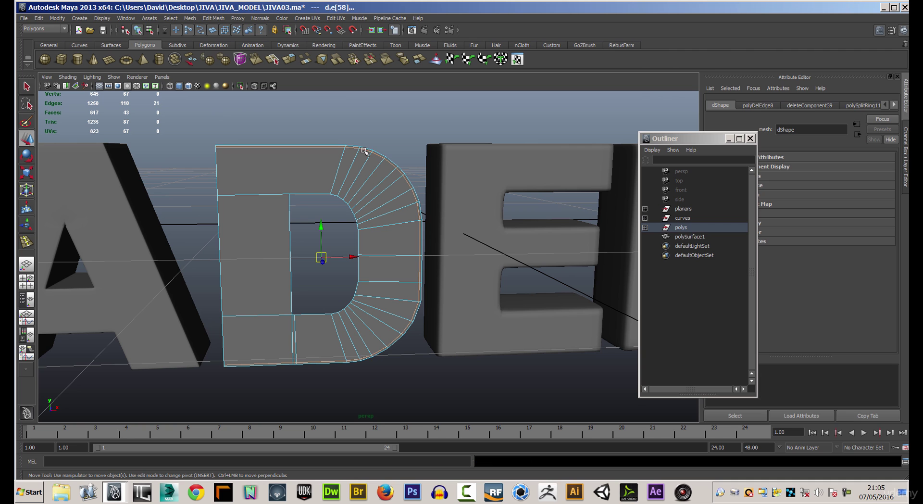
{"action": "left_click", "coordinate": [221, 18]}
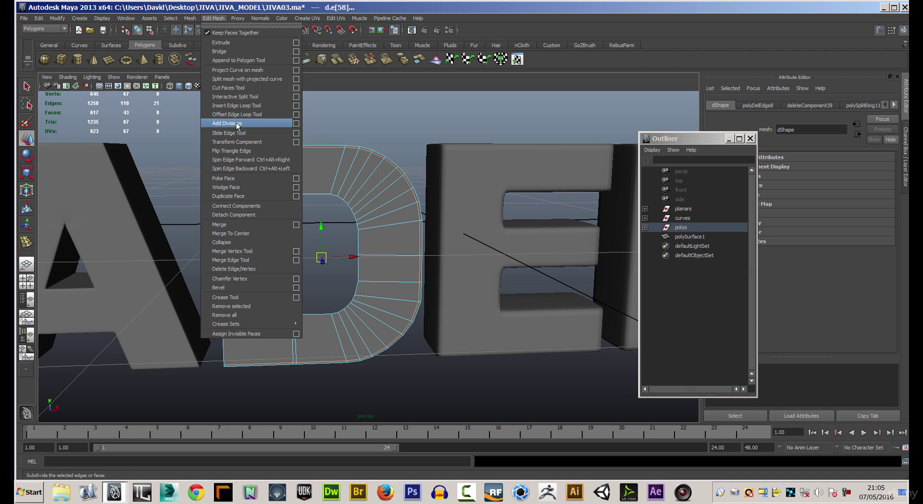
{"action": "left_click", "coordinate": [234, 268]}
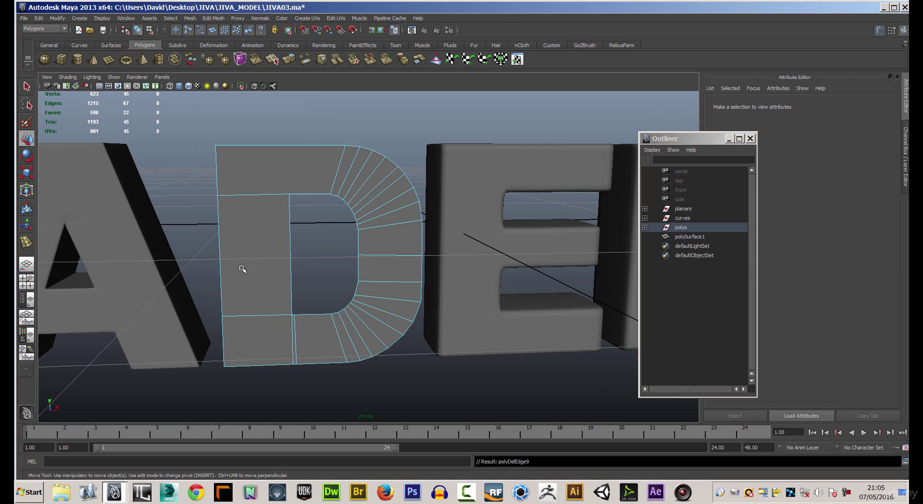
{"action": "left_click", "coordinate": [295, 325]}
{"action": "left_click", "coordinate": [213, 19]}
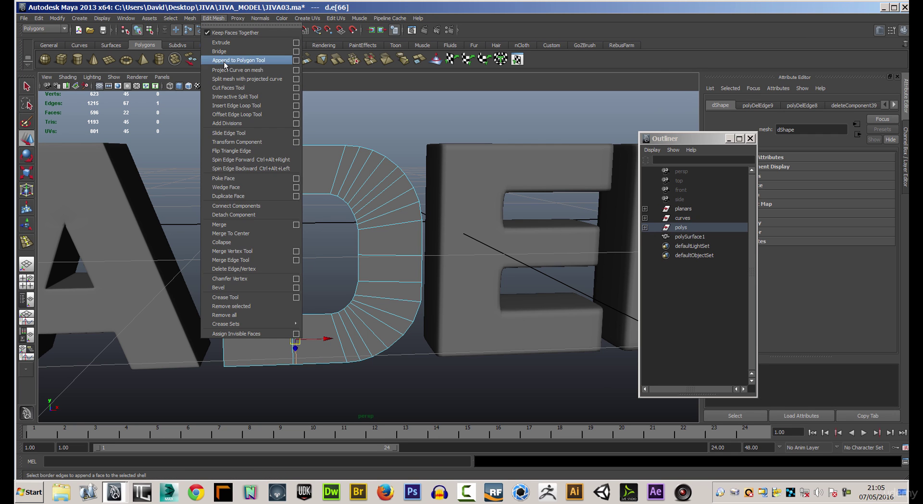
{"action": "left_click", "coordinate": [241, 268]}
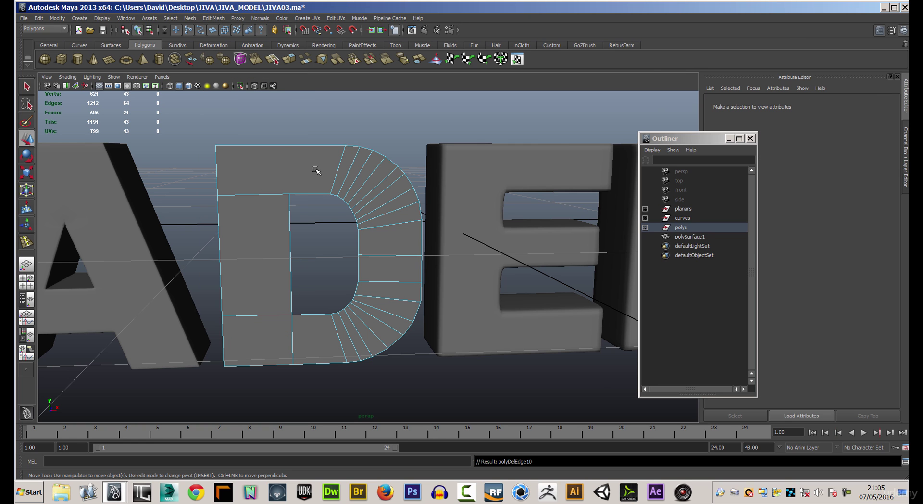
{"action": "left_click", "coordinate": [291, 117]}
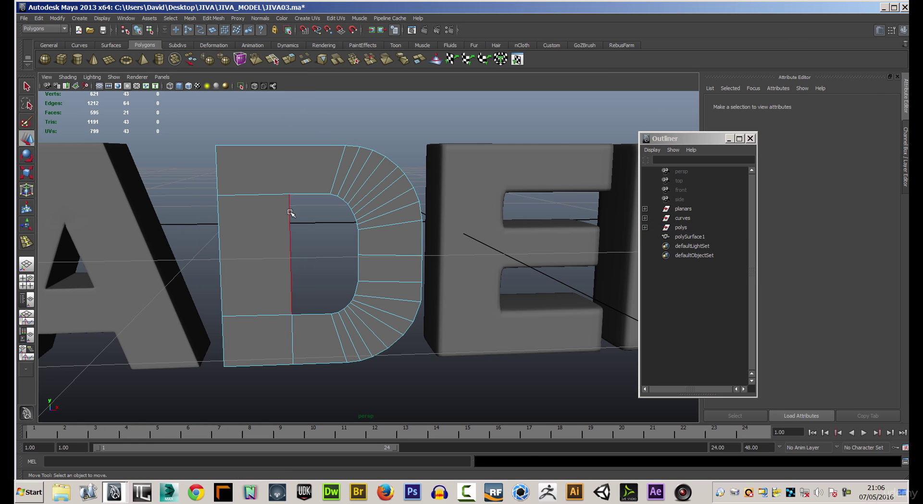